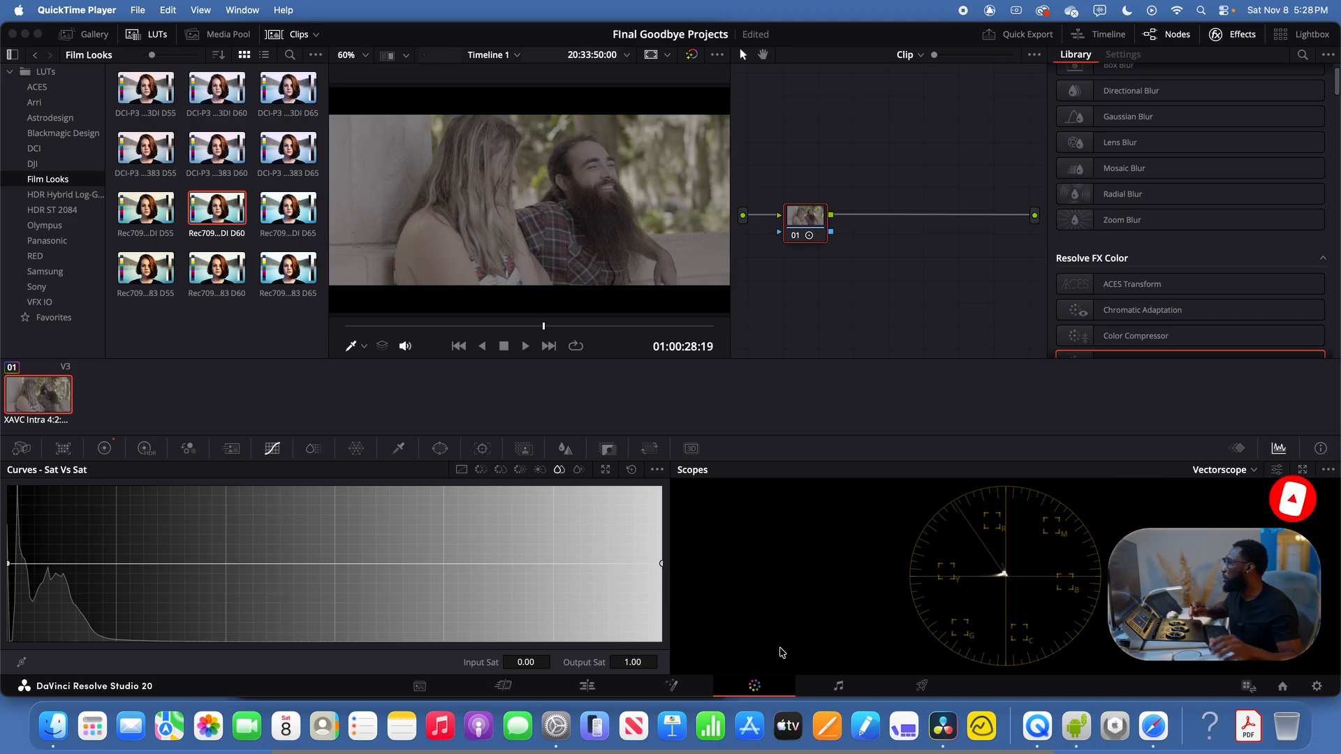
# In the project's color management settings, keep DaVinci YRGB color science, set the timeline color space to Rec.709-A, and save
pyautogui.click(1317, 687)
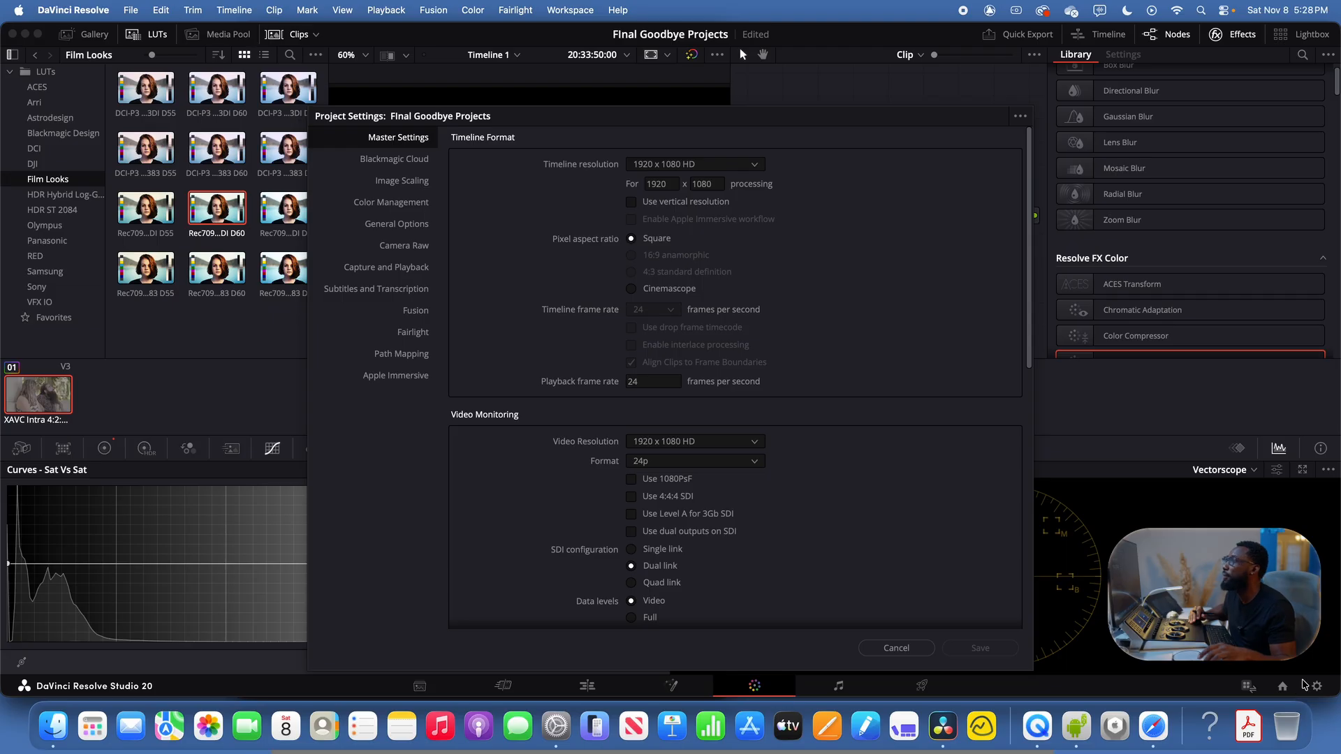
pyautogui.click(385, 207)
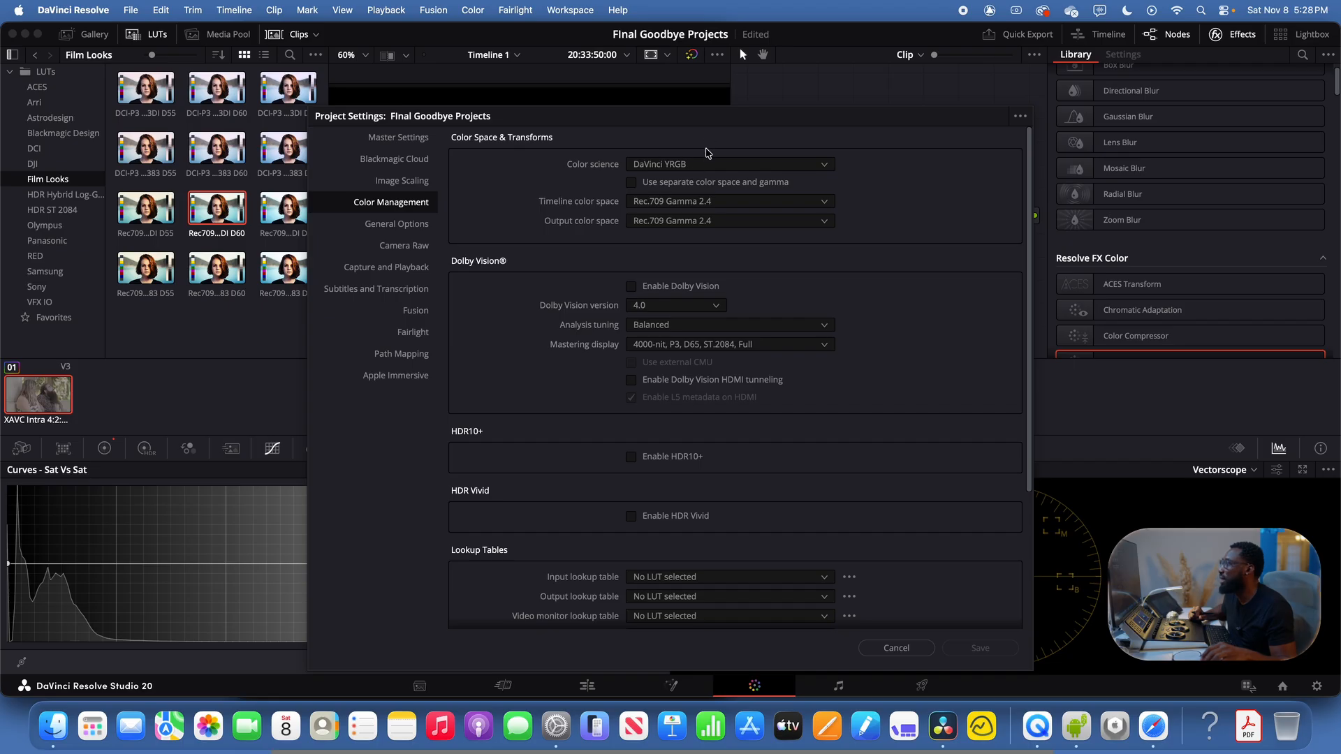
pyautogui.click(696, 171)
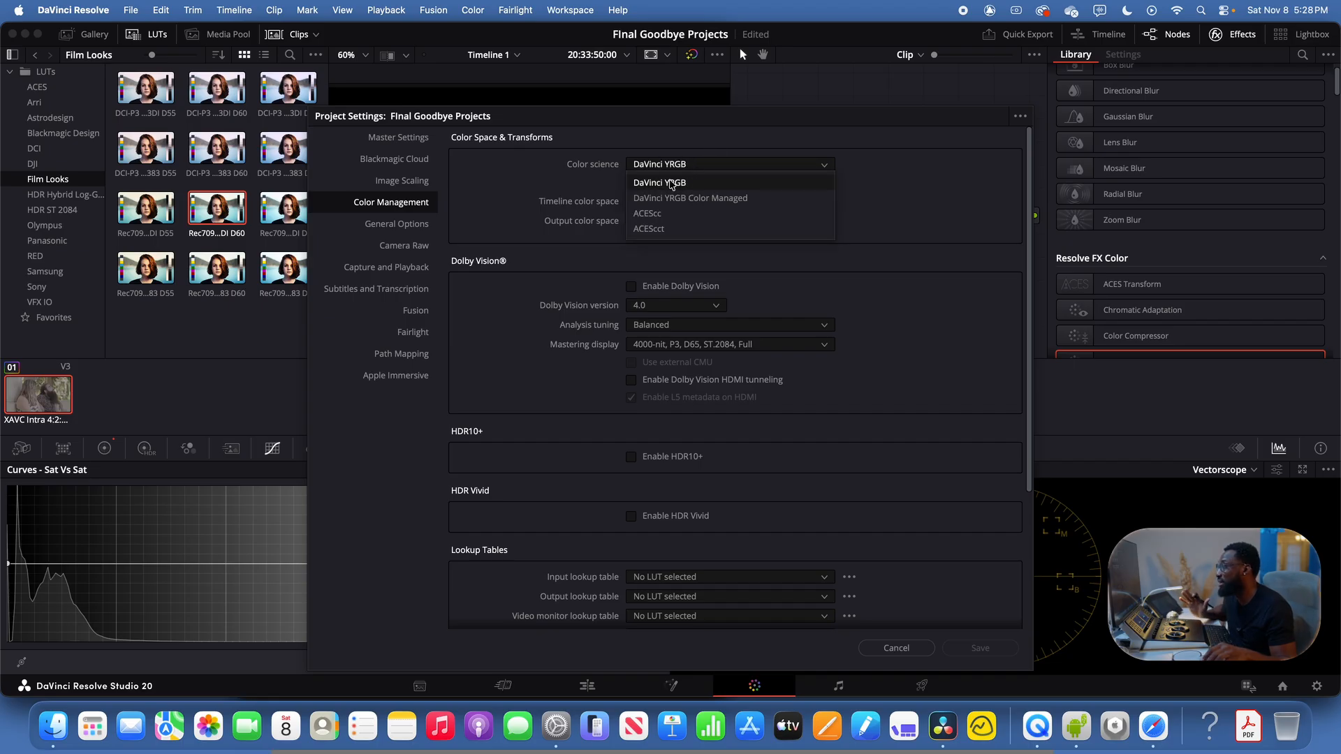
pyautogui.click(672, 183)
pyautogui.click(669, 202)
pyautogui.scroll(-5, 664, 295)
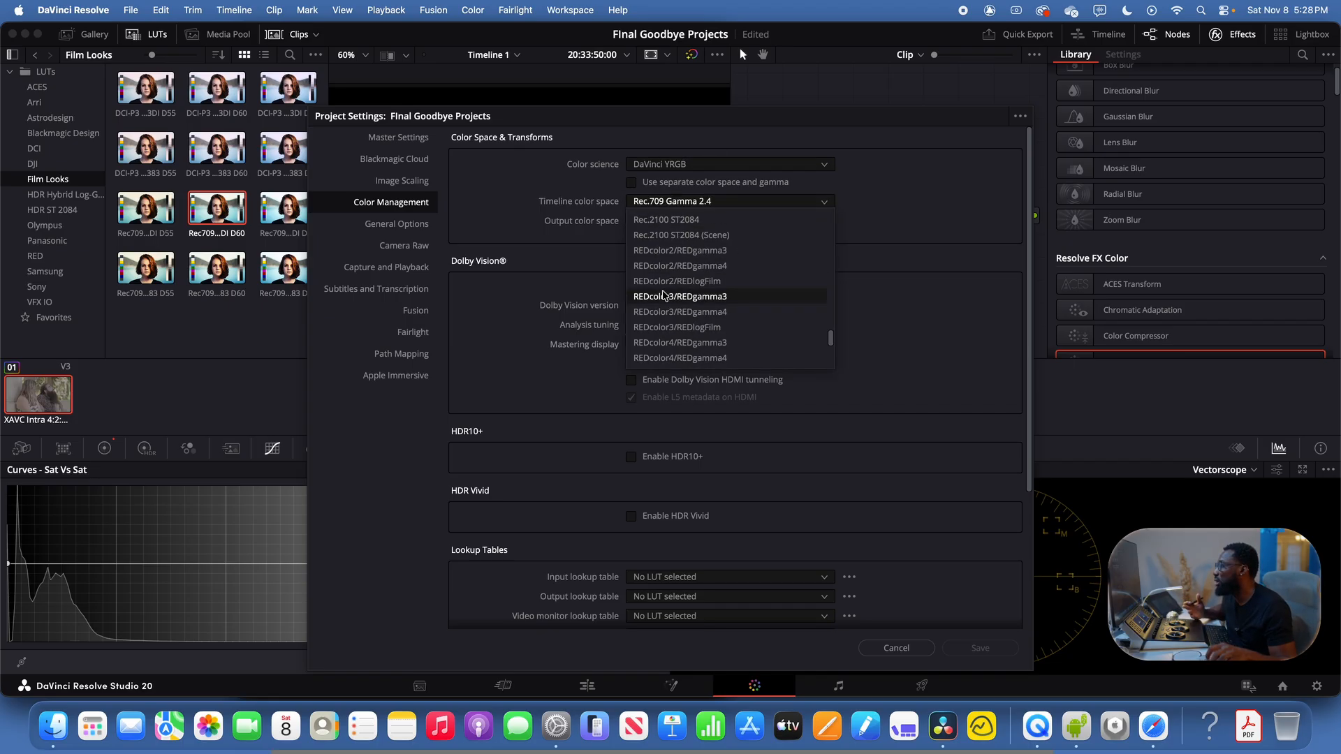
pyautogui.scroll(-5, 663, 295)
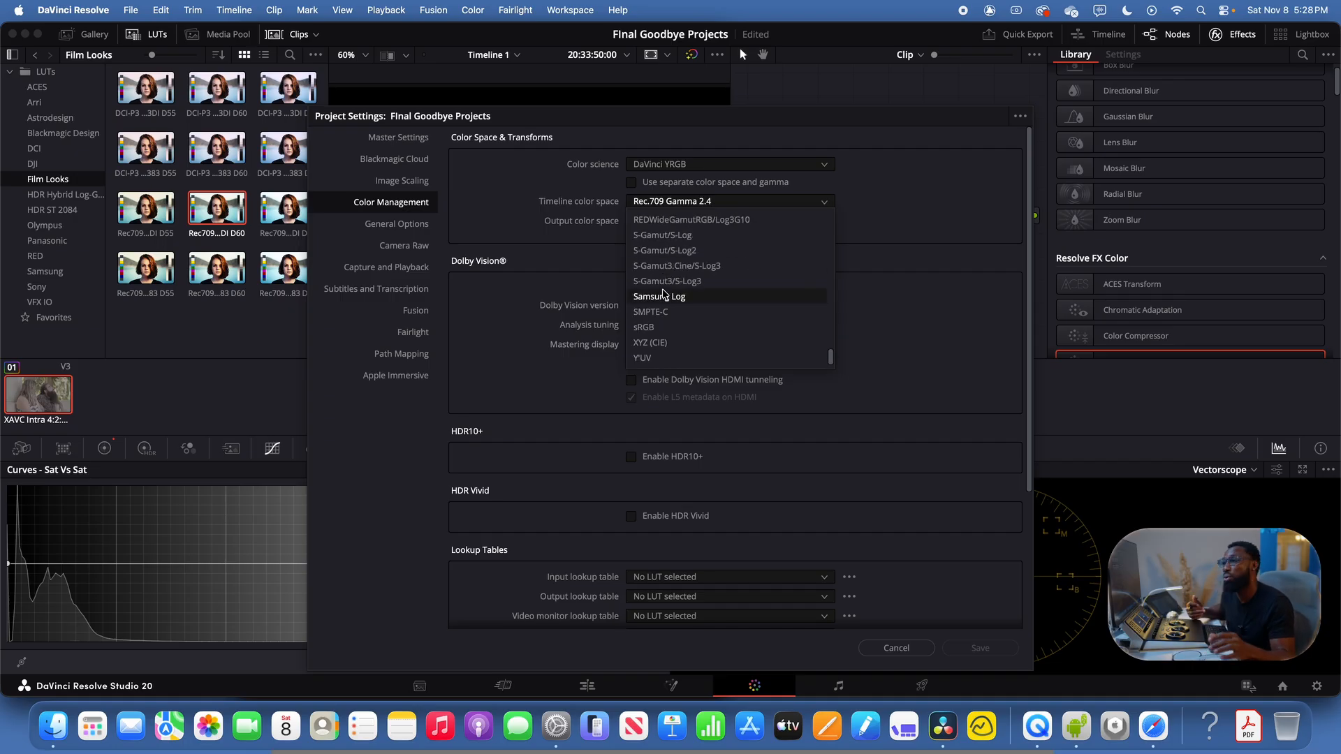
pyautogui.scroll(5, 667, 297)
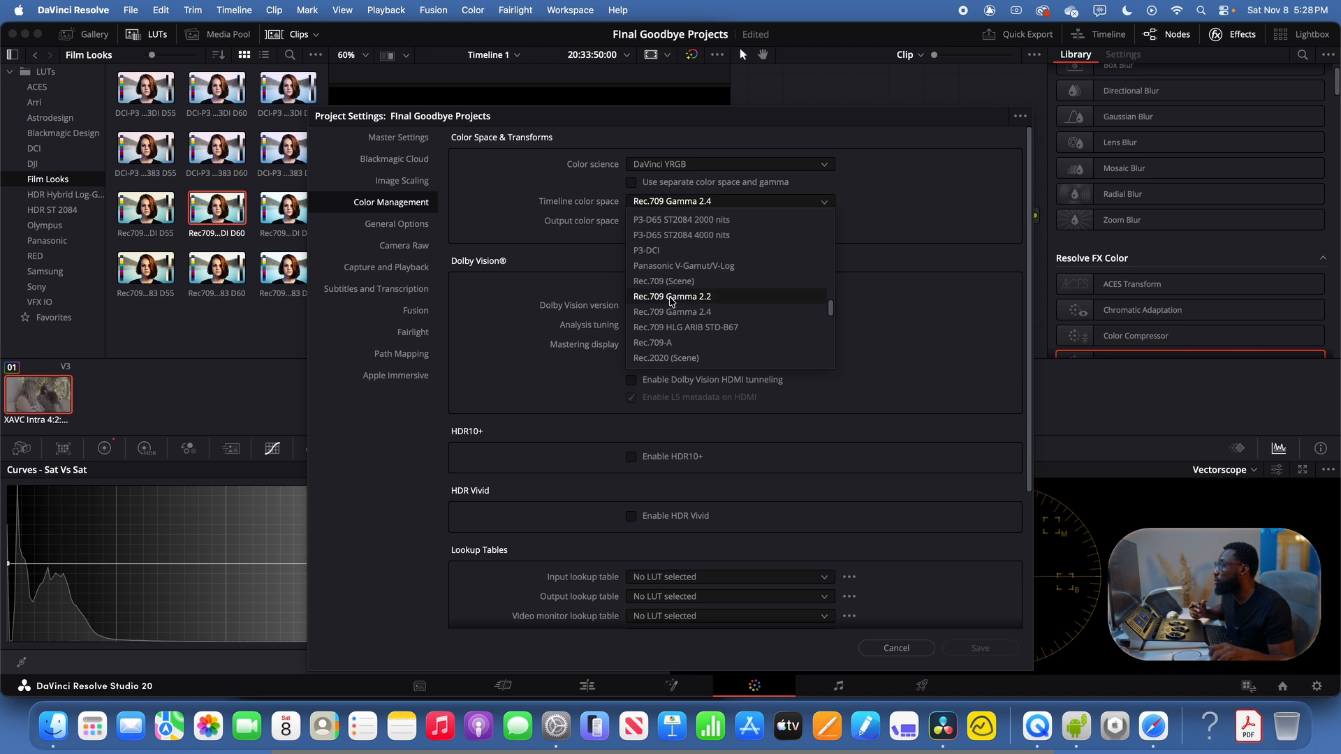
pyautogui.click(671, 343)
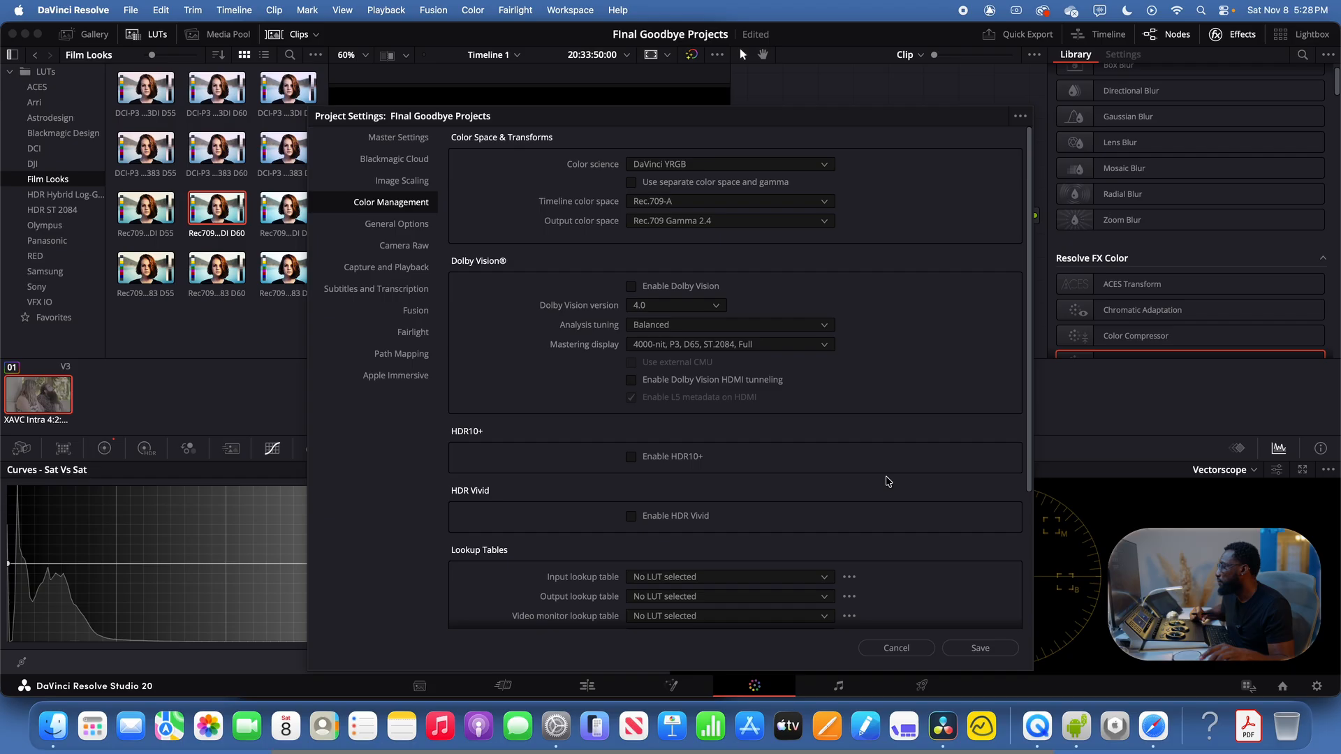
pyautogui.click(965, 650)
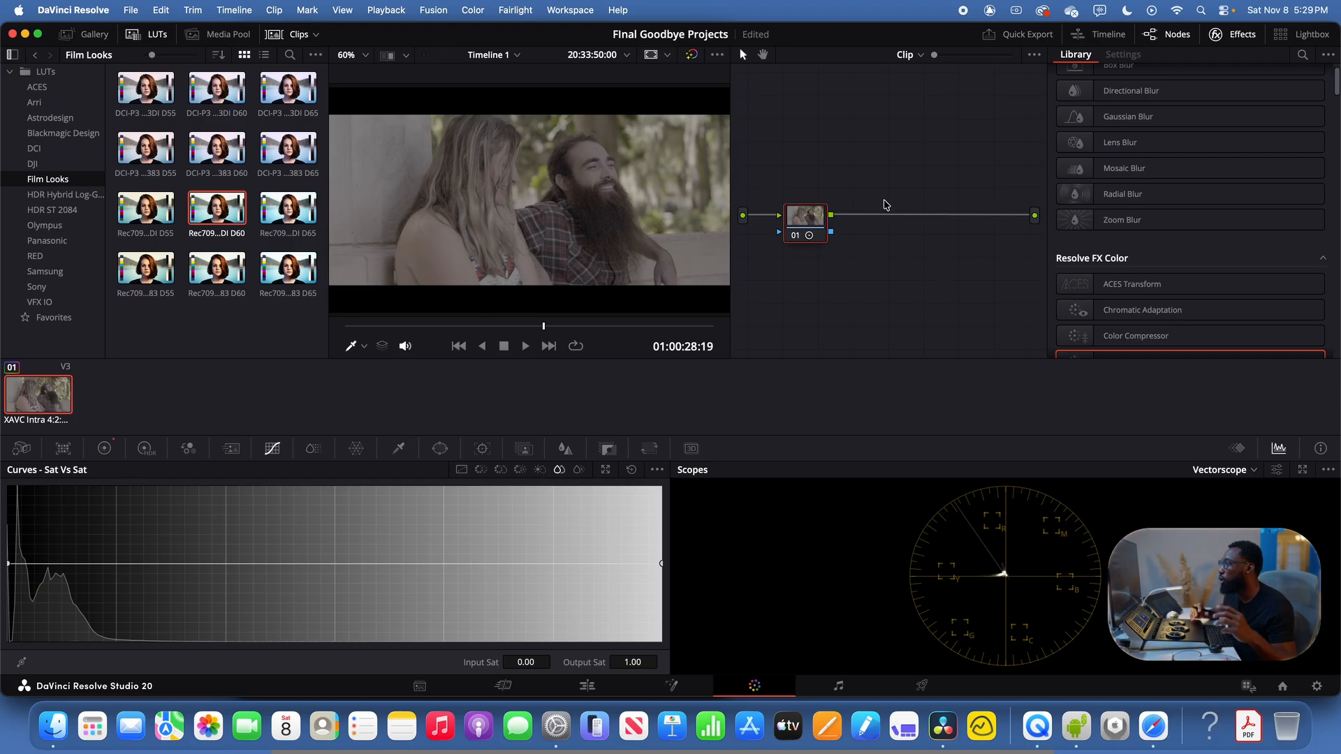
# Move node 01 slightly up in the node graph and add two serial nodes after it
pyautogui.moveTo(812, 227)
pyautogui.mouseDown()
pyautogui.moveTo(767, 208)
pyautogui.moveTo(815, 195)
pyautogui.moveTo(814, 208)
pyautogui.mouseUp()
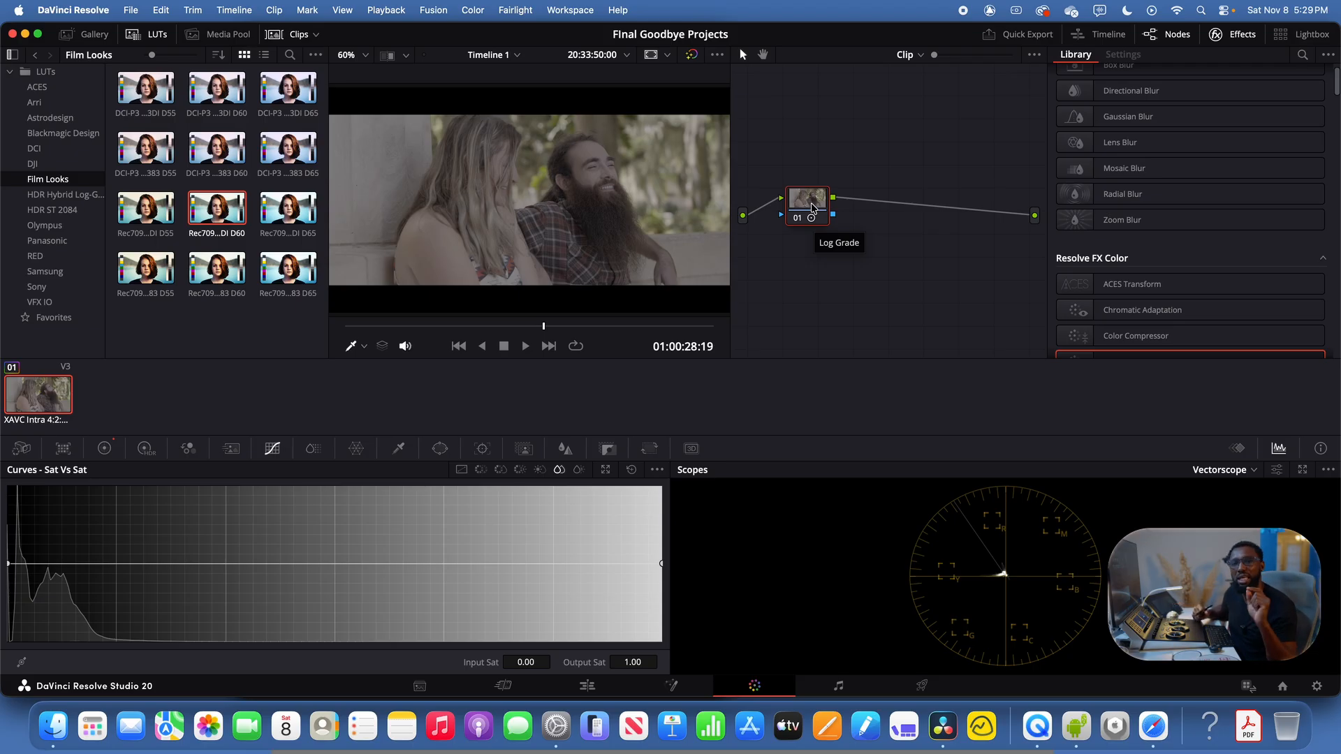
pyautogui.rightClick(812, 207)
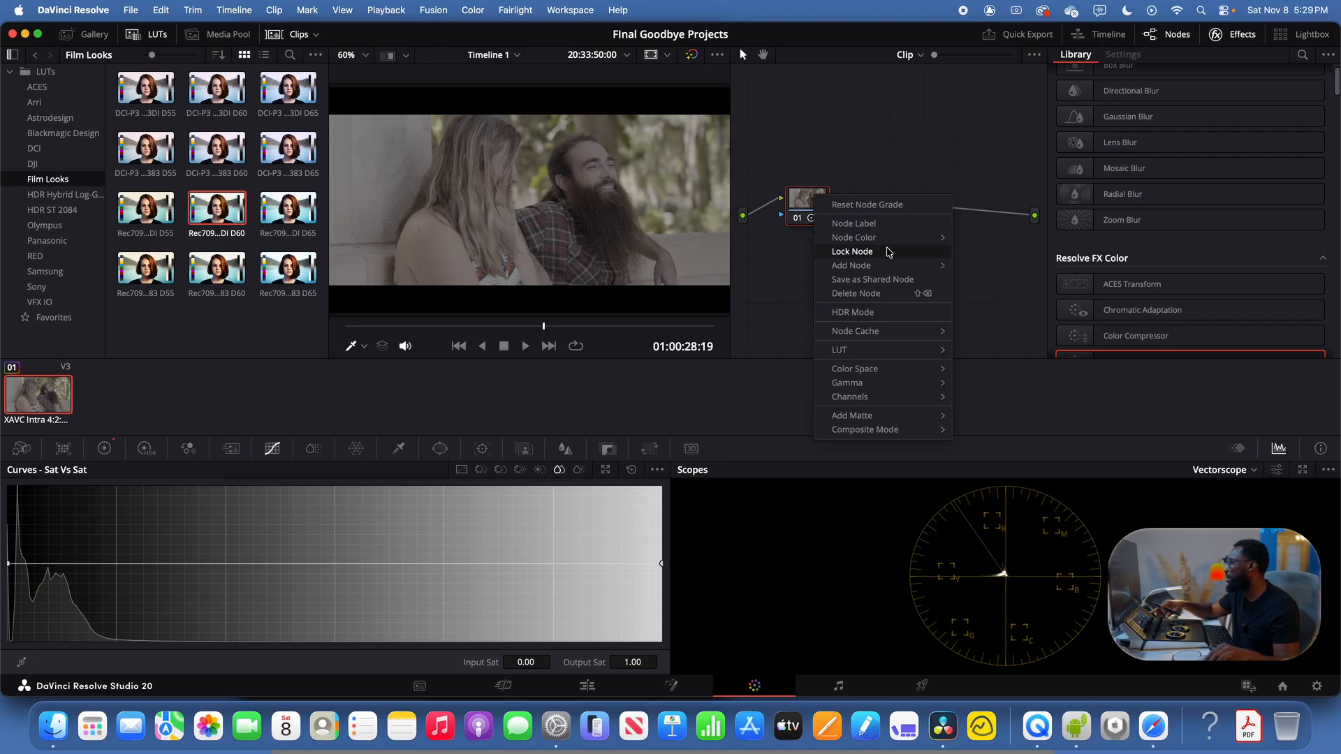
pyautogui.moveTo(899, 267)
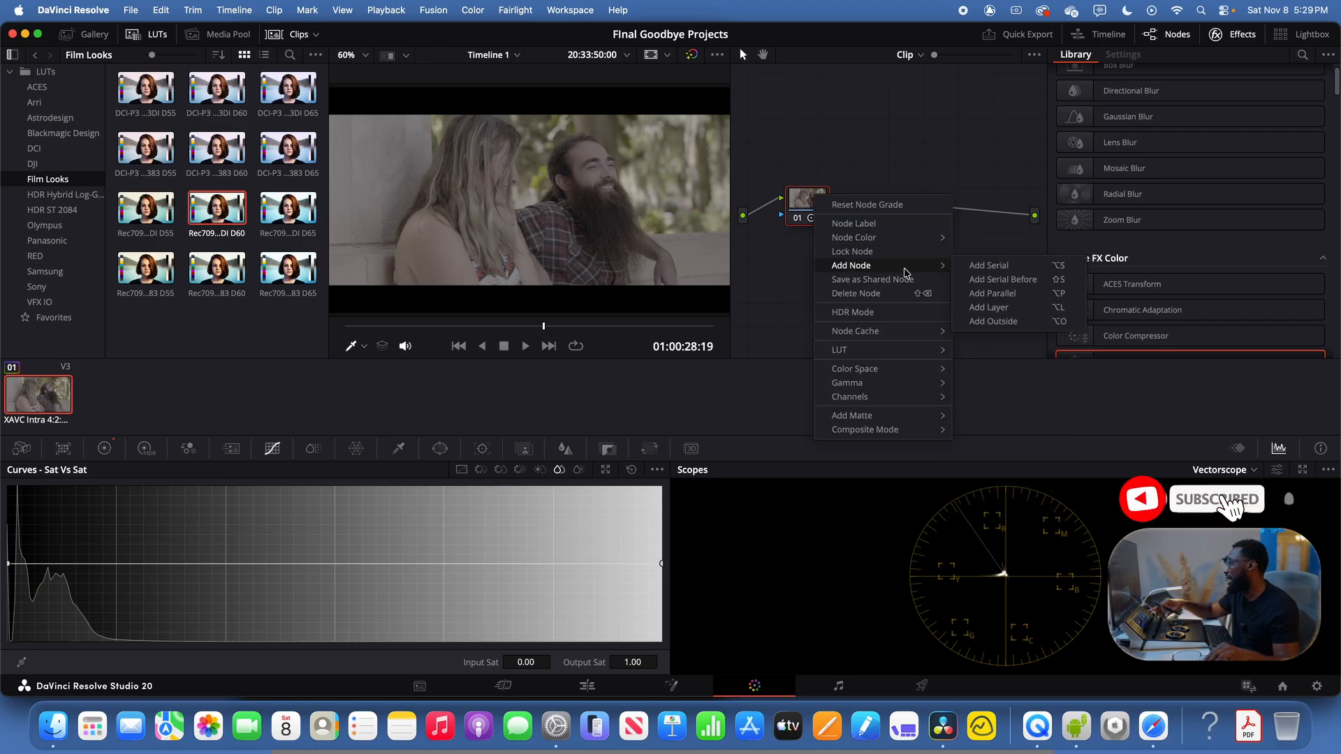
pyautogui.click(983, 268)
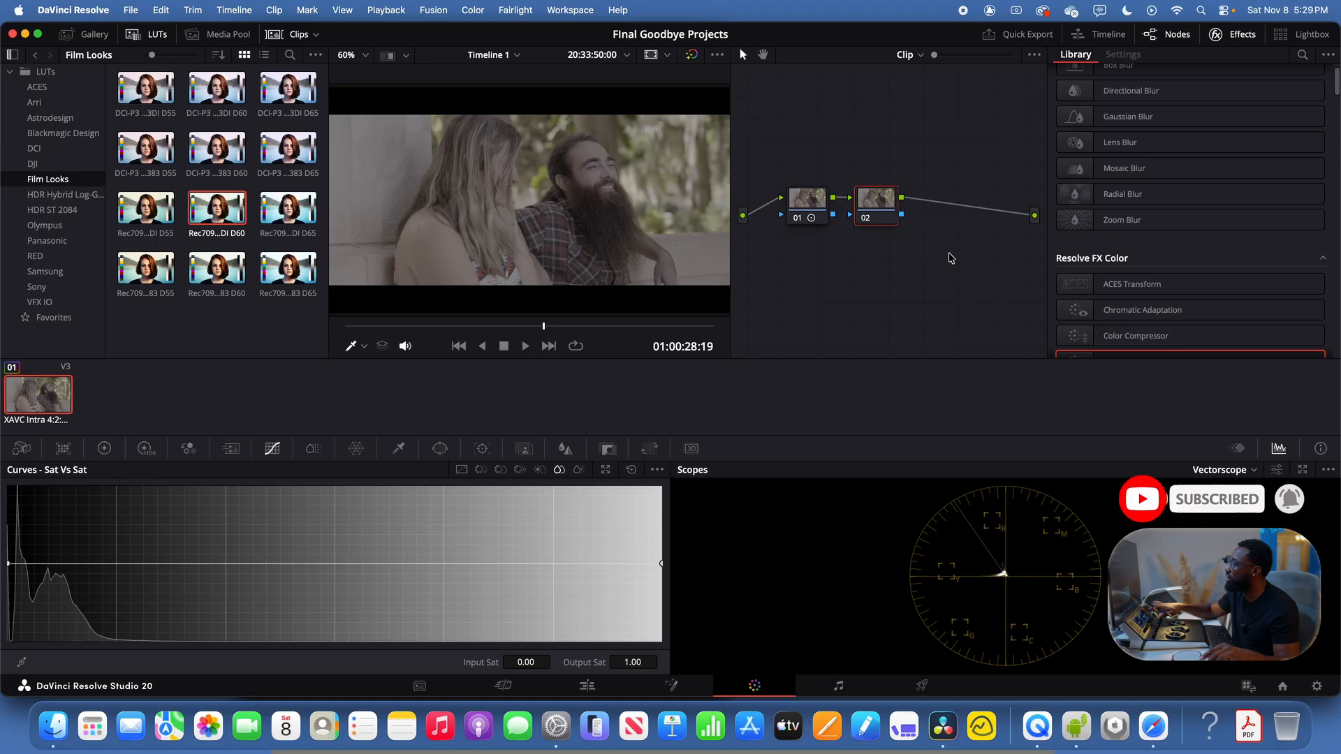
pyautogui.hotkey('alt', 's')
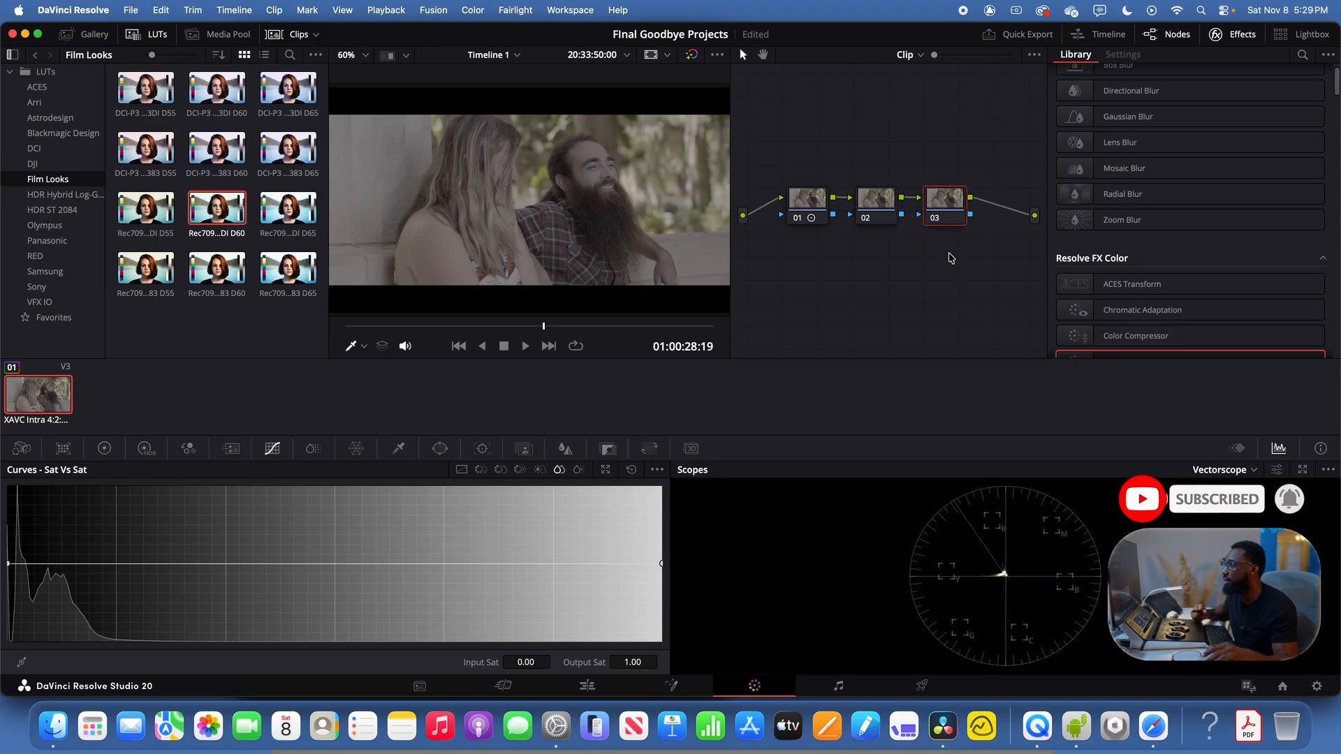
# Apply the Color Space Transform effect from the Resolve FX Color group to node 03
pyautogui.scroll(-4, 1165, 335)
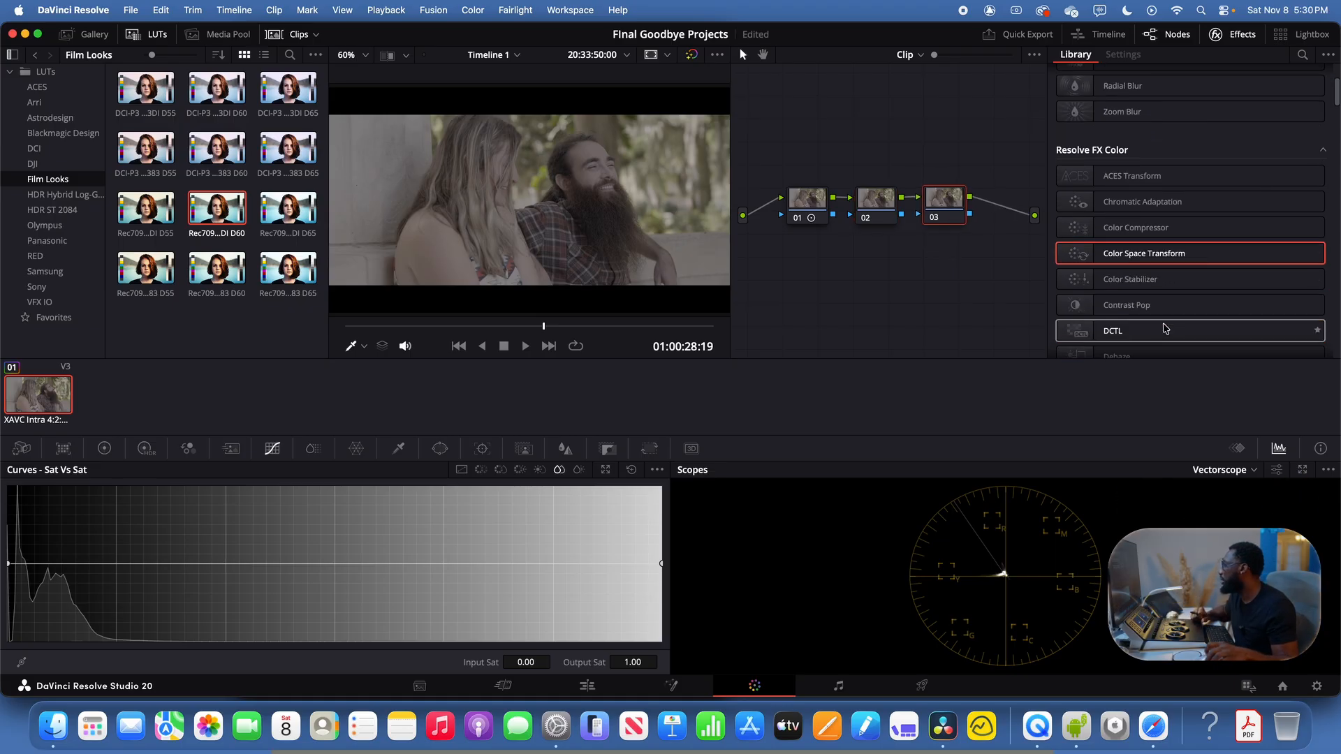
pyautogui.click(1238, 35)
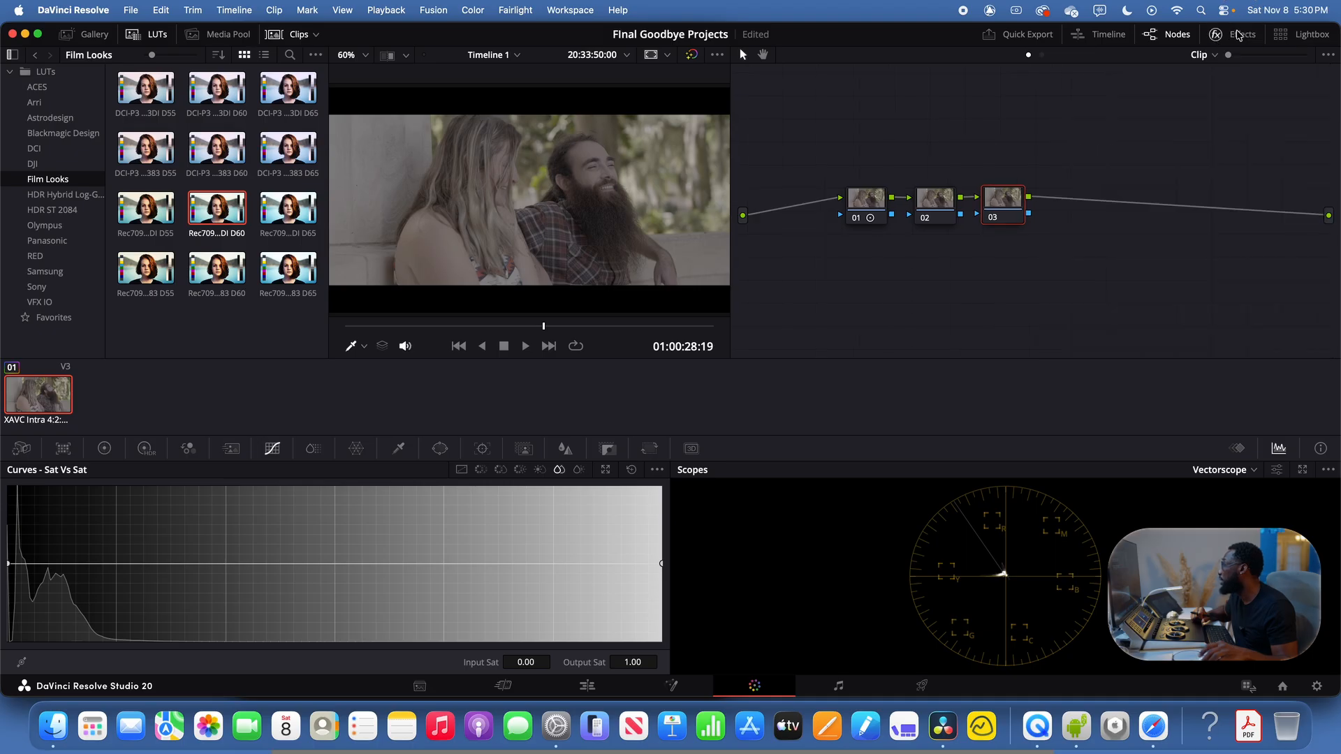
pyautogui.click(1238, 35)
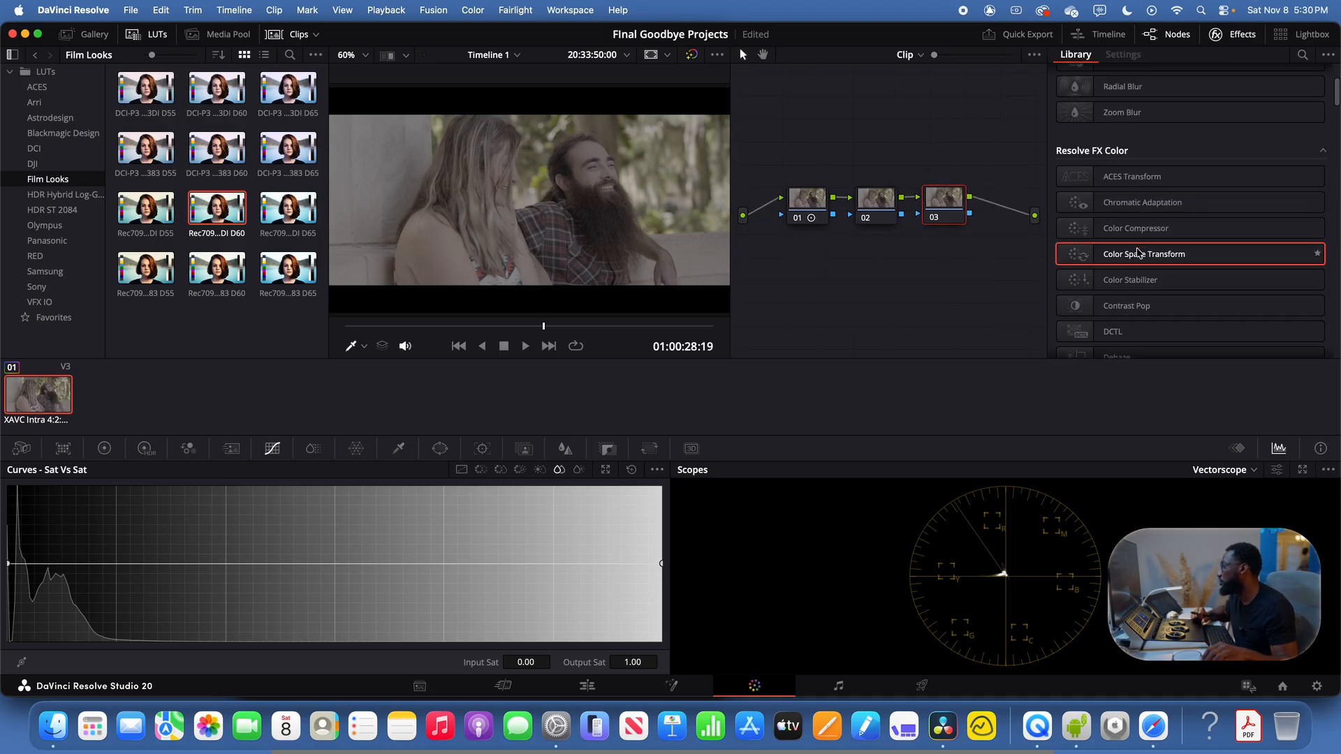
pyautogui.moveTo(1139, 254); pyautogui.dragTo(947, 202)
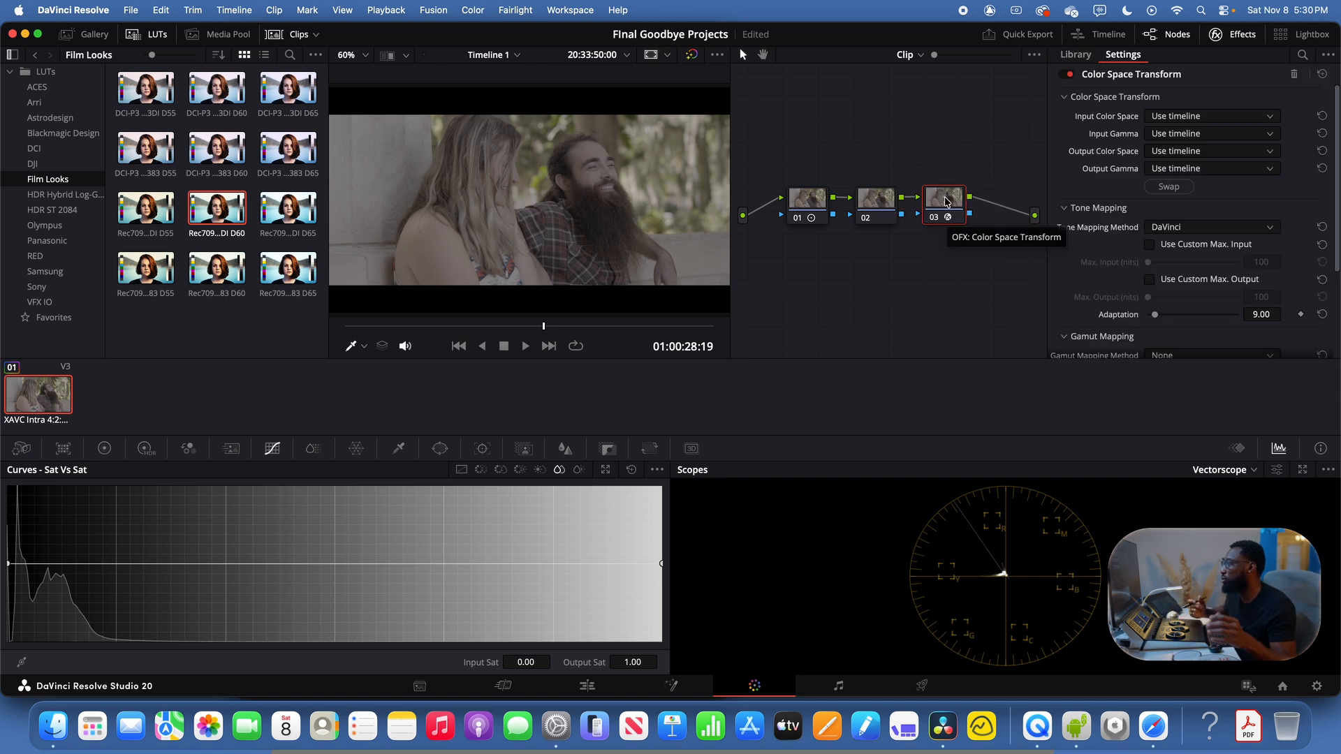
# Label node 03 as CST
pyautogui.rightClick(946, 202)
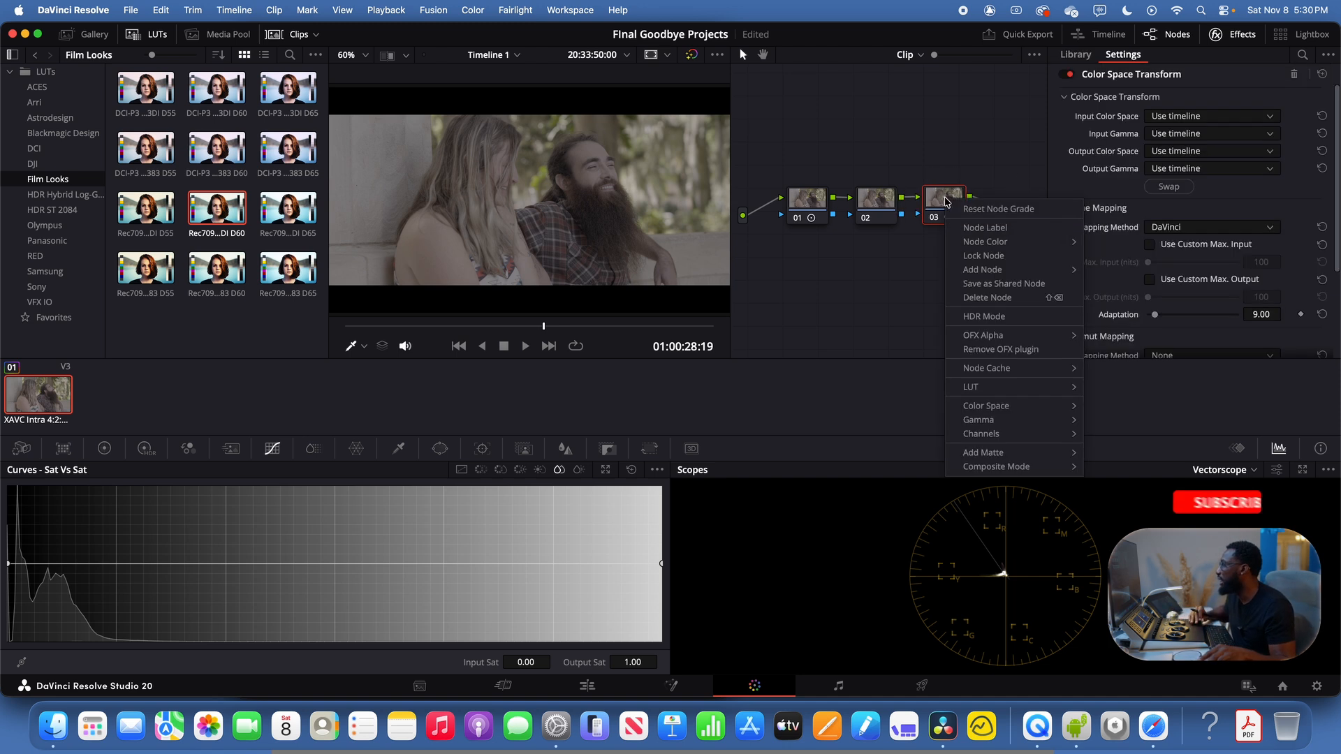
pyautogui.click(967, 231)
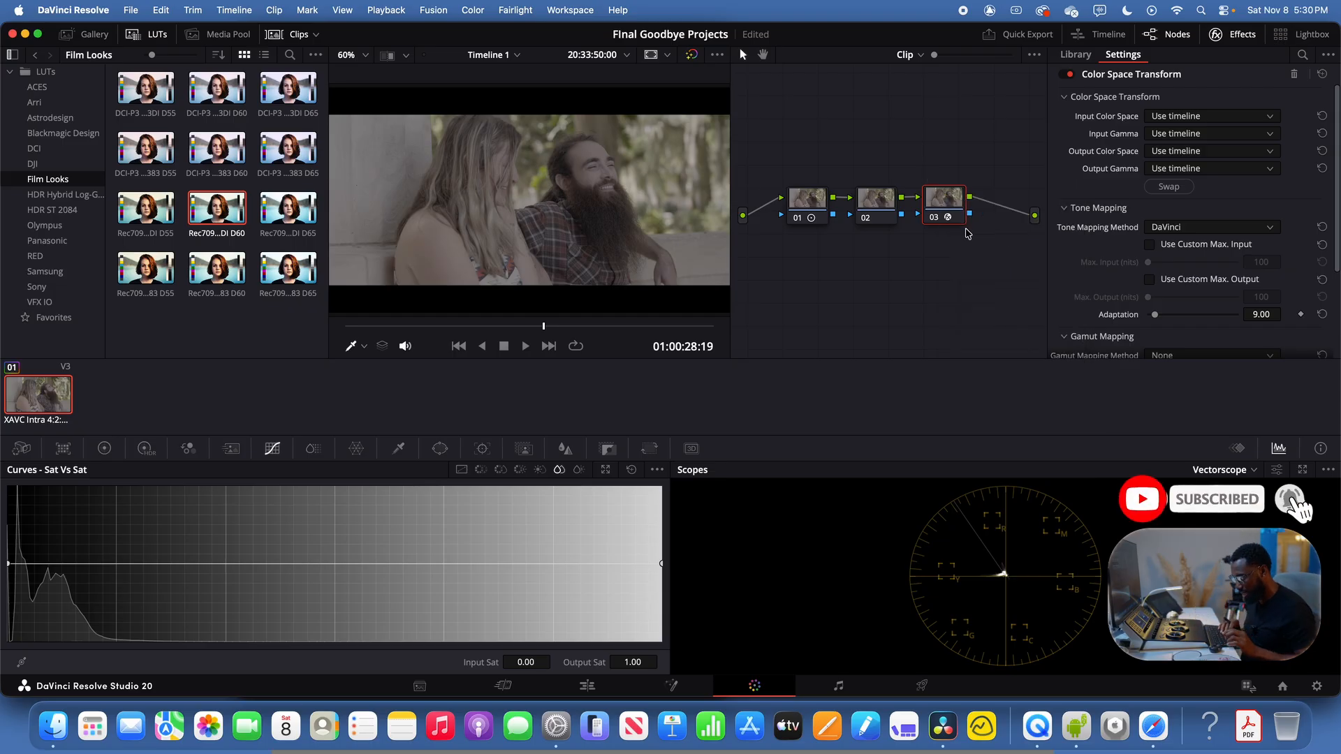
pyautogui.write('C')
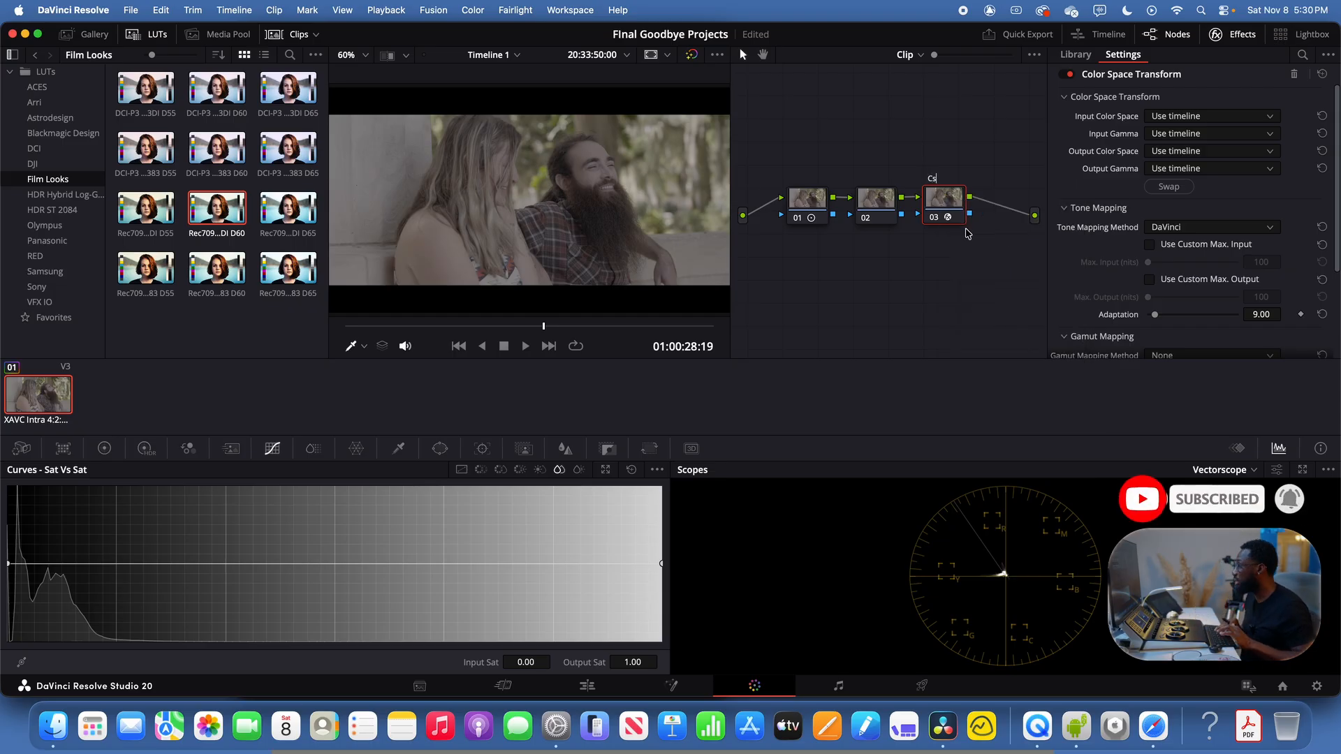
pyautogui.write('ST')
pyautogui.press('Return')
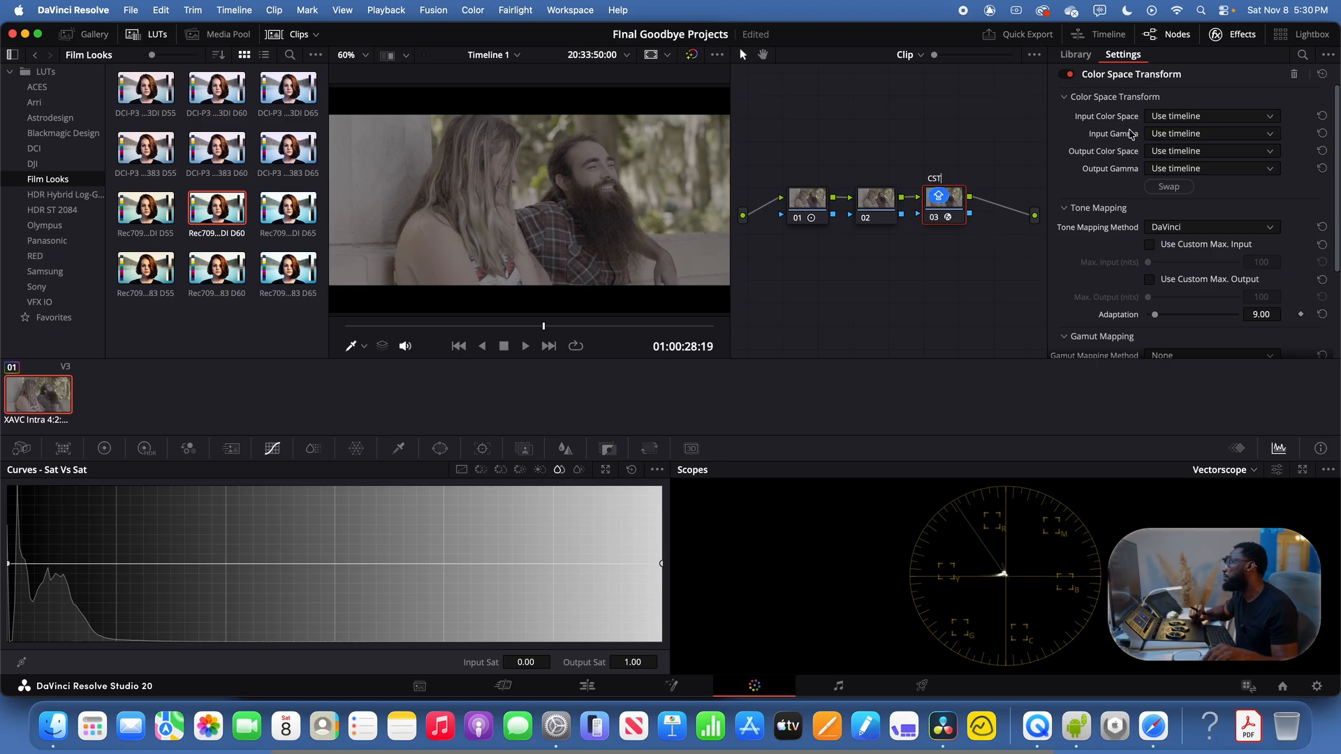
# Set the CST node's input color space to Sony S-Gamut3.Cine and its input gamma to Sony S-Log3
pyautogui.click(1176, 120)
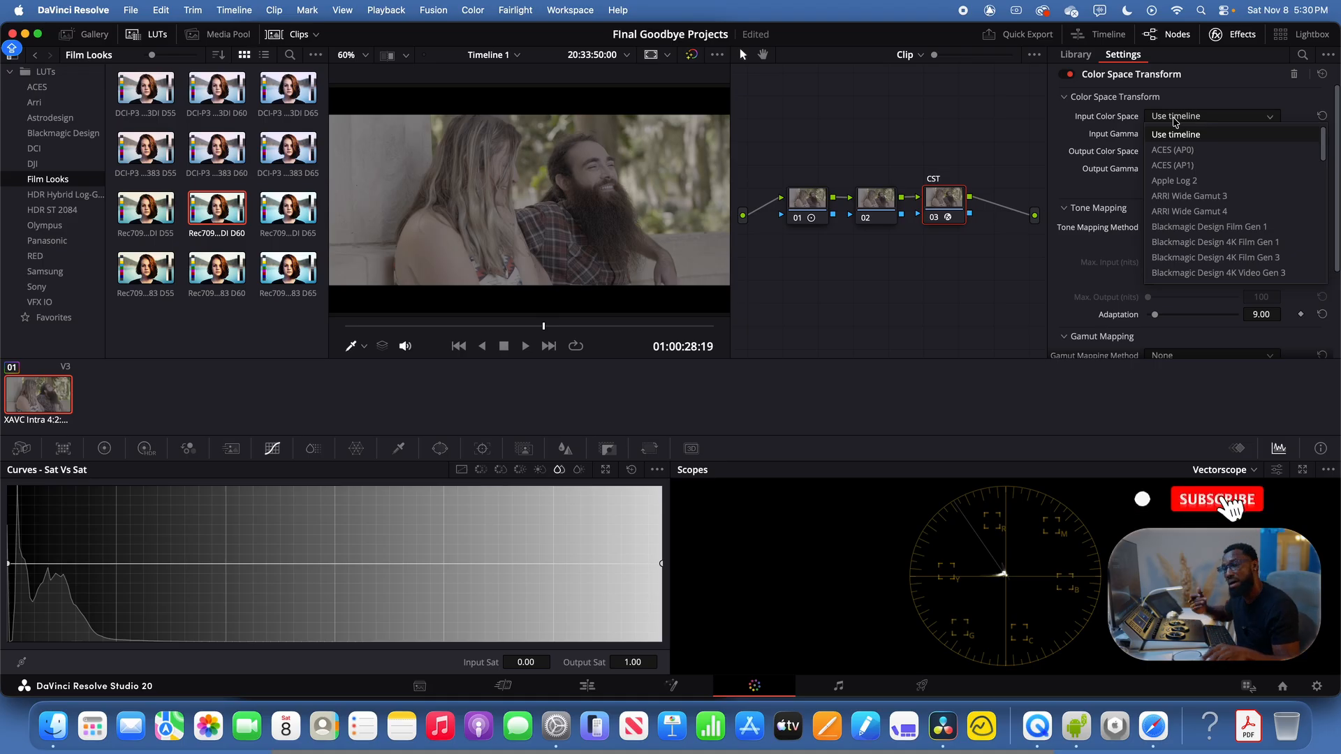
pyautogui.scroll(-2, 1221, 198)
pyautogui.scroll(-10, 1220, 198)
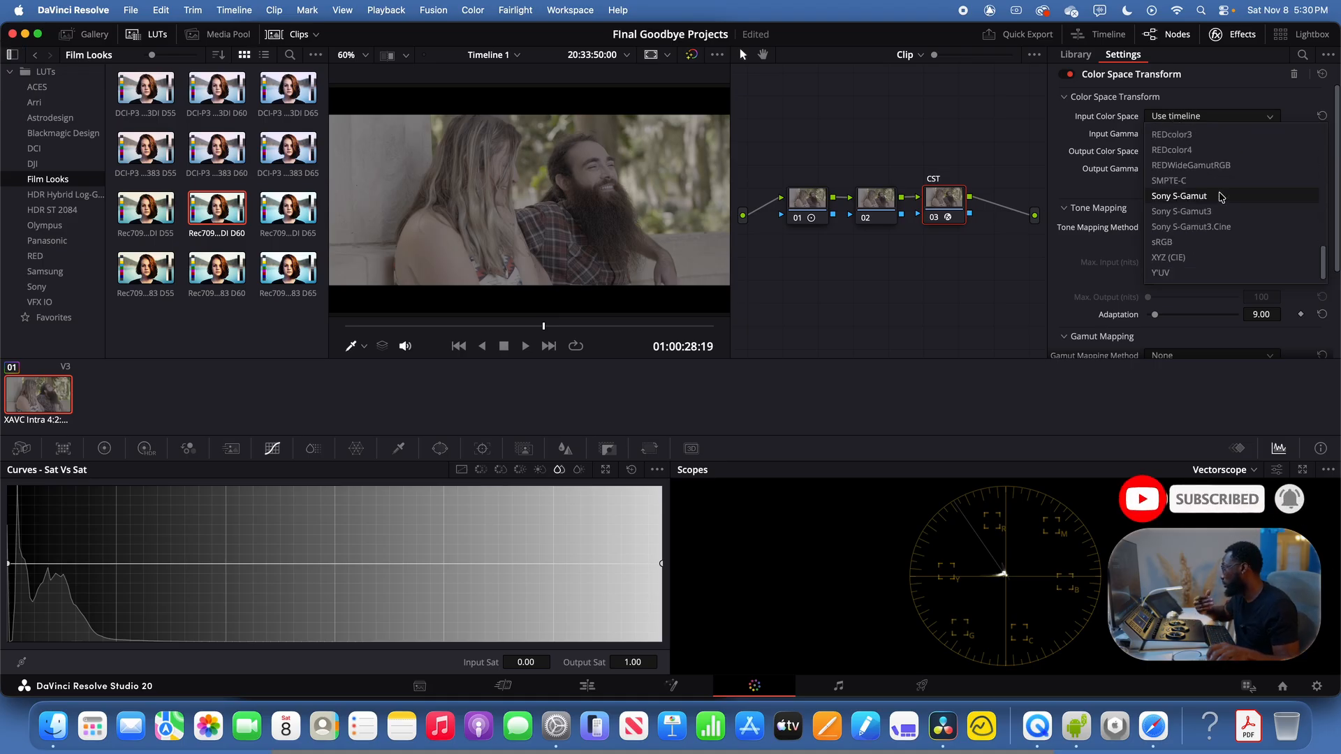
pyautogui.click(1188, 229)
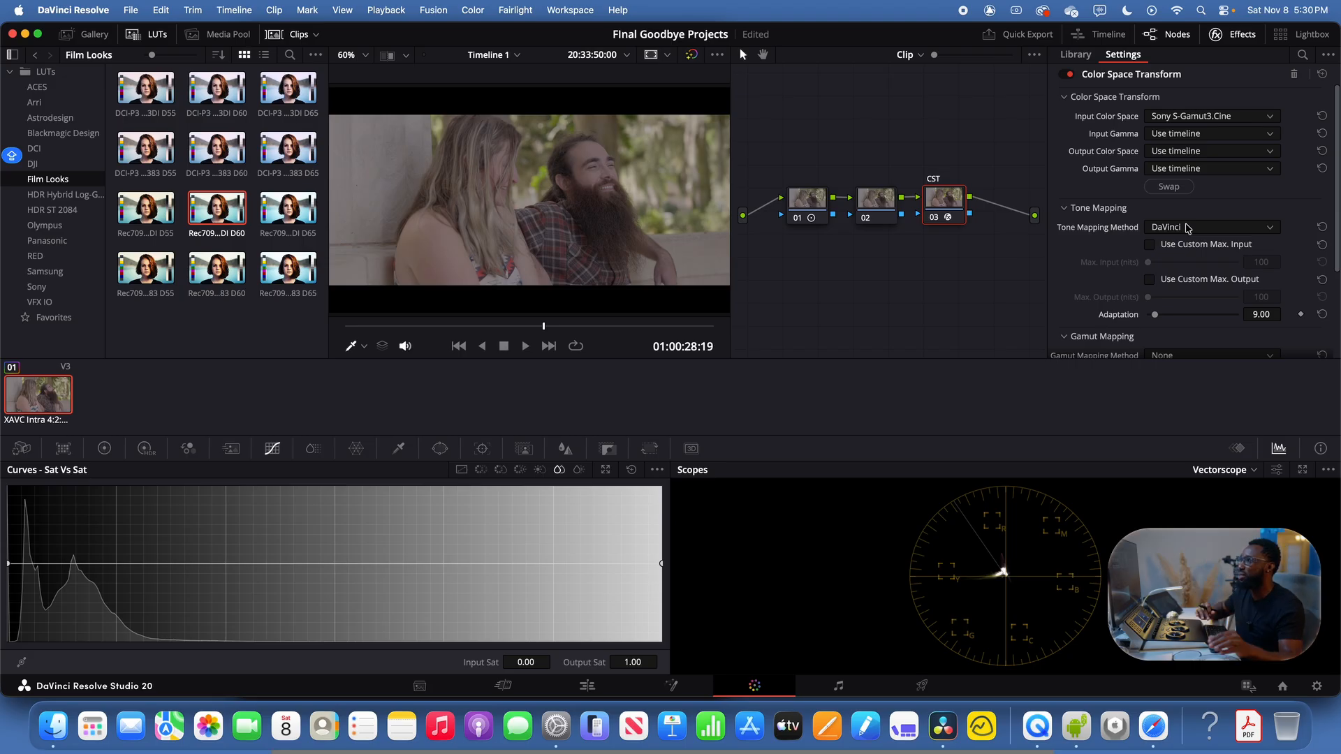
pyautogui.click(1197, 134)
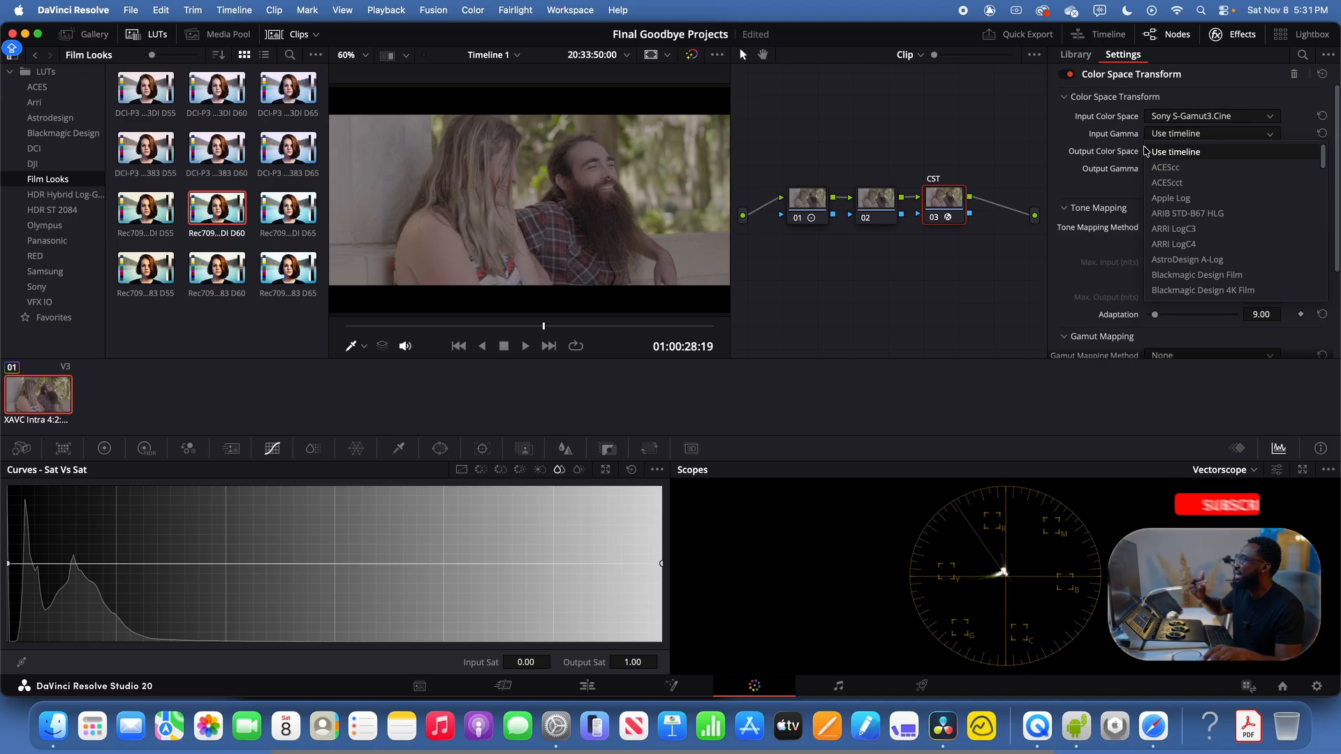
pyautogui.scroll(-2, 1188, 181)
pyautogui.scroll(-10, 1195, 189)
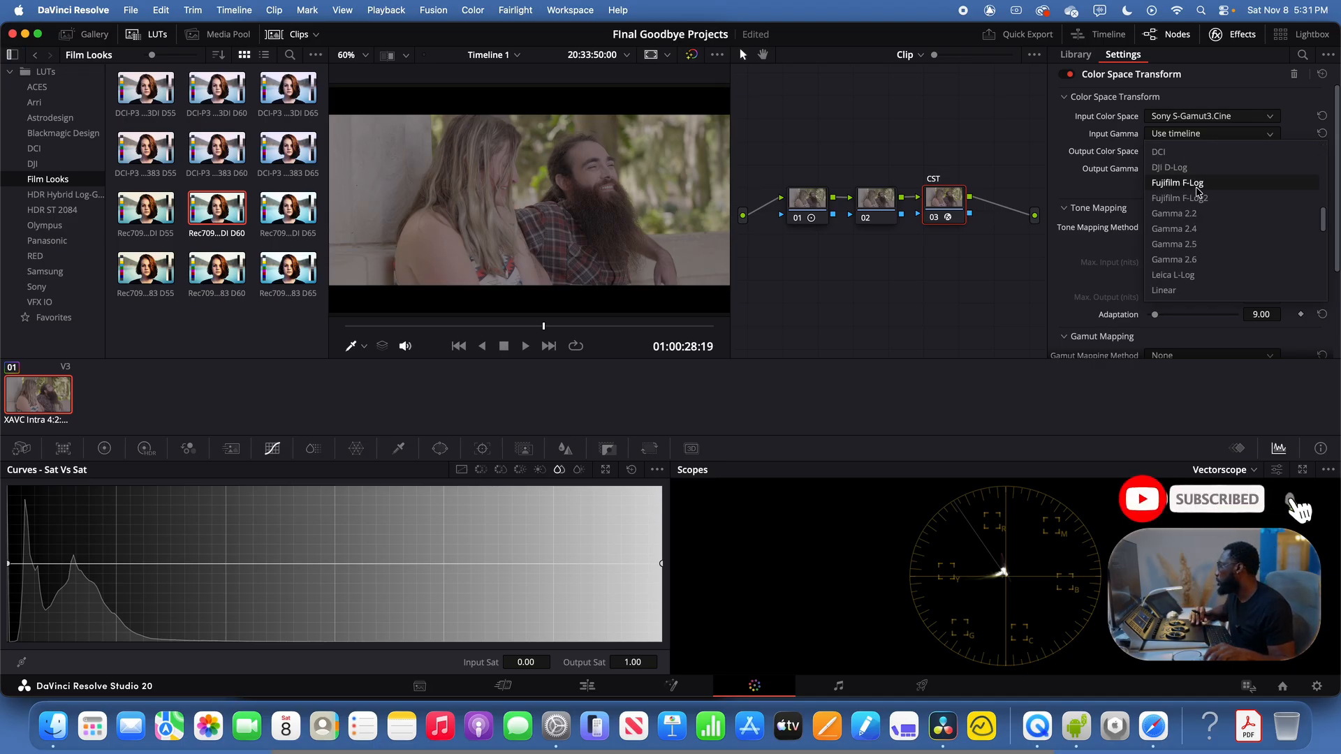
pyautogui.scroll(-3, 1192, 227)
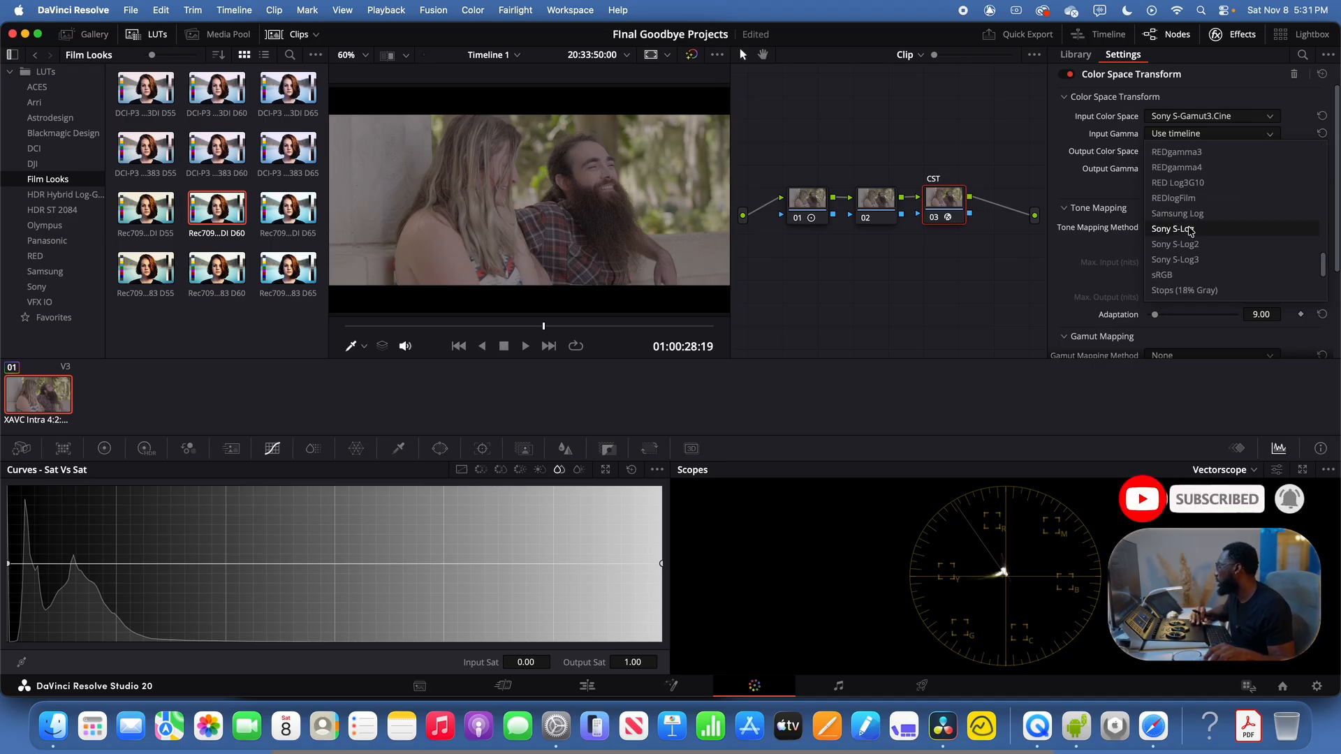
pyautogui.click(1188, 230)
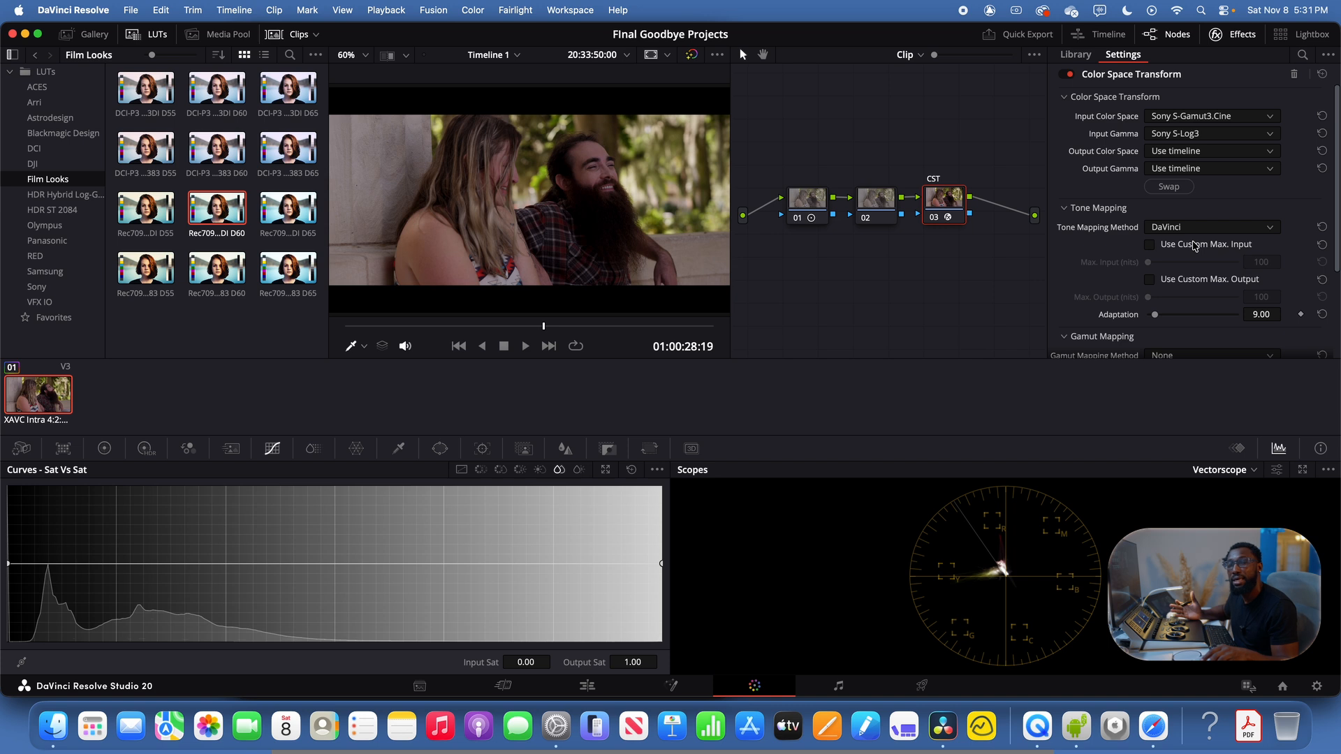
# Set the CST node's output color space to Rec.709 and its output gamma to Gamma 2.4
pyautogui.click(1201, 151)
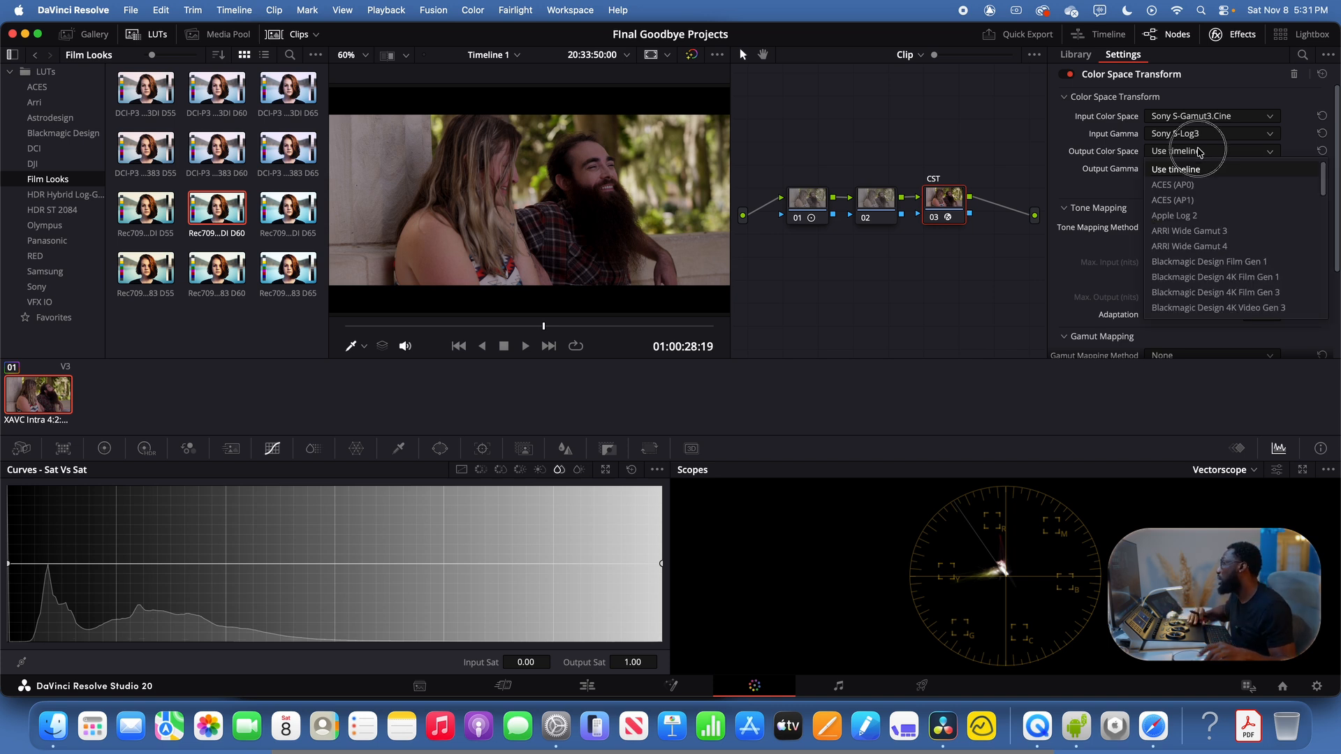
pyautogui.scroll(-5, 1191, 278)
pyautogui.scroll(-4, 1191, 278)
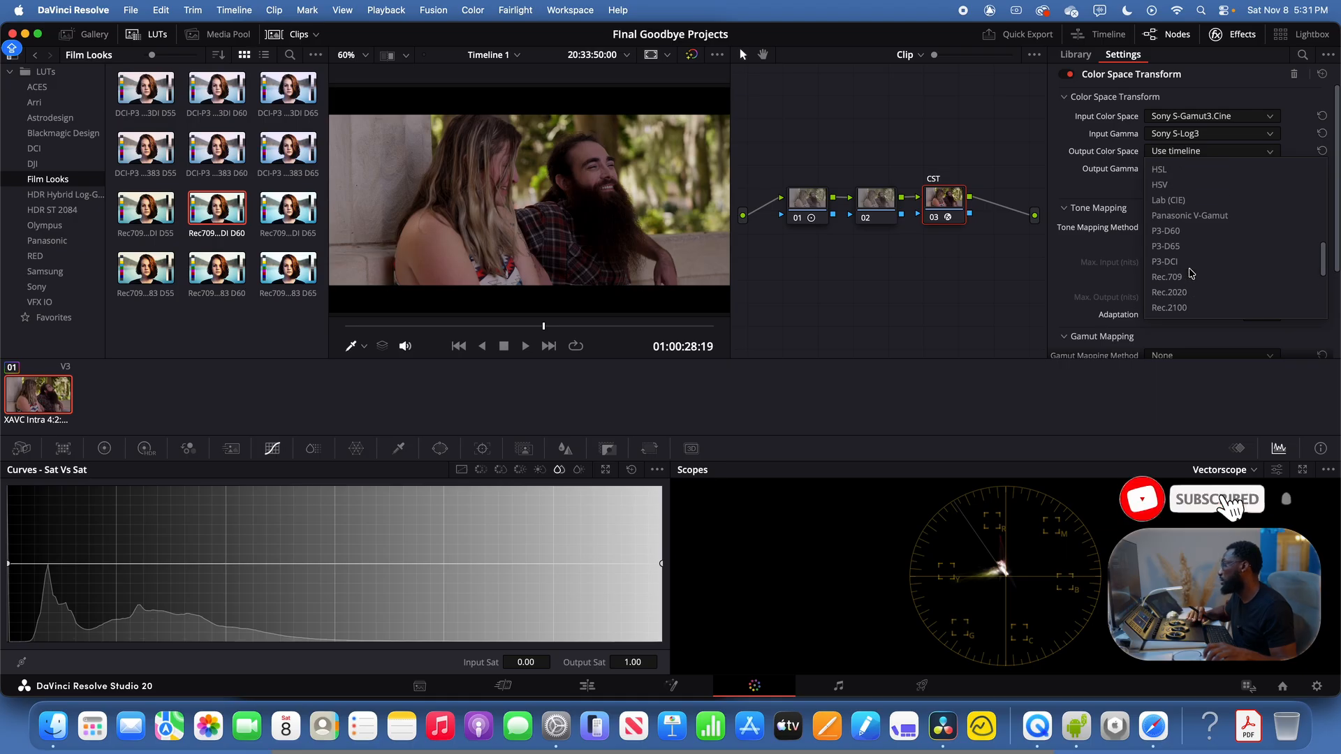
pyautogui.click(1180, 263)
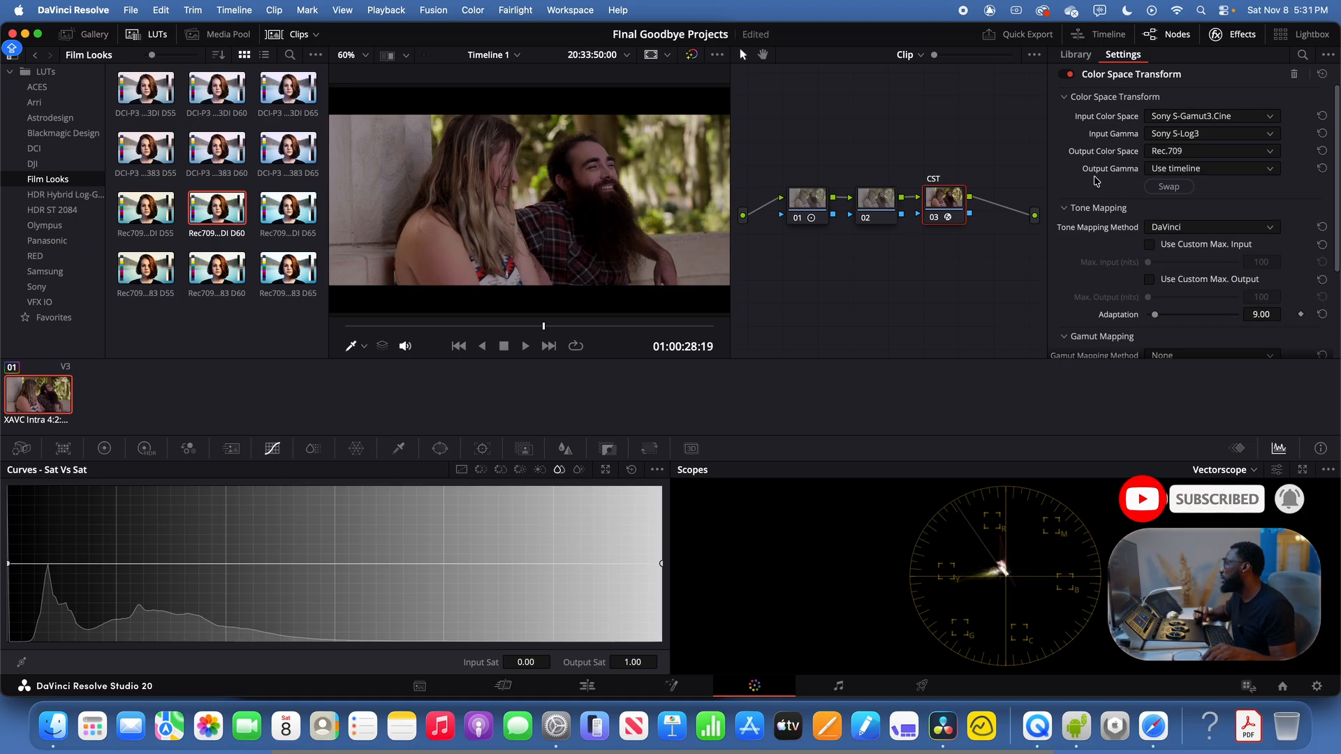
pyautogui.click(1197, 168)
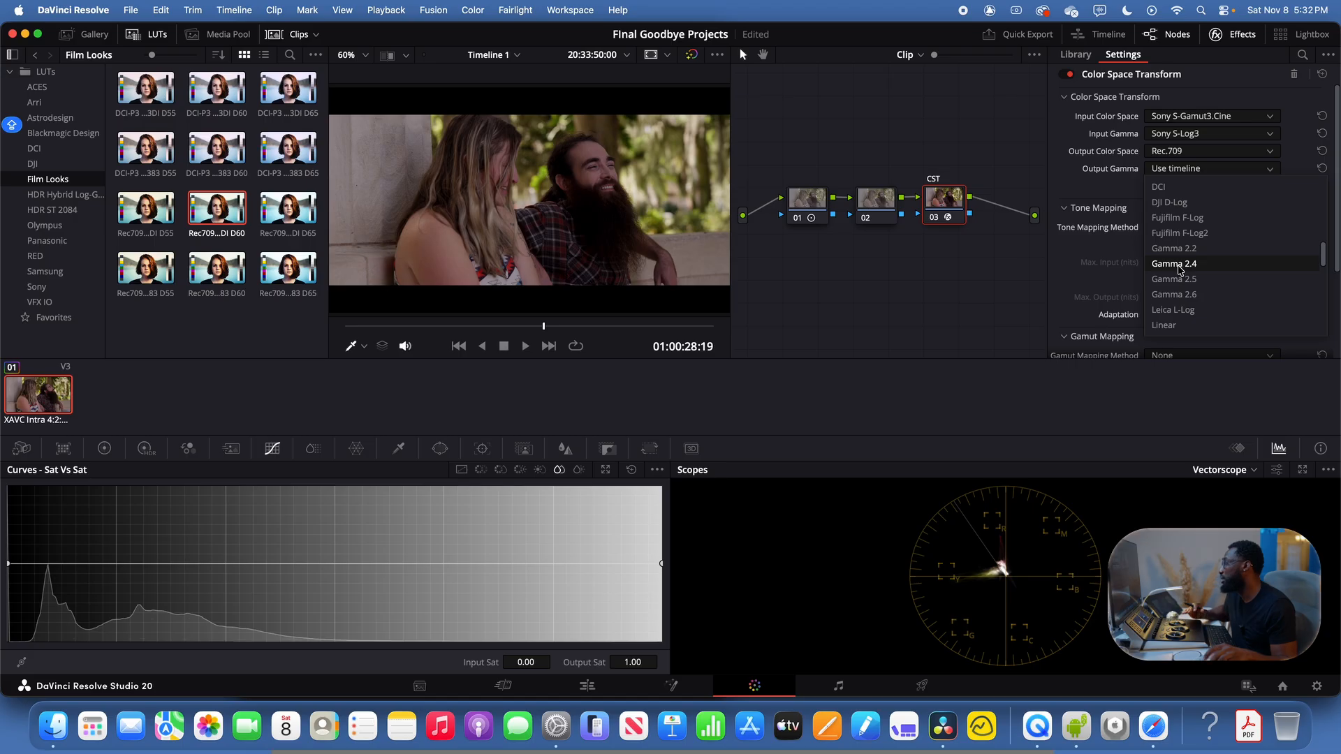
pyautogui.click(1179, 264)
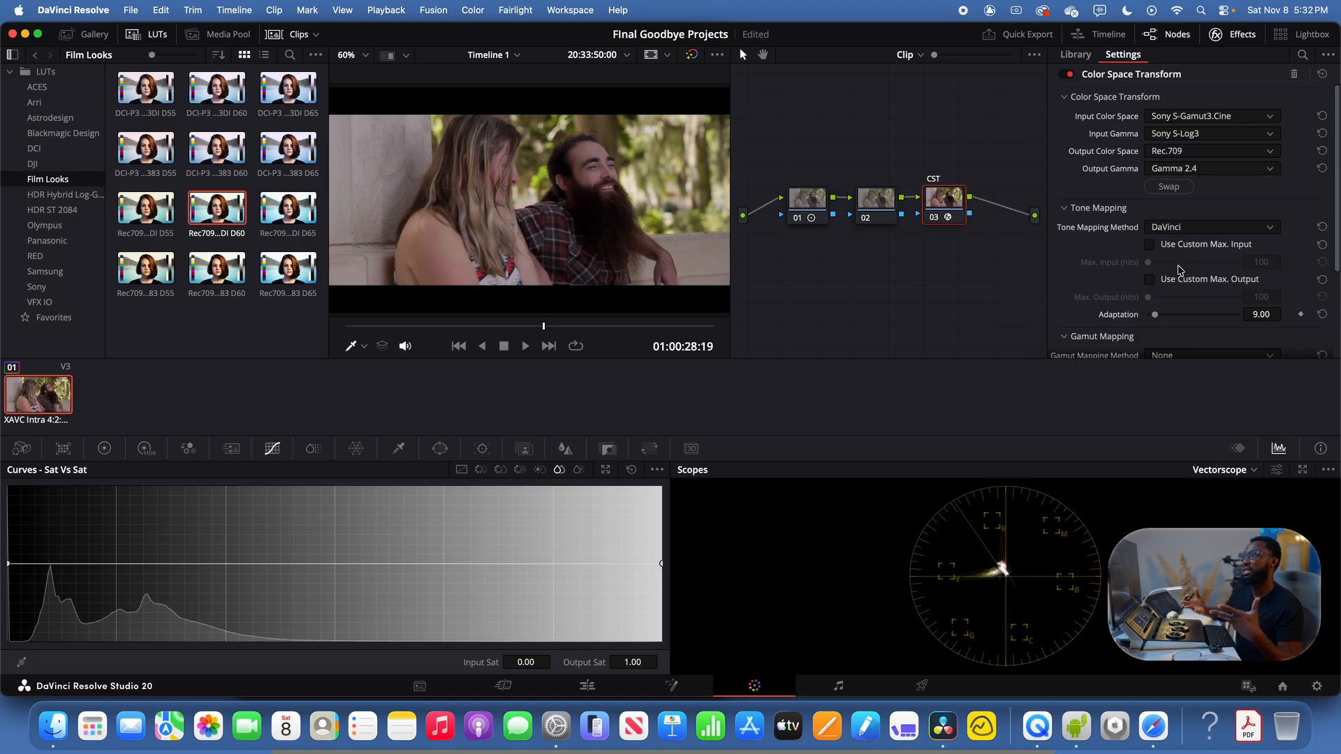
# Change the CST node's output gamma to Cineon Film Log
pyautogui.click(1196, 173)
pyautogui.scroll(5, 1191, 272)
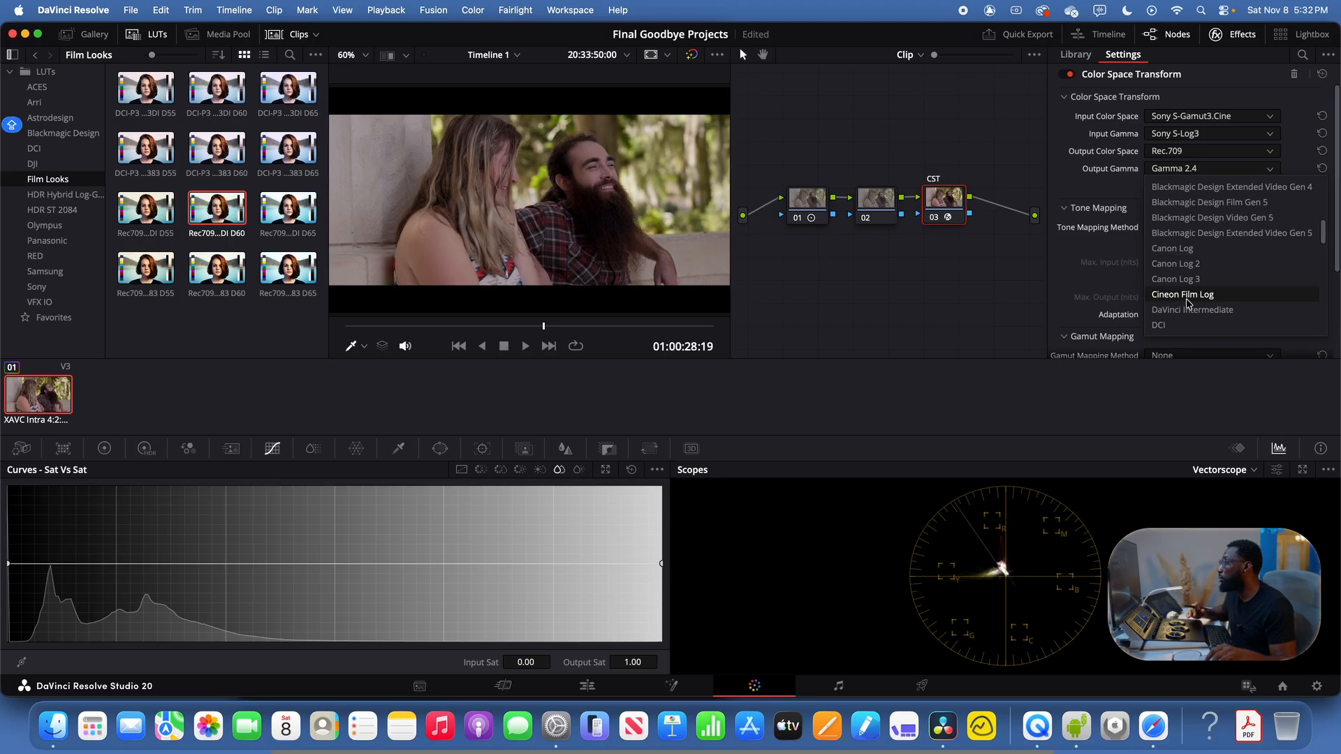
pyautogui.click(1187, 296)
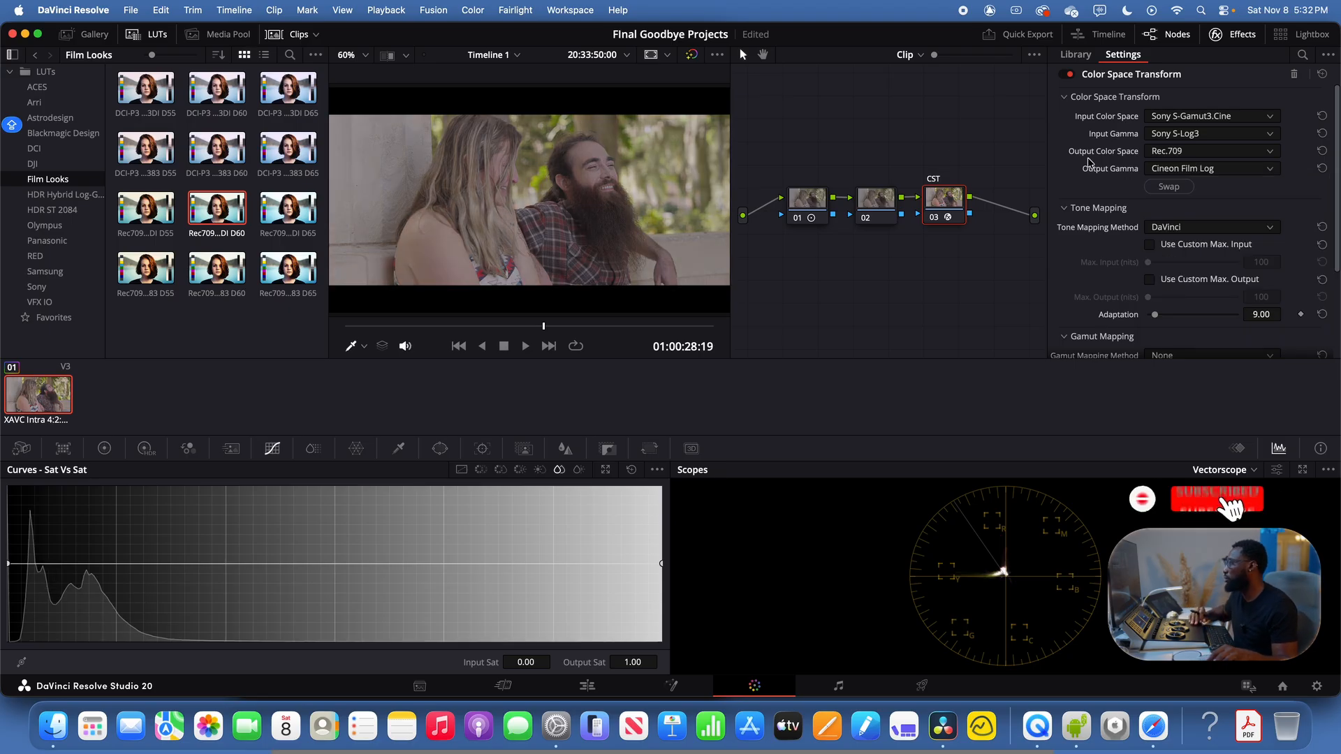
# Move the CST node below the other nodes, add a serial node after it, and label the new node LUT
pyautogui.moveTo(938, 204); pyautogui.dragTo(781, 308)
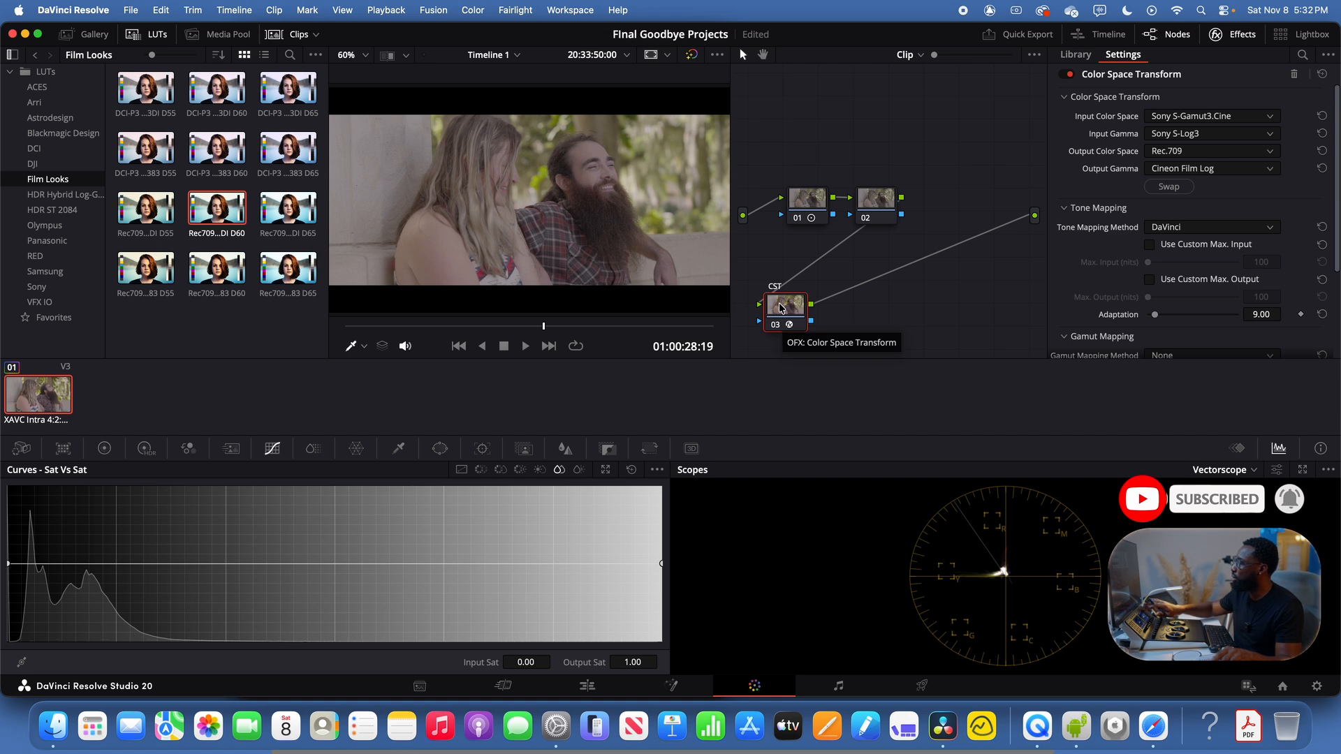
pyautogui.hotkey('alt', 's')
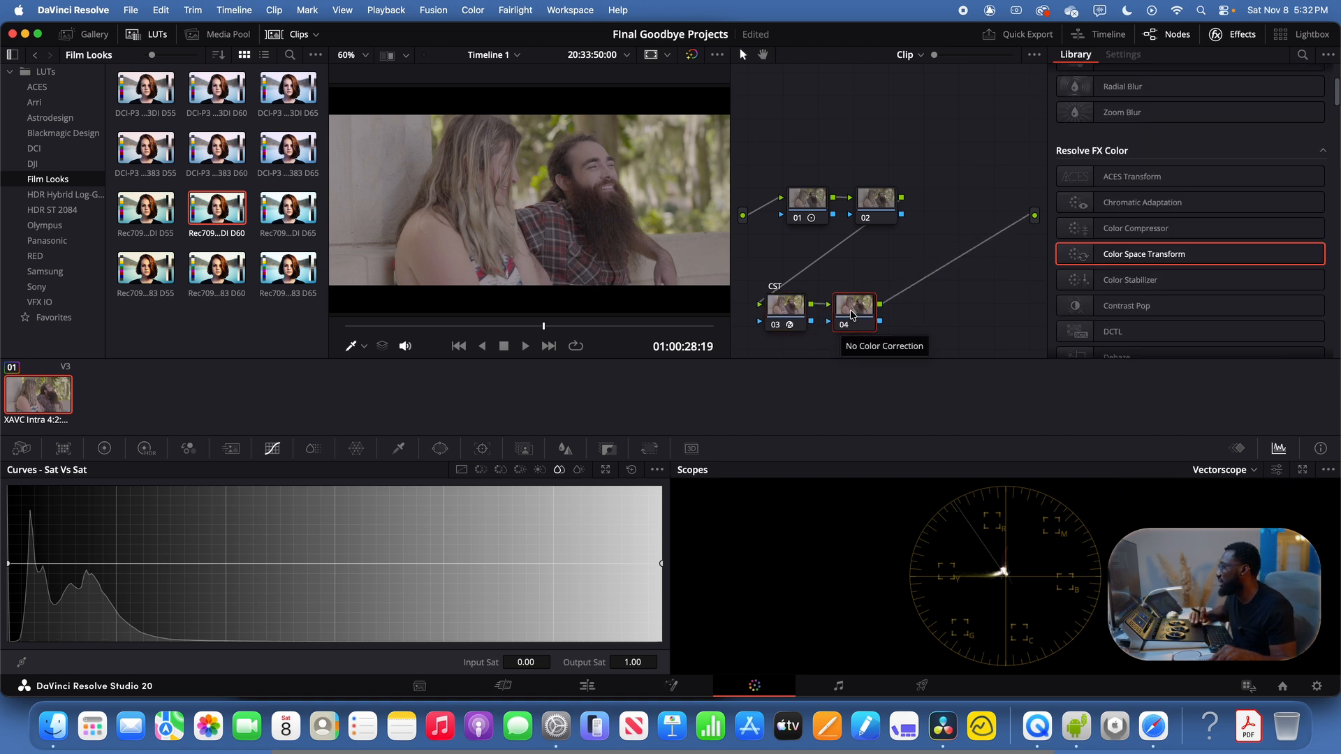
pyautogui.rightClick(852, 316)
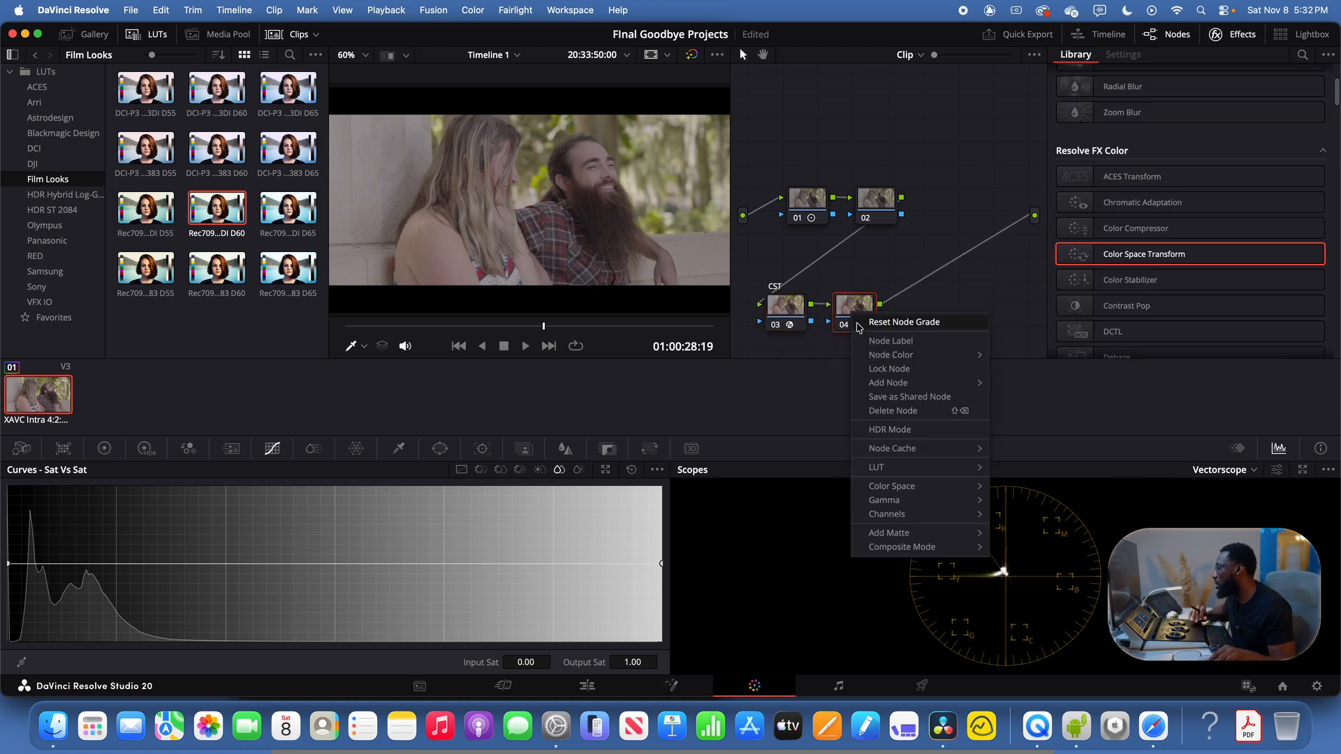
pyautogui.moveTo(908, 383)
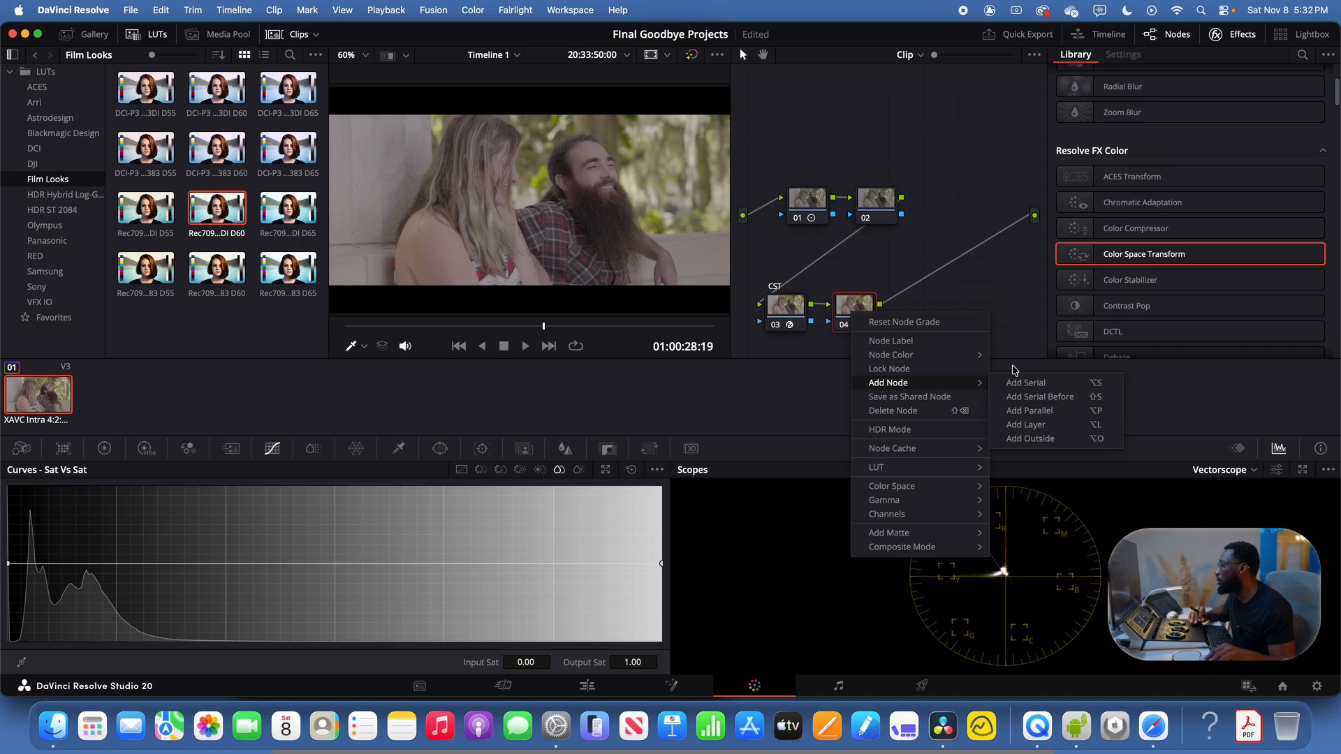
pyautogui.click(1003, 289)
pyautogui.rightClick(857, 316)
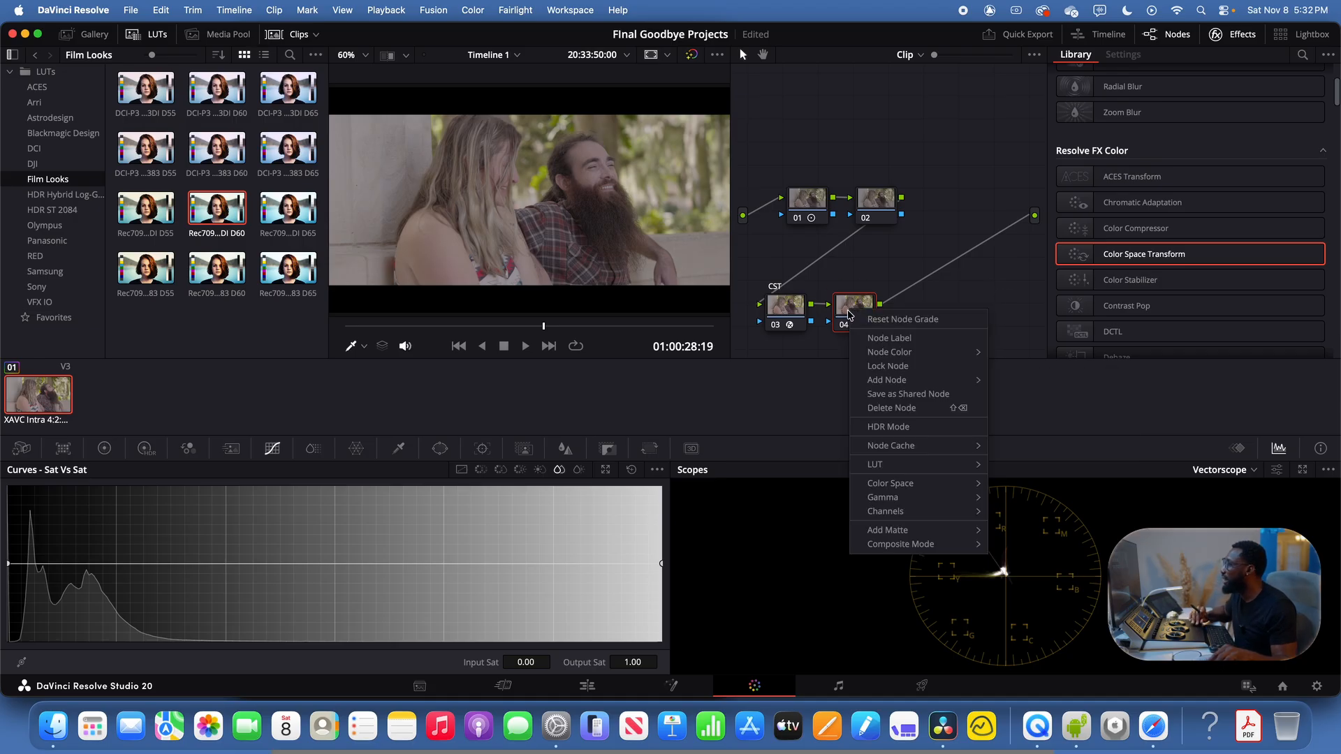
pyautogui.click(877, 339)
pyautogui.write('LUT')
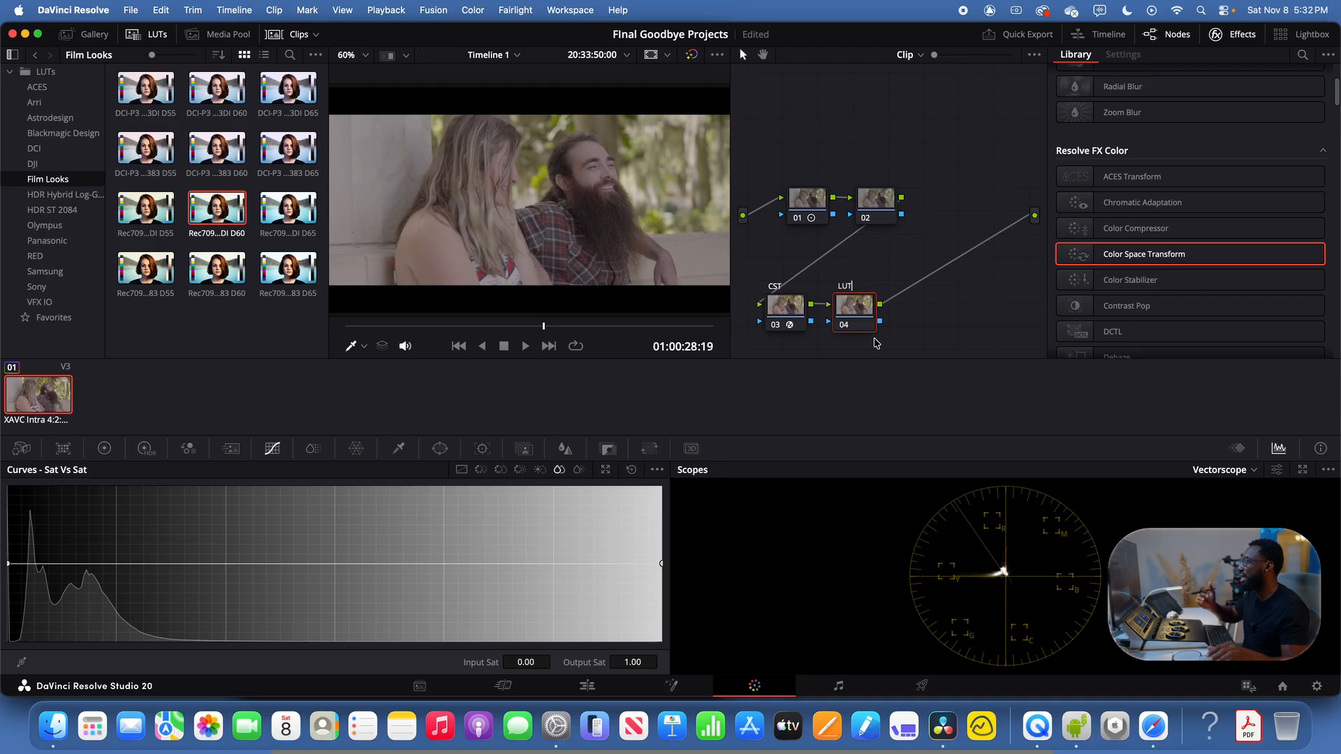
pyautogui.click(915, 327)
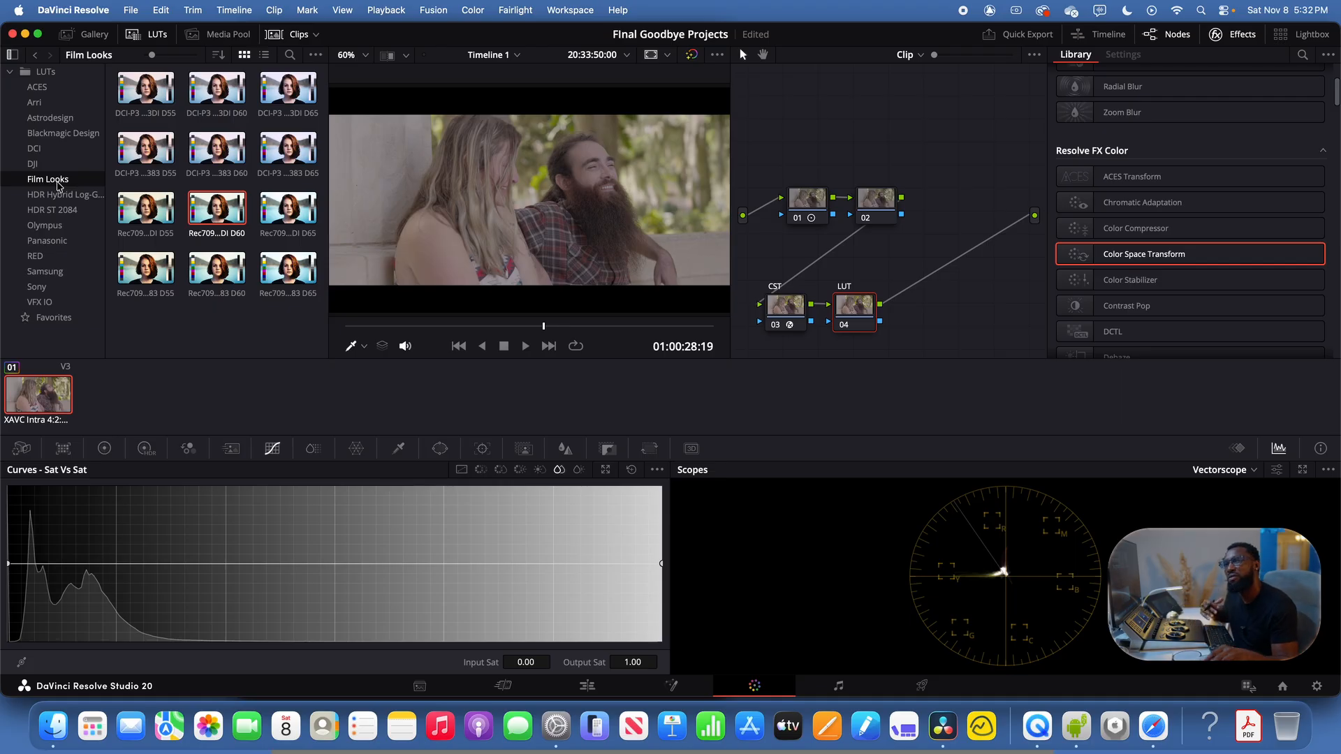
# Apply the Film Looks LUT "Rec709...83 D55" to the LUT node
pyautogui.rightClick(143, 276)
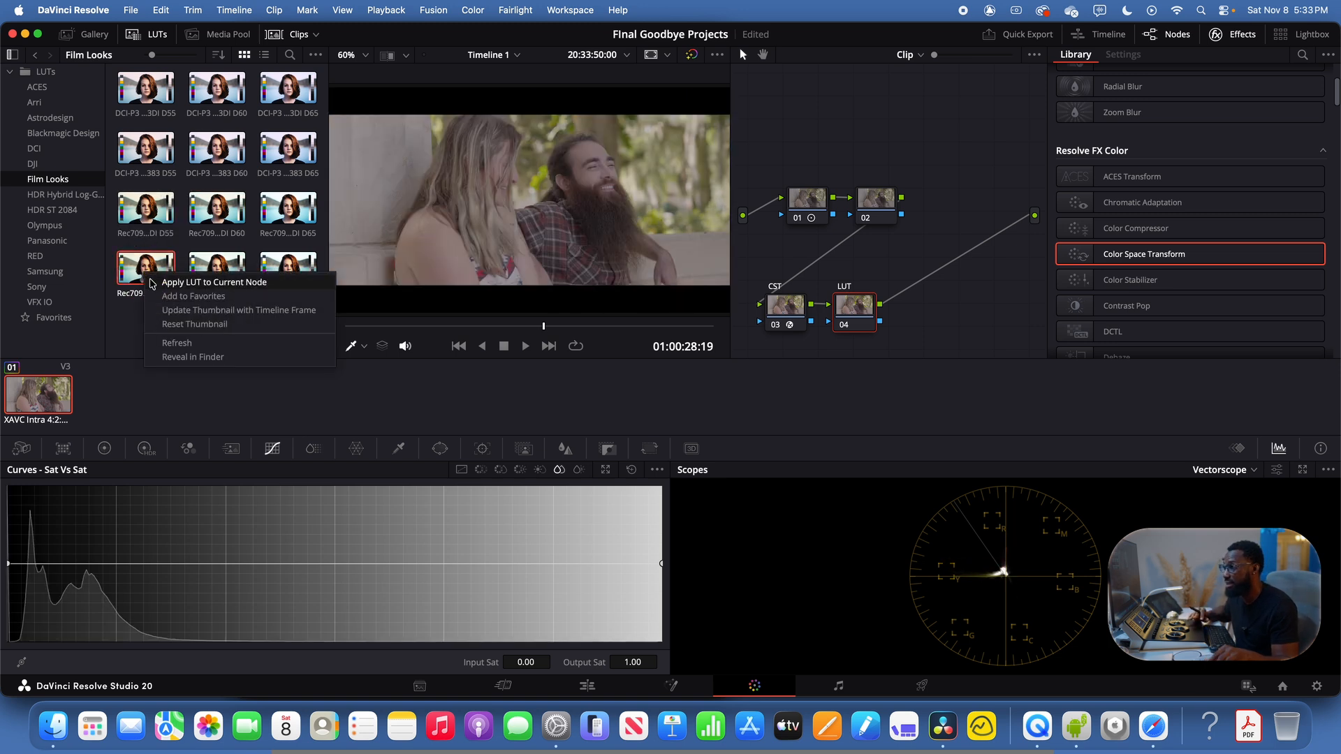
pyautogui.rightClick(133, 265)
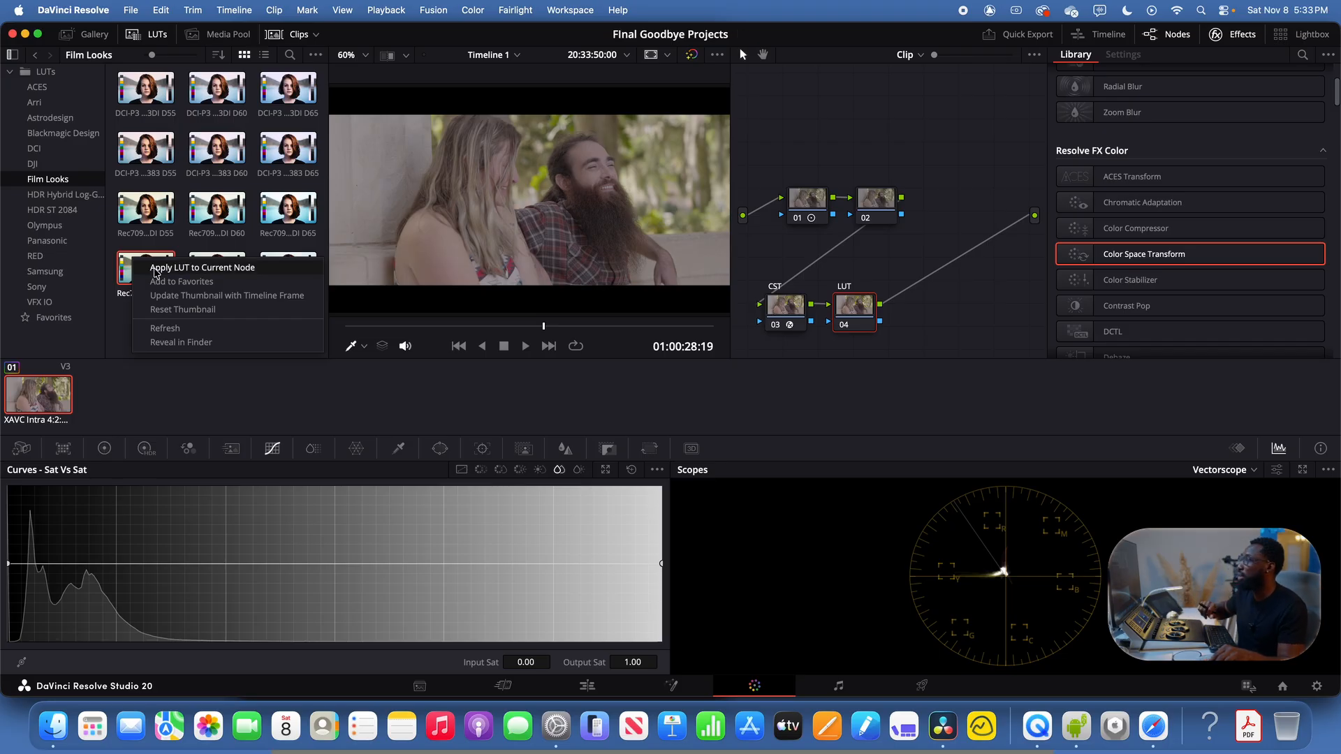
pyautogui.click(156, 272)
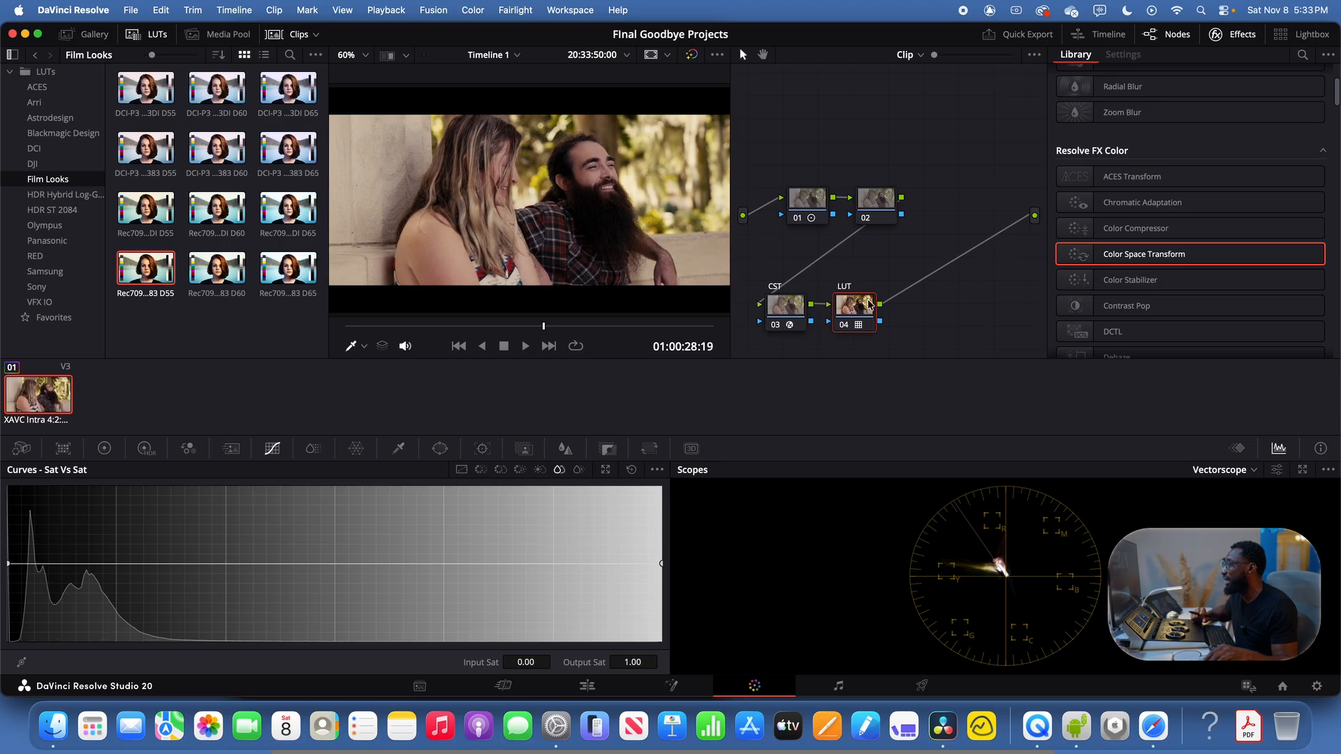
# Scatter the LUT node and nodes 02 and 01 around the node graph, and clean up the graph into an orderly row
pyautogui.moveTo(860, 314); pyautogui.dragTo(991, 95)
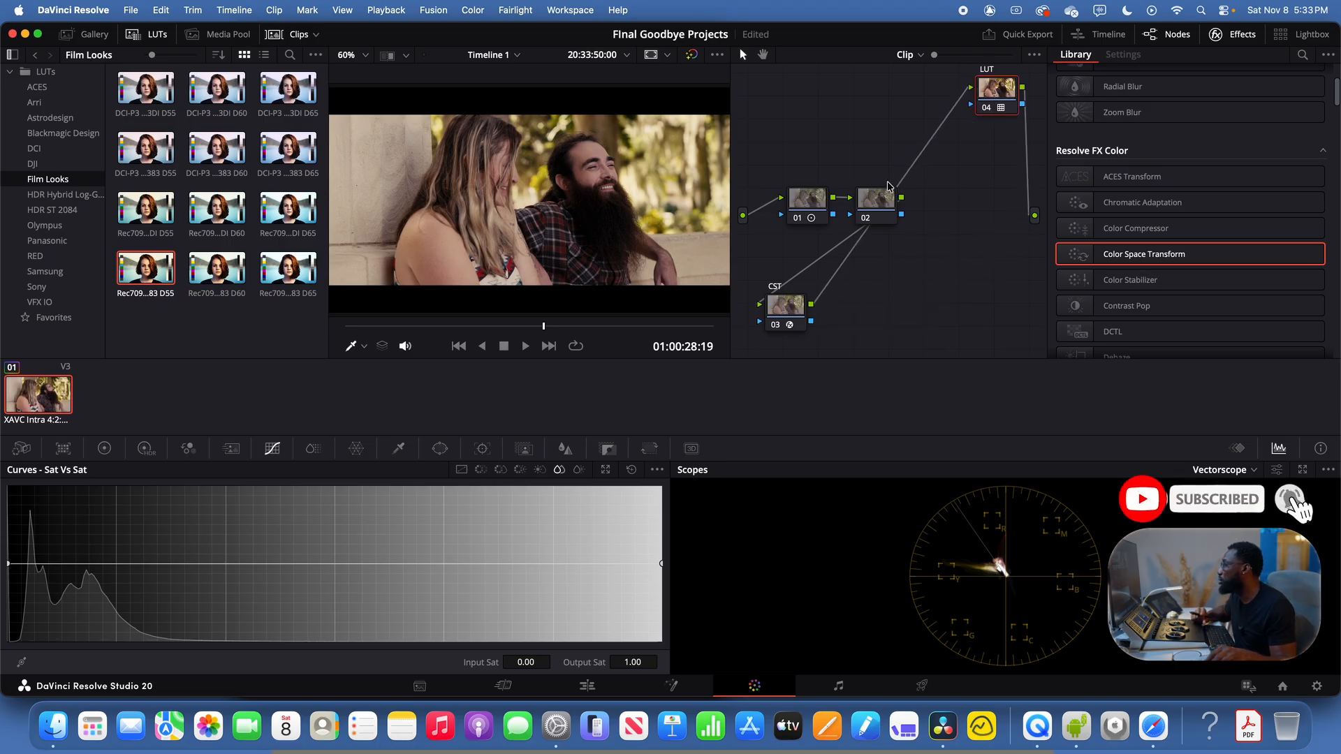
pyautogui.moveTo(874, 199); pyautogui.dragTo(850, 139)
pyautogui.moveTo(810, 204); pyautogui.dragTo(920, 240)
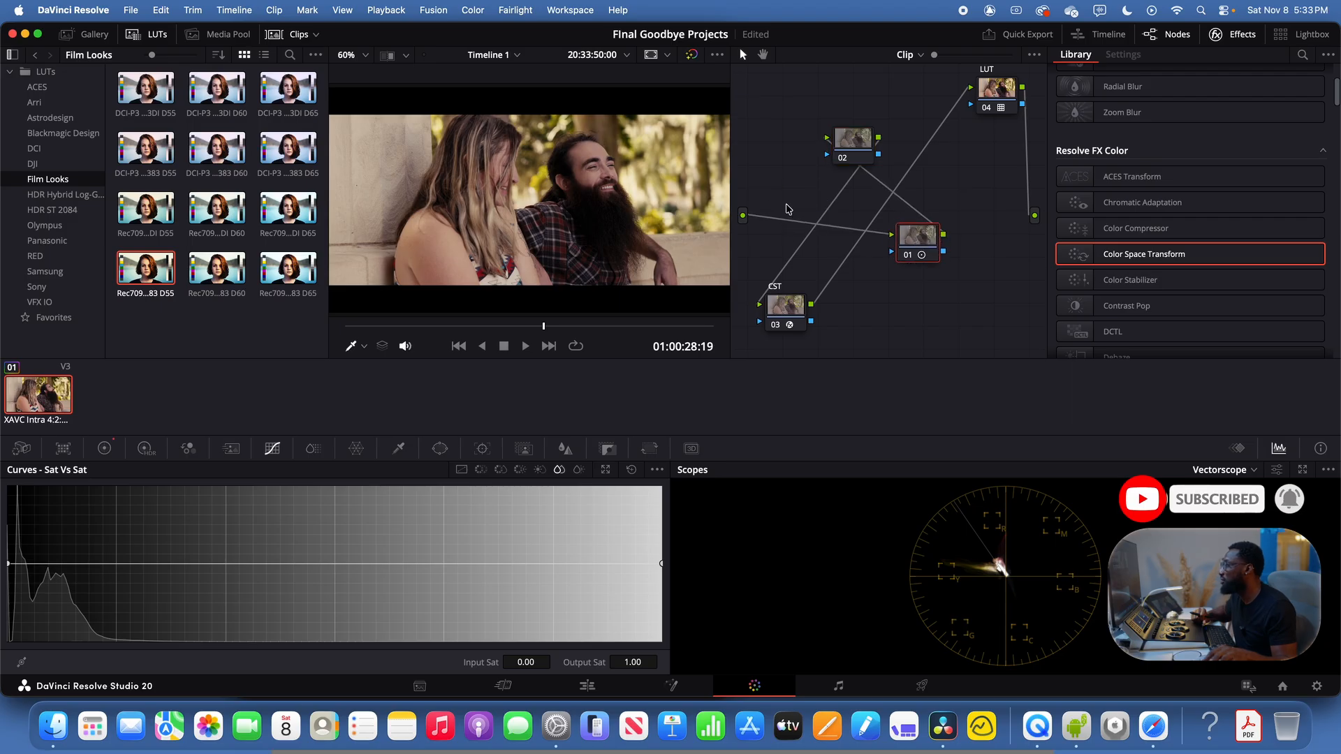
pyautogui.rightClick(863, 312)
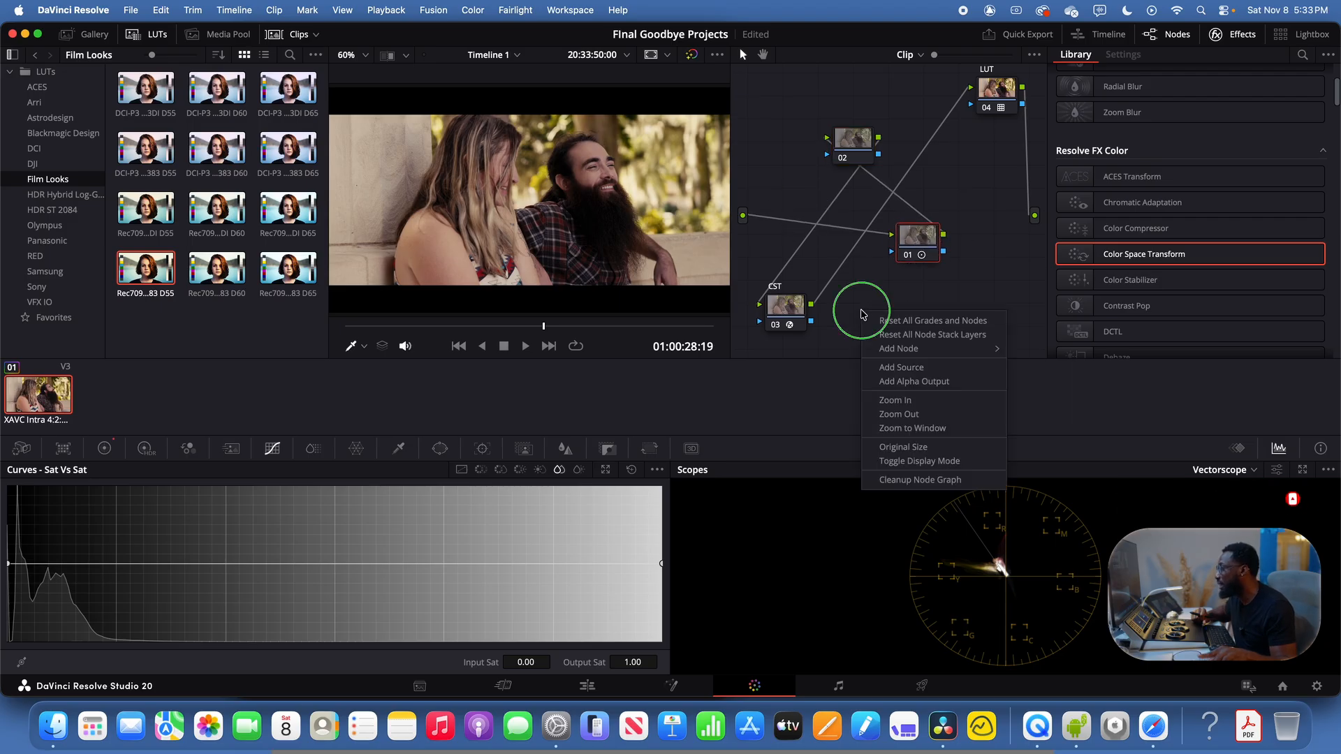
pyautogui.click(898, 485)
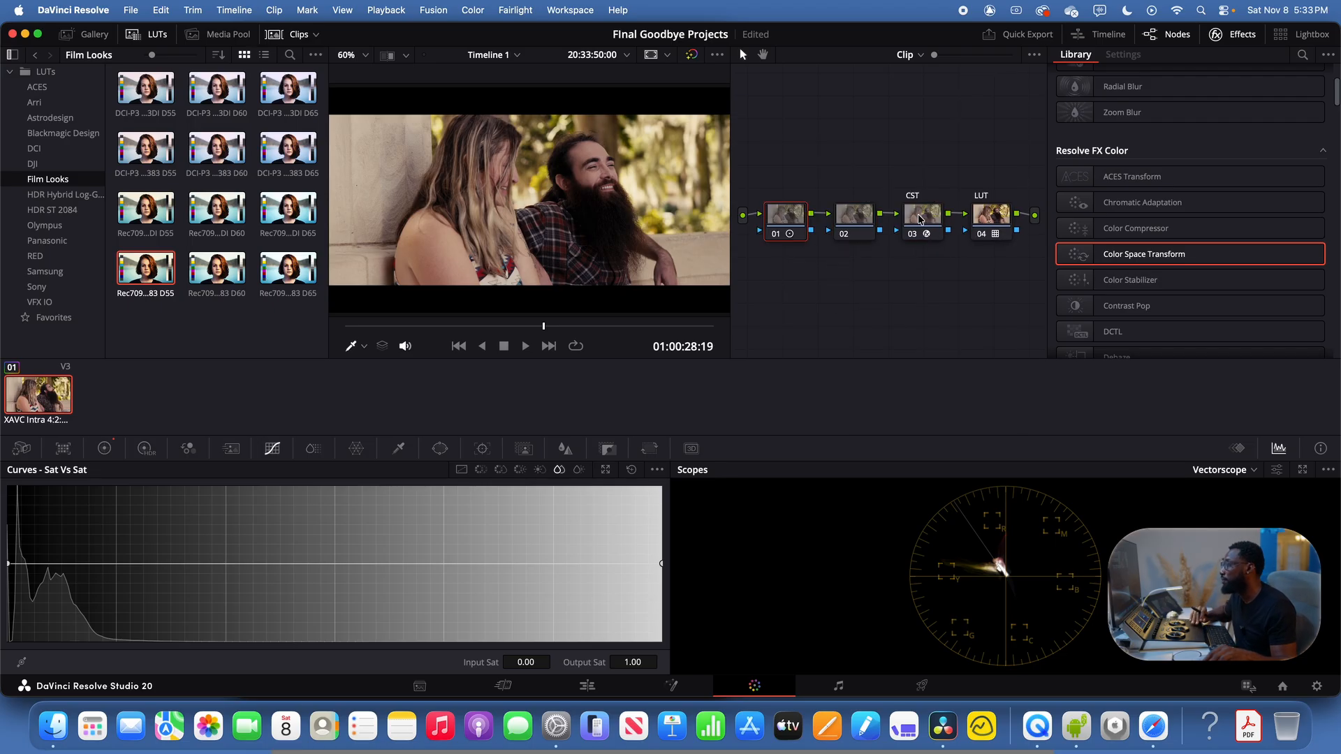
# Label node 01 as PRI
pyautogui.rightClick(785, 211)
pyautogui.click(799, 242)
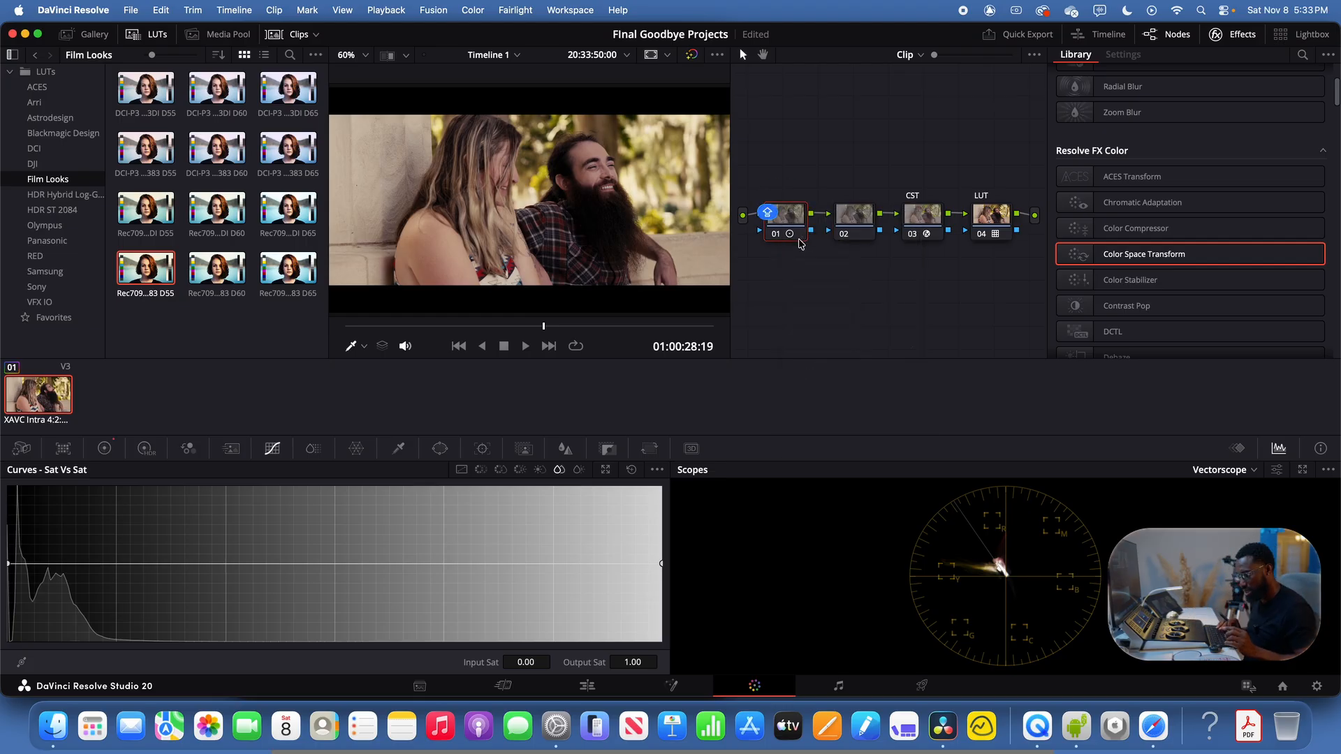
pyautogui.write('PRI')
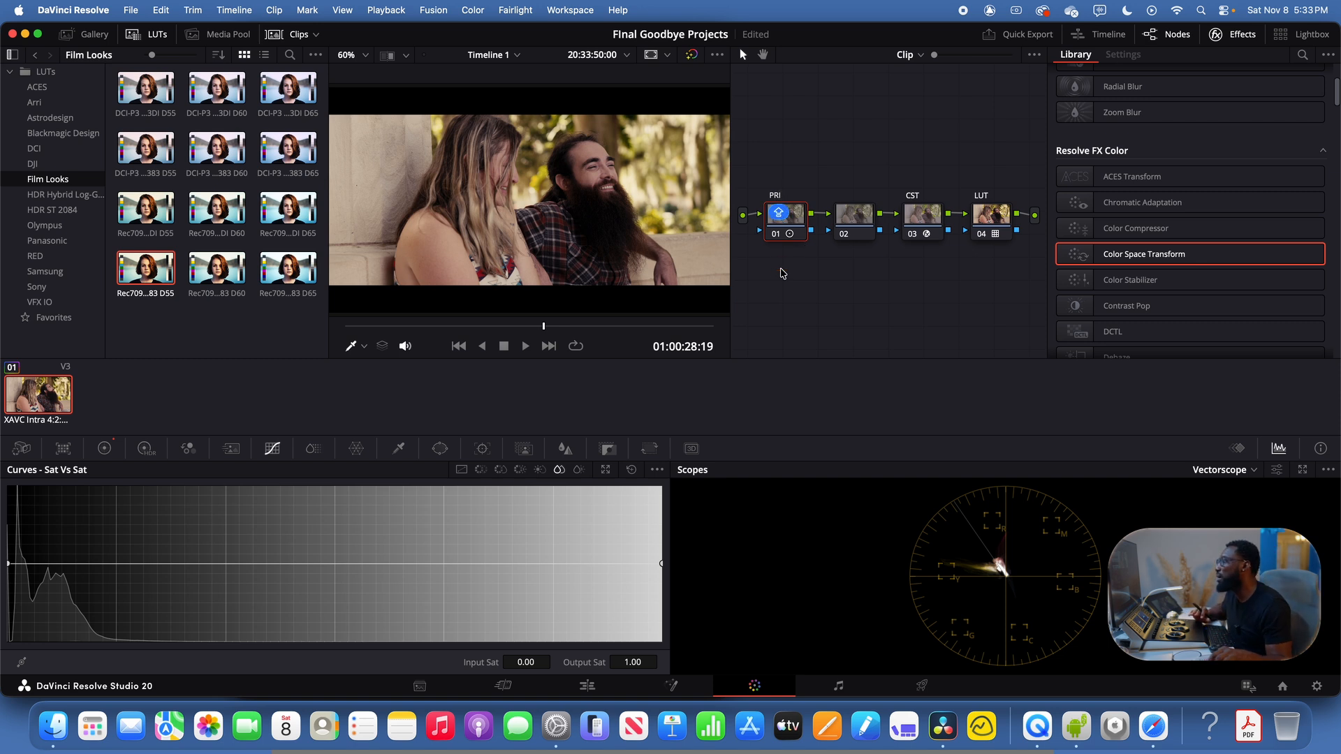
pyautogui.press('Return')
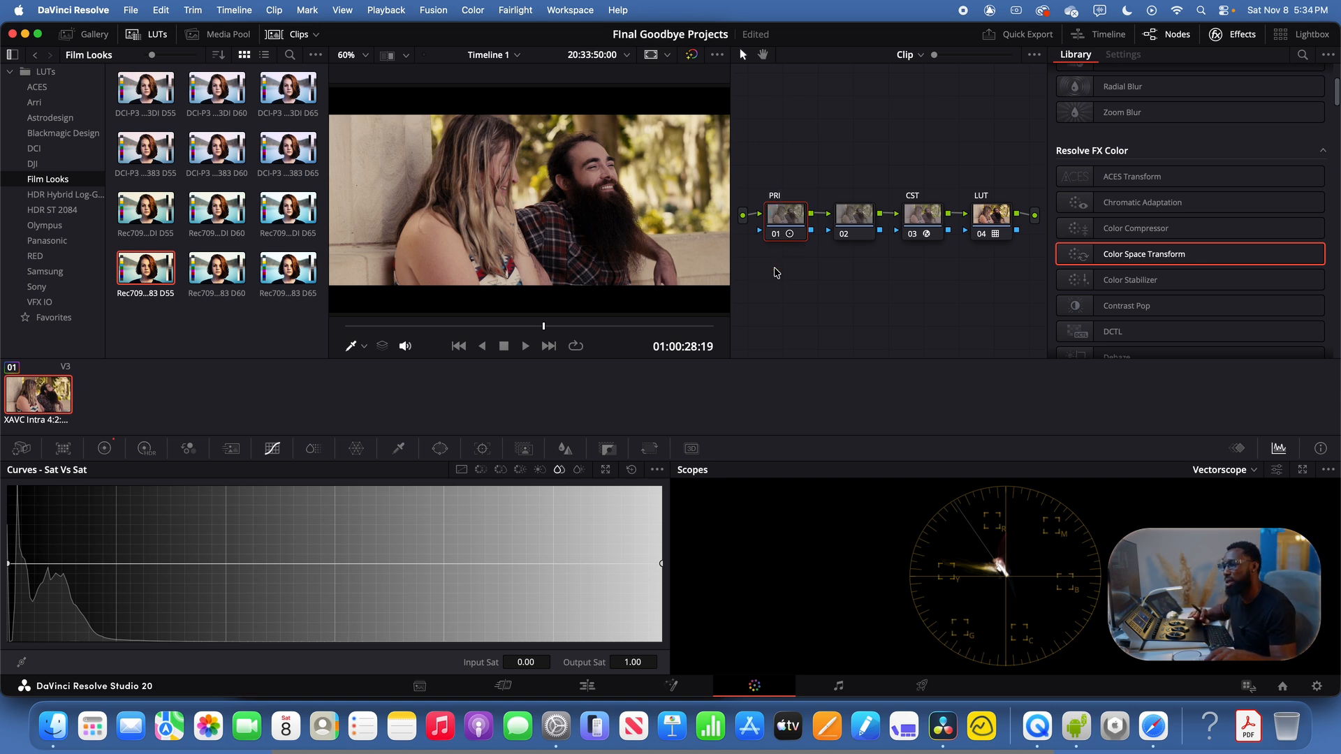
# Label node 02 as EXP
pyautogui.rightClick(847, 218)
pyautogui.click(864, 242)
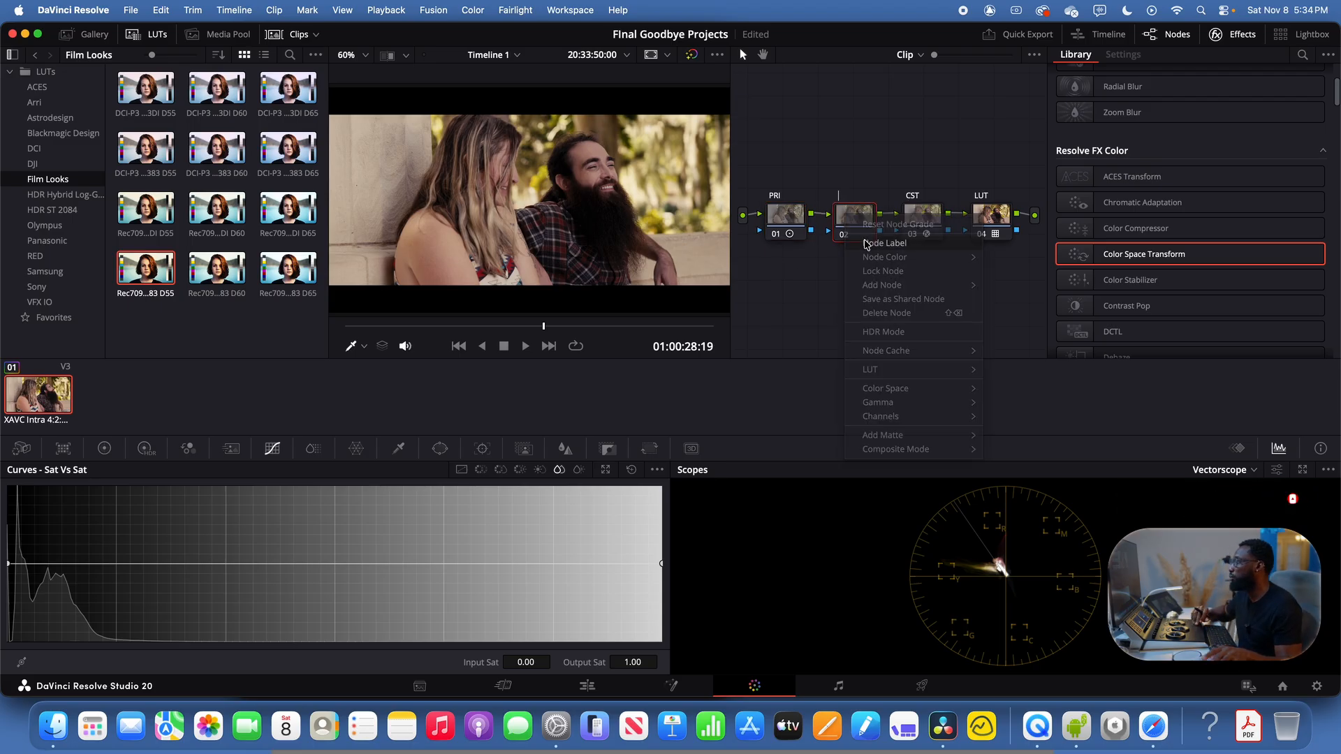
pyautogui.write('EX')
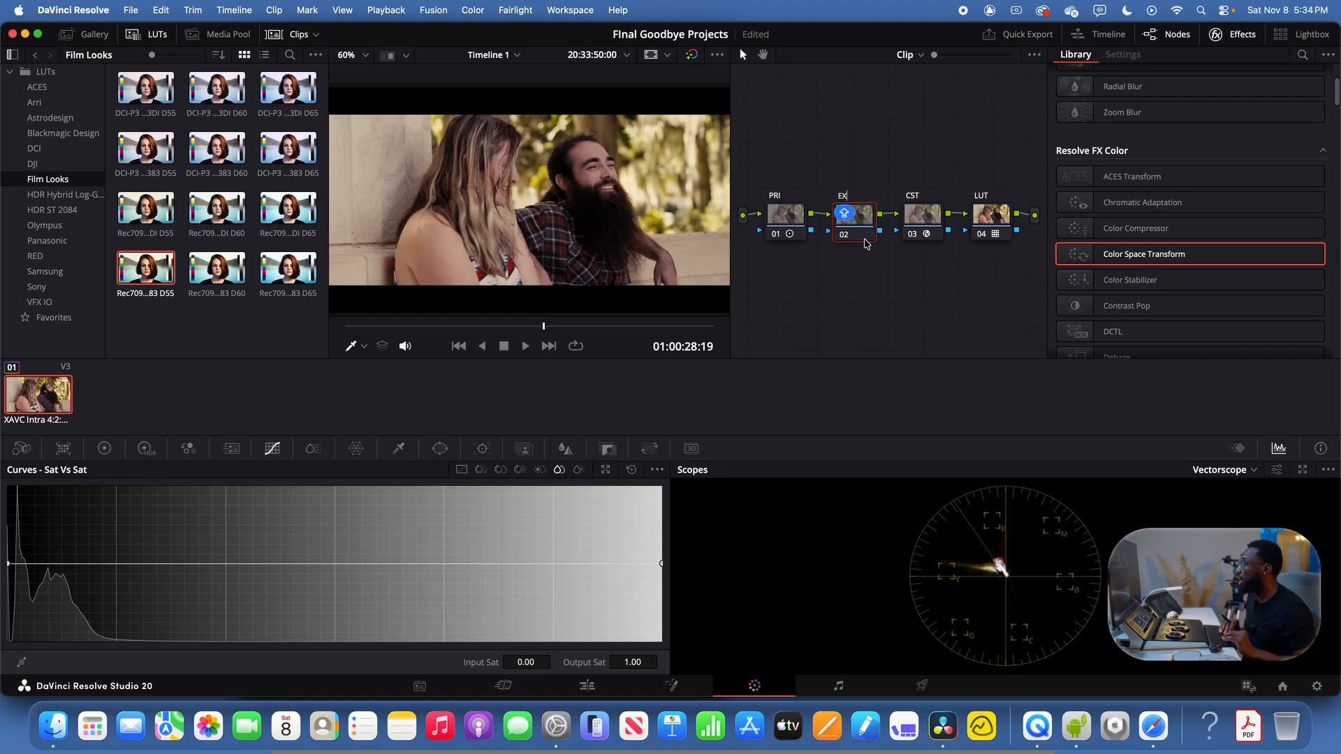
pyautogui.write('P')
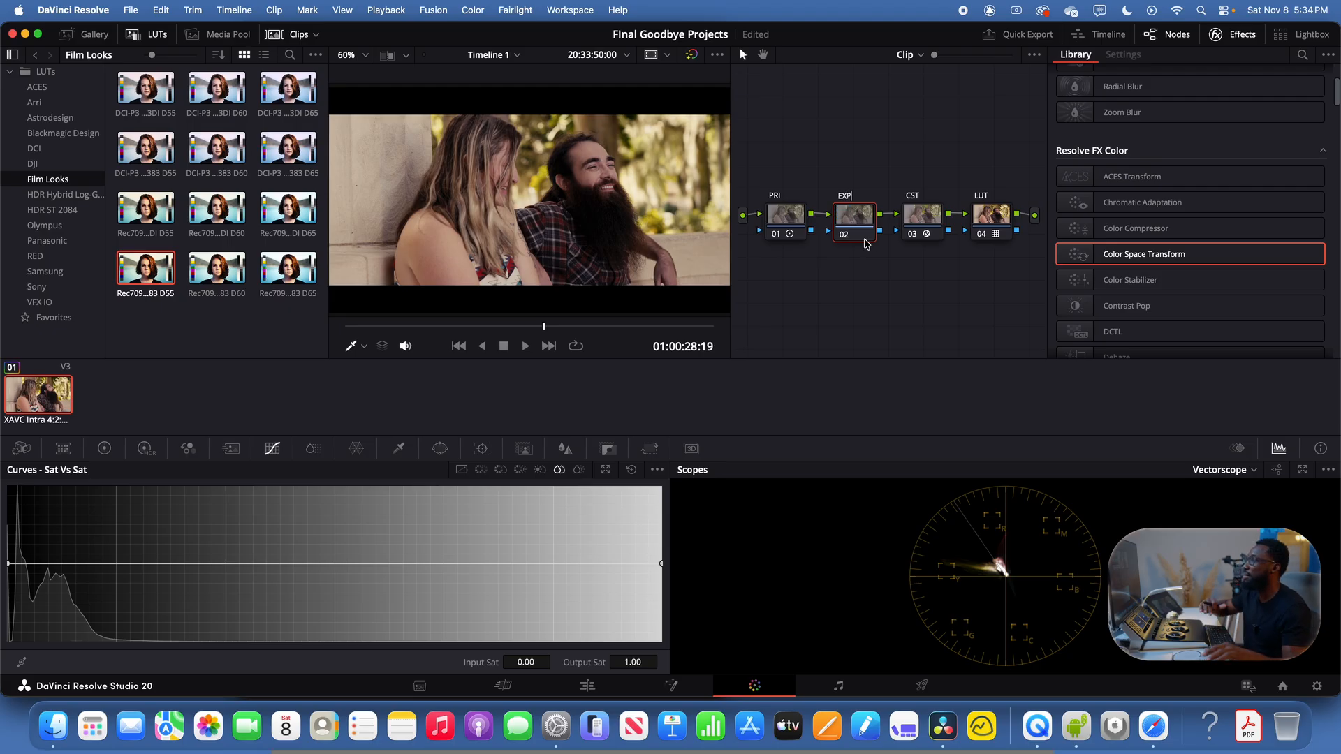
pyautogui.press('Return')
# View the clip's levels in the Waveform and Parade scopes and switch the scope back to Vectorscope
pyautogui.click(1224, 469)
pyautogui.click(1218, 508)
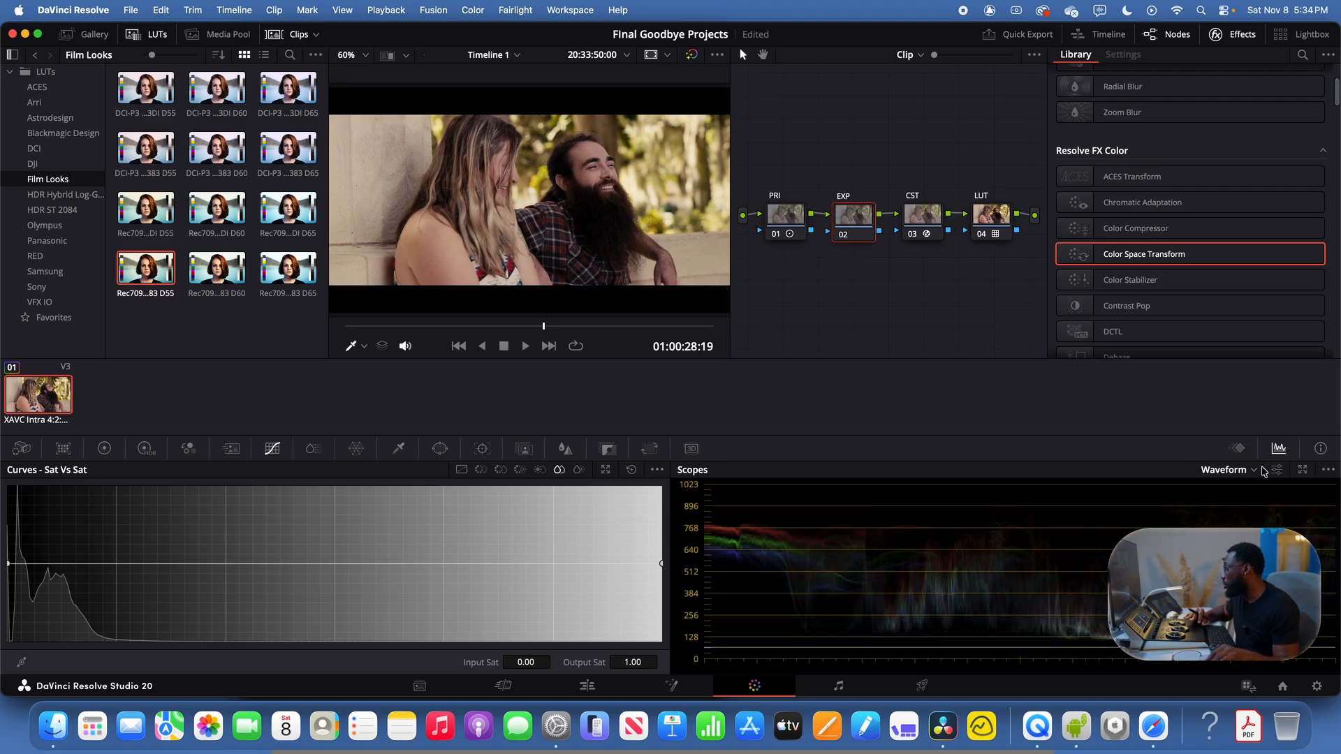
pyautogui.click(1256, 472)
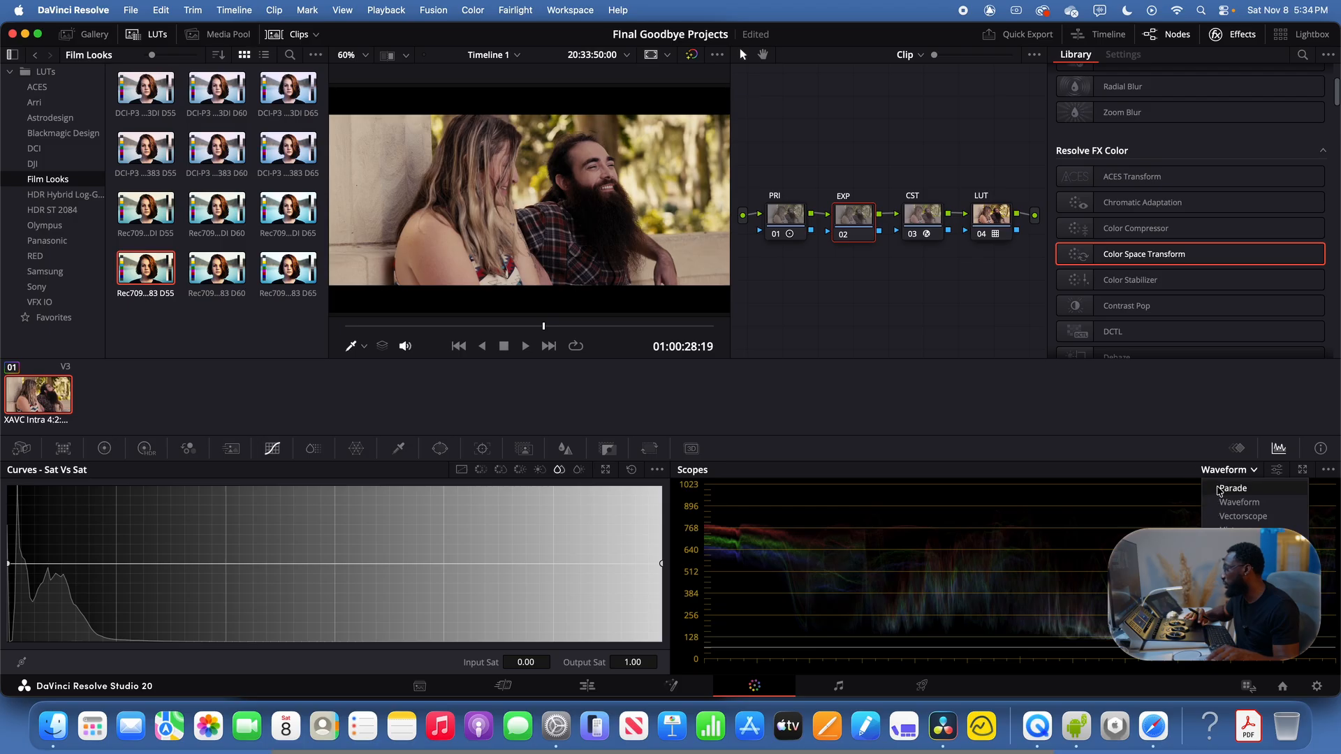
pyautogui.click(1219, 491)
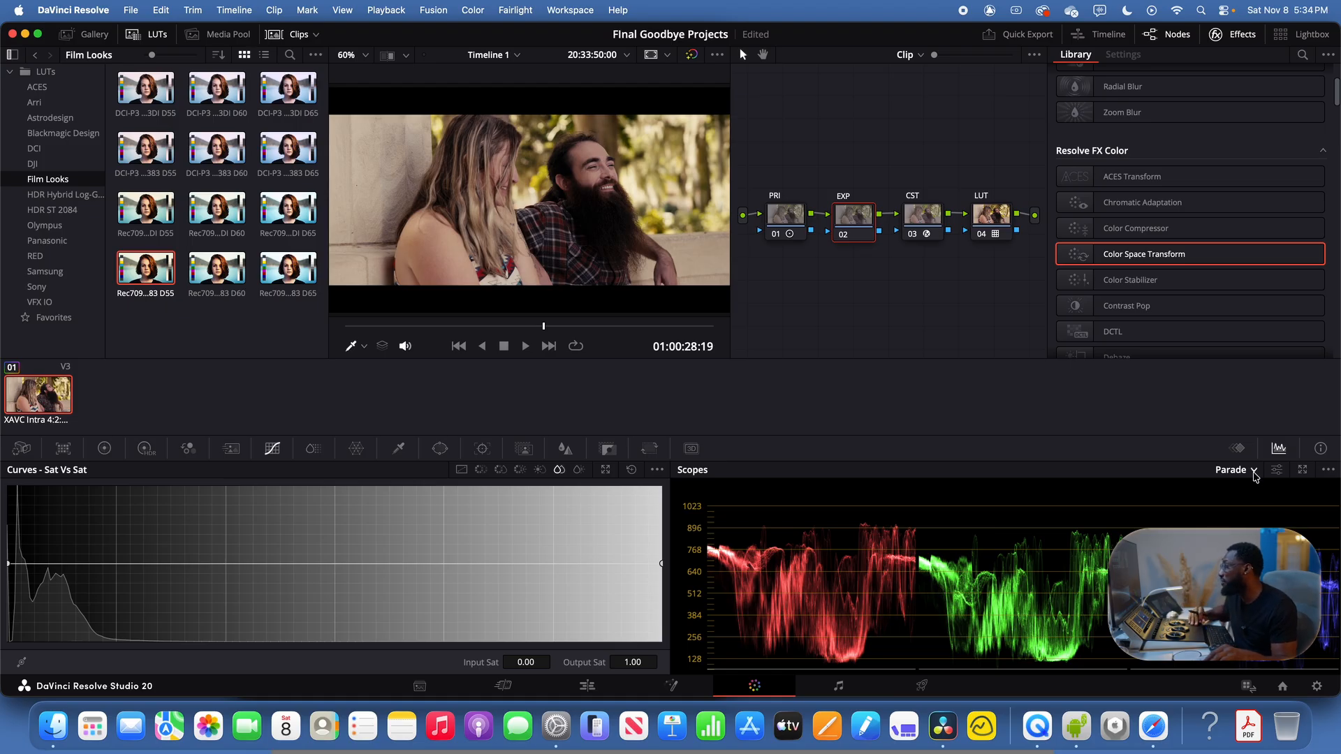
pyautogui.click(1248, 470)
pyautogui.click(1255, 503)
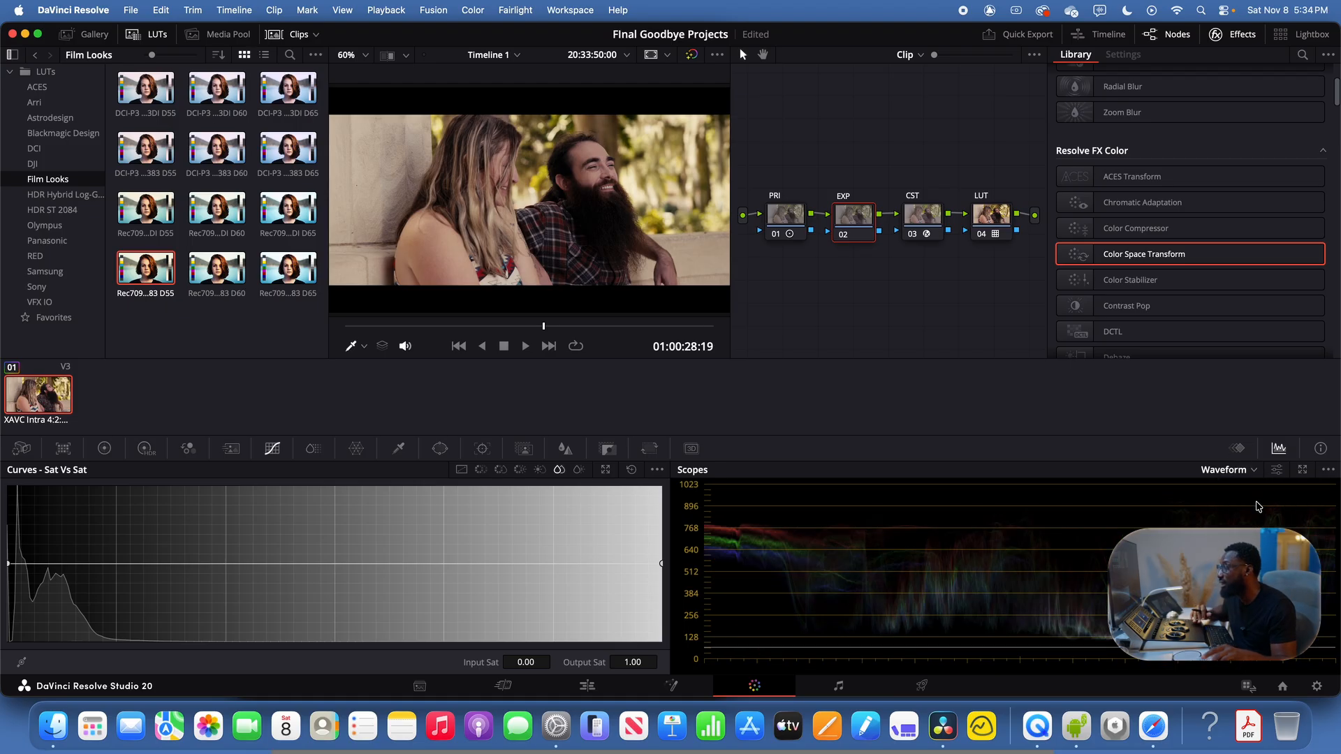
pyautogui.click(1247, 470)
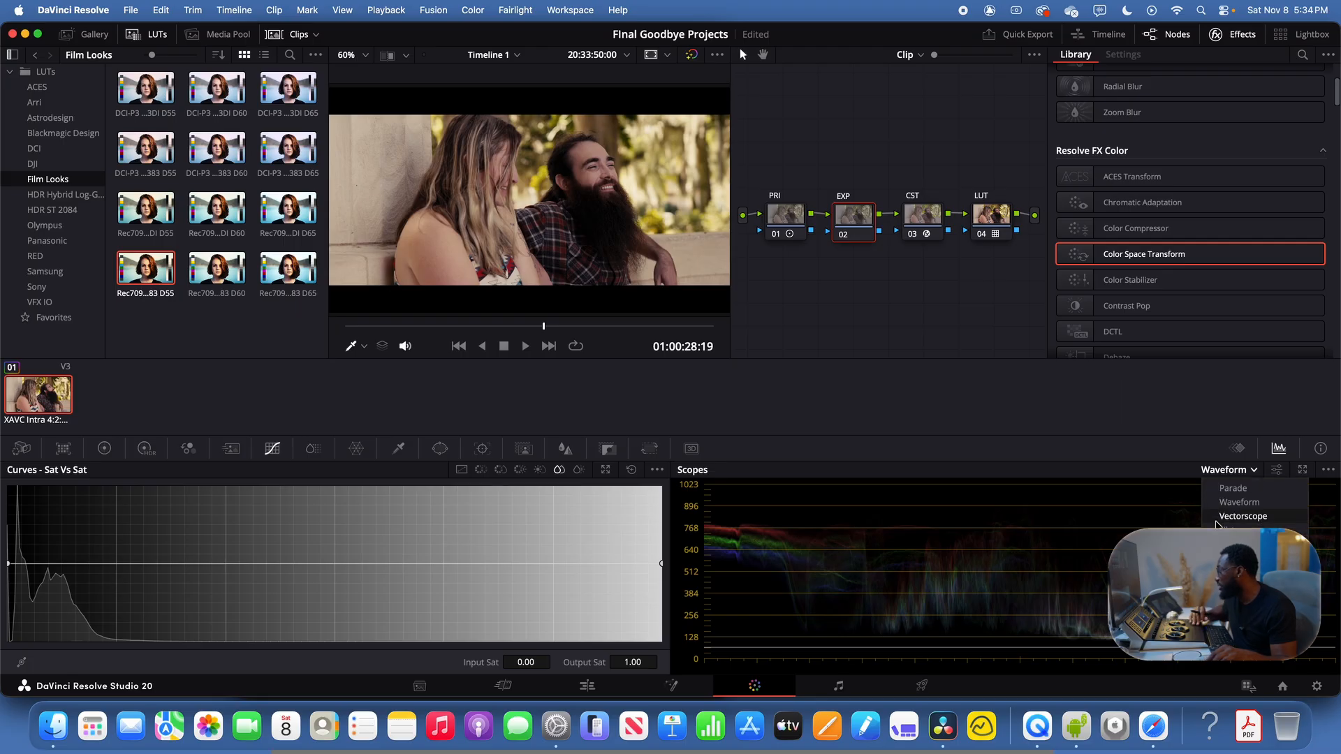
pyautogui.click(1242, 517)
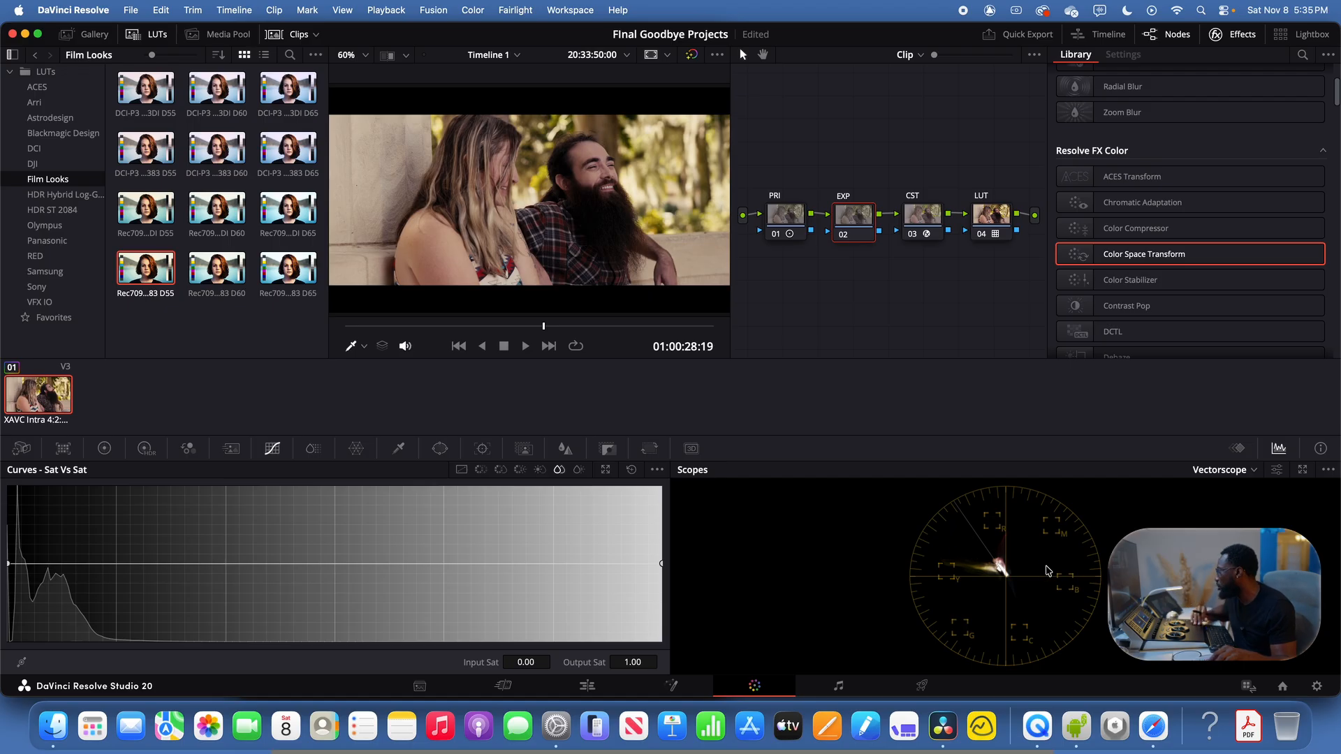
# Turn the vectorscope's skin tone indicator off and back on to compare the display
pyautogui.click(1277, 470)
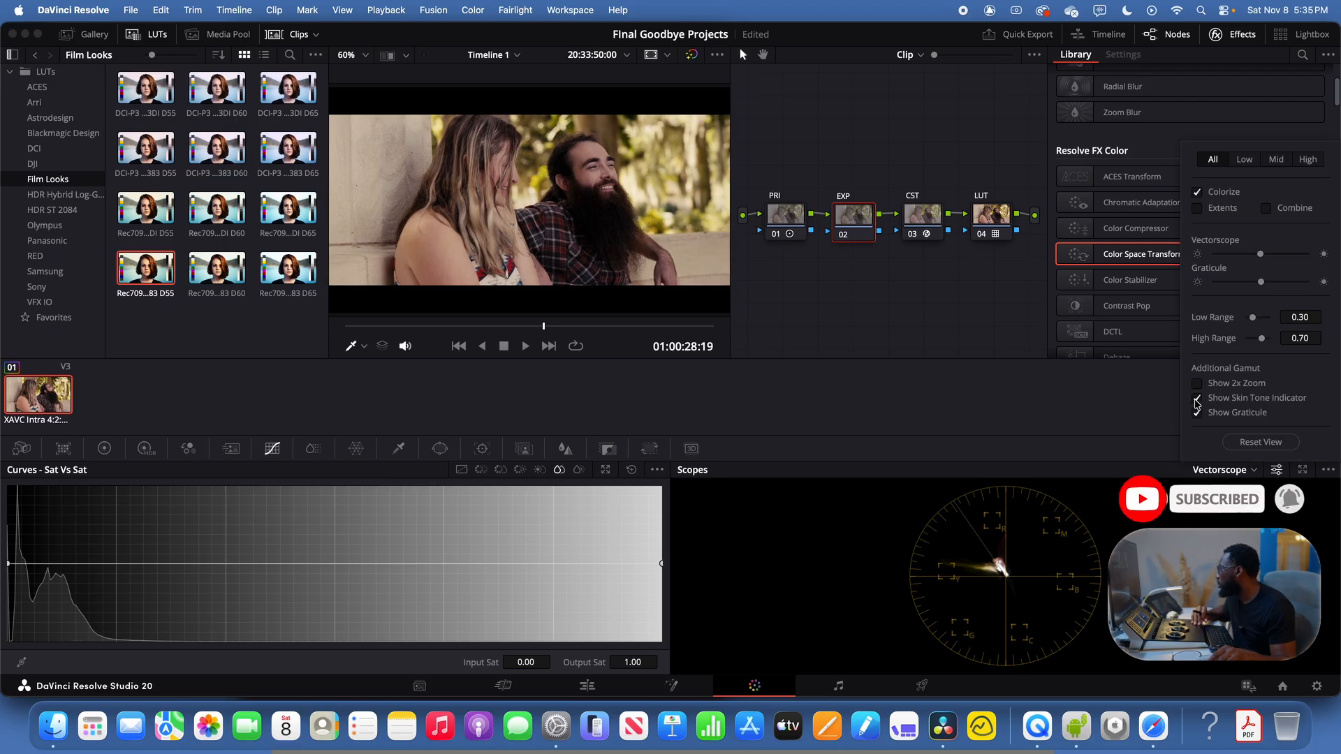
pyautogui.click(1196, 400)
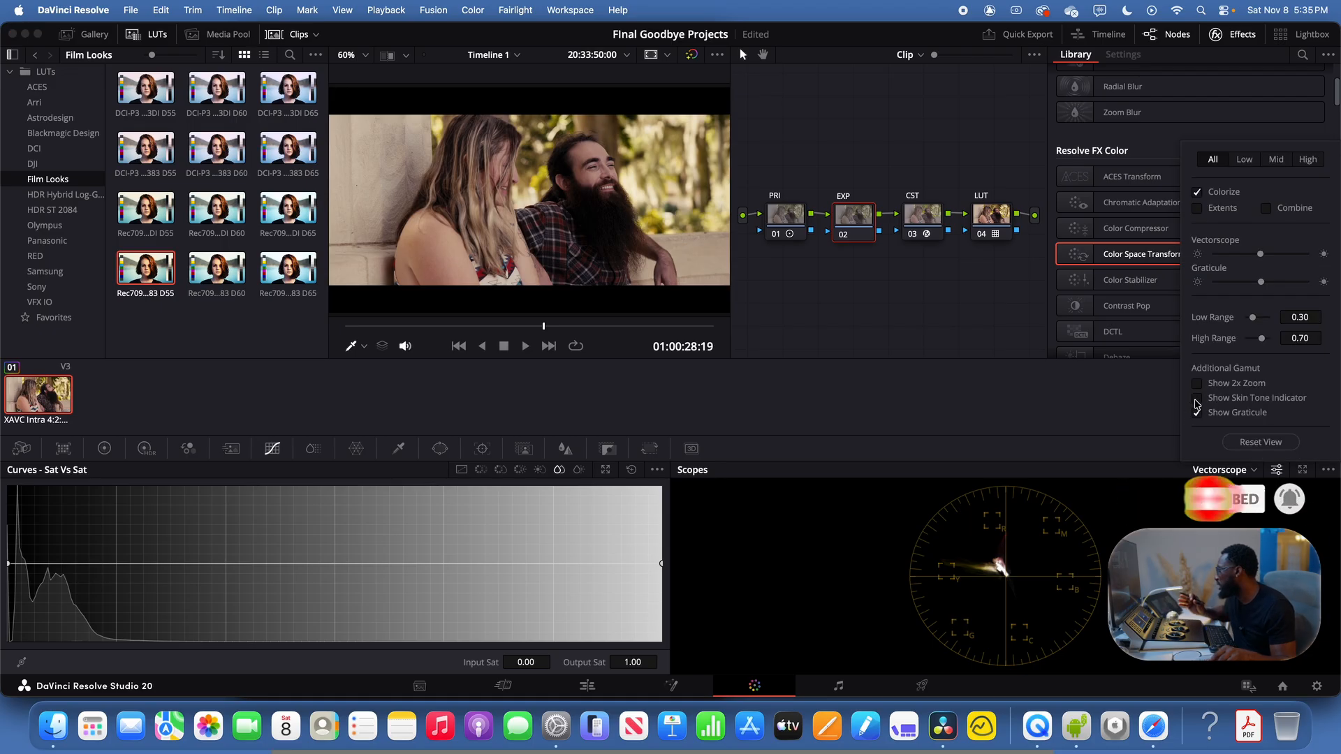
pyautogui.click(1197, 400)
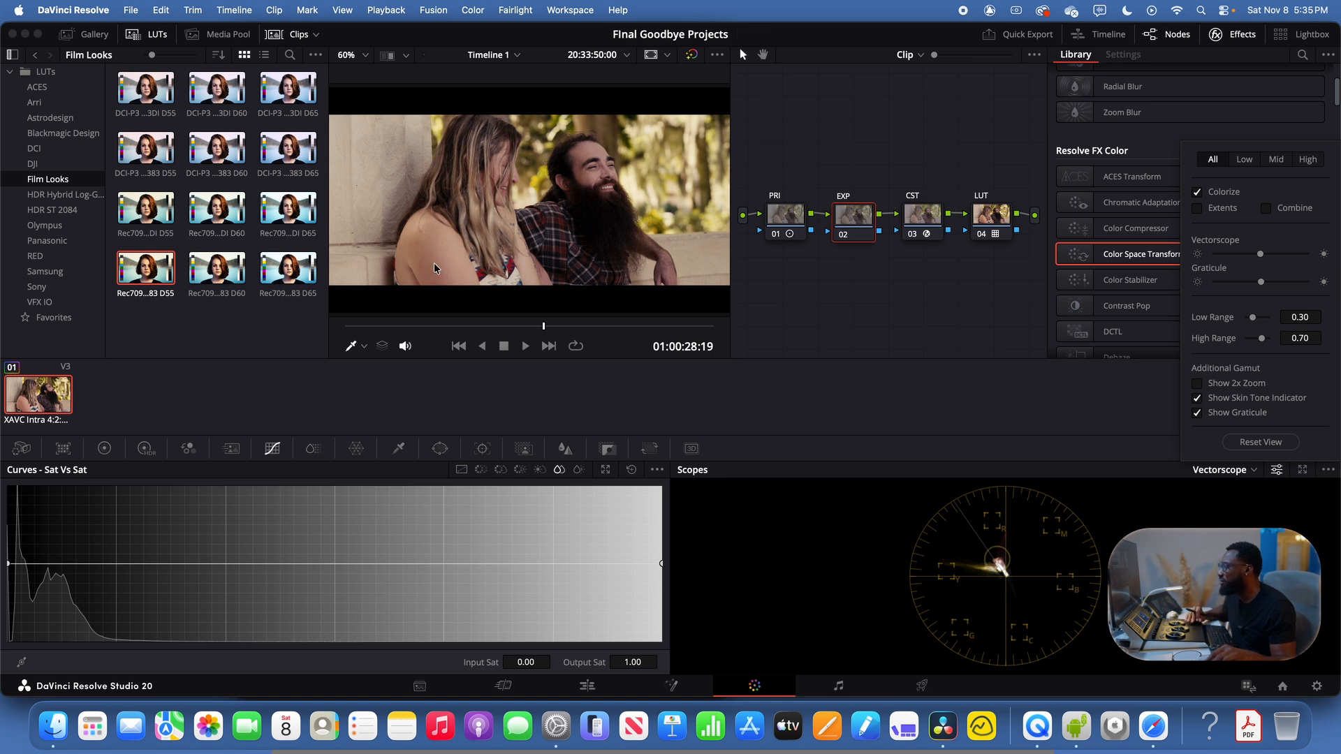
# Add a circular window to the EXP node, place it over the man's forehead and shrink it to a size of about 17.6
pyautogui.click(363, 347)
pyautogui.click(373, 388)
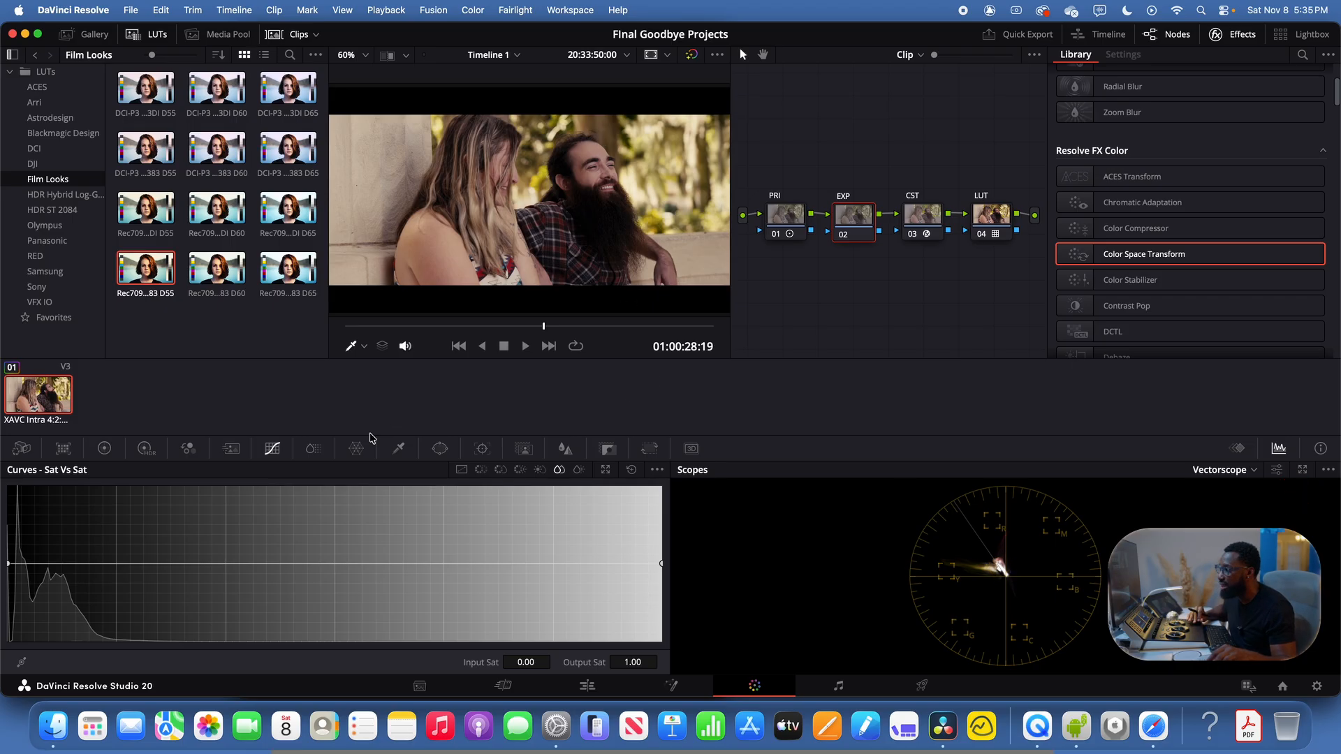
pyautogui.click(441, 452)
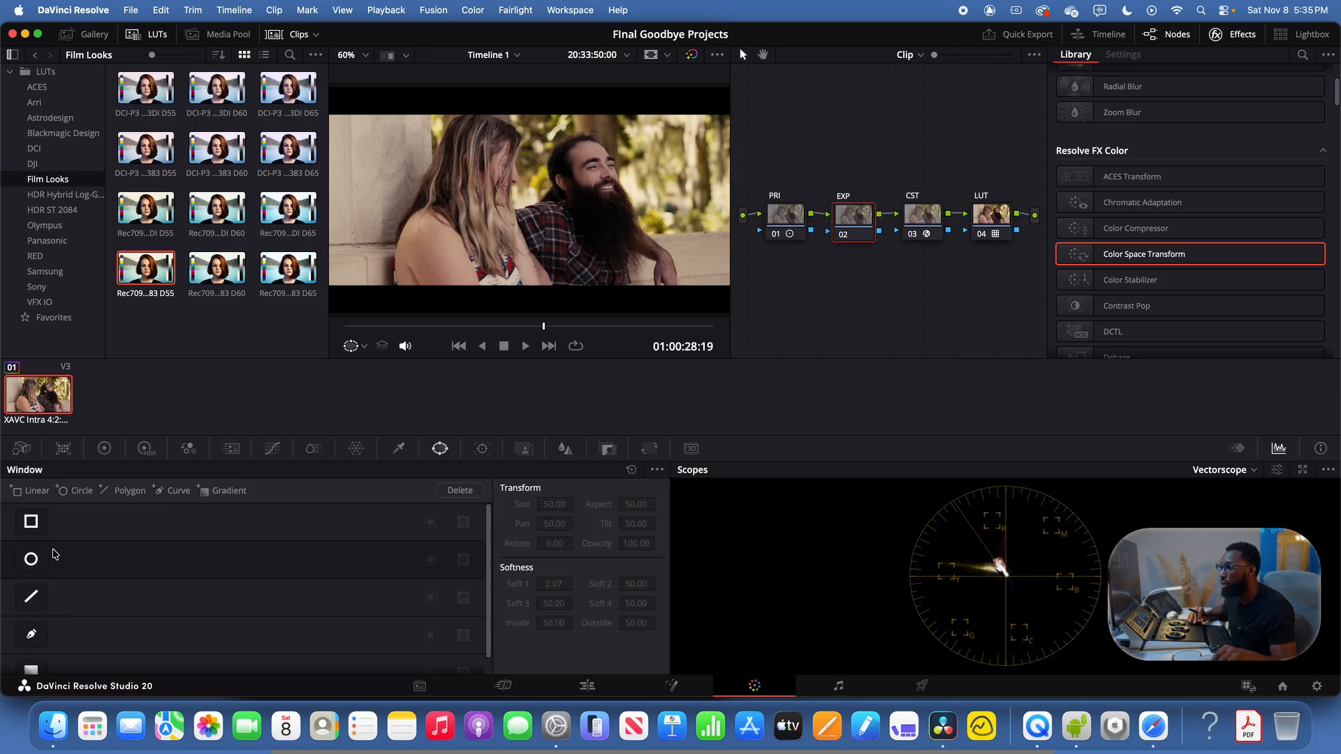
pyautogui.click(30, 561)
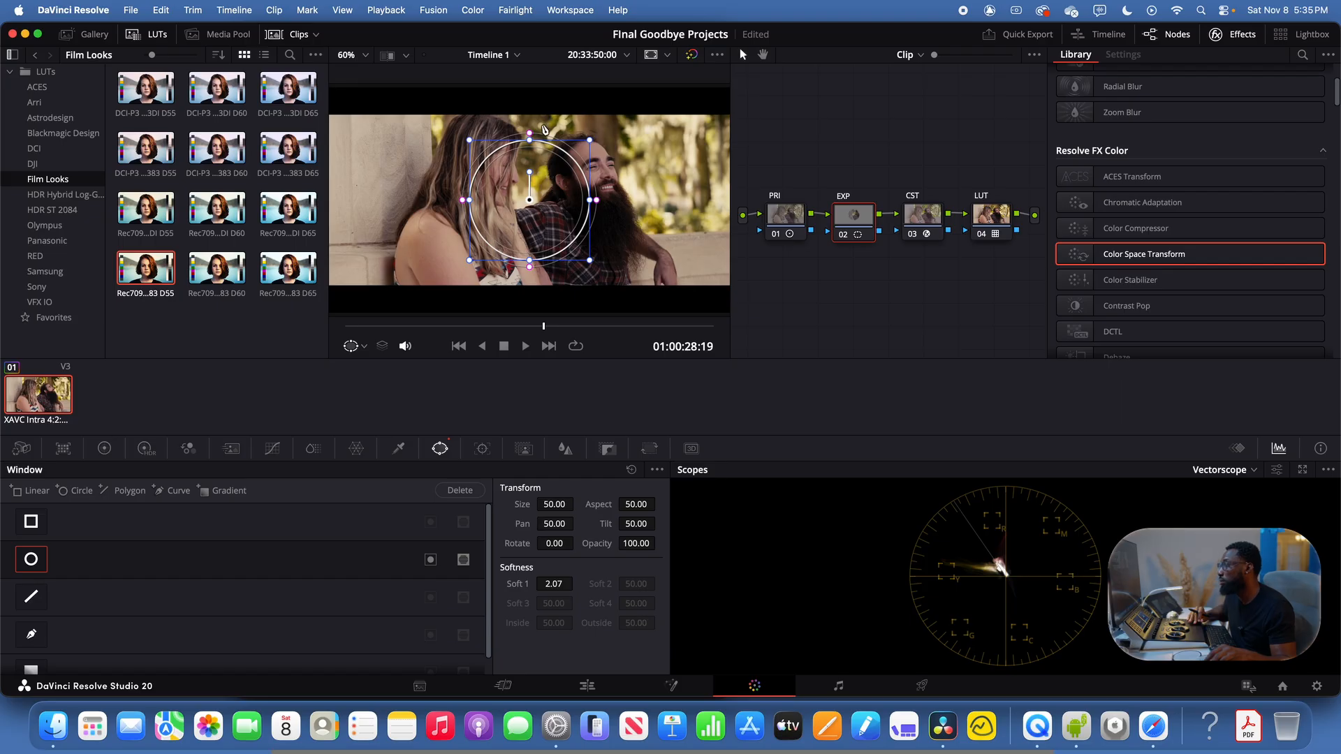
pyautogui.moveTo(529, 189); pyautogui.dragTo(597, 149)
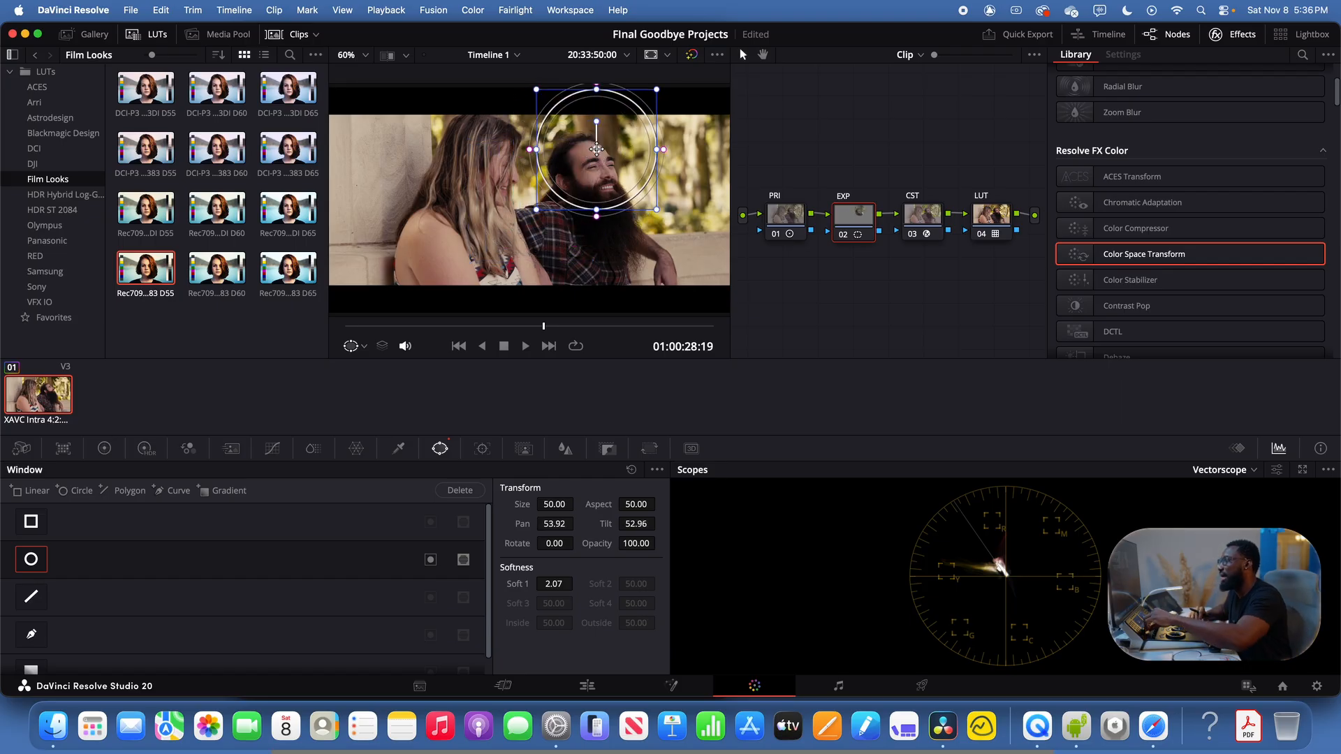
pyautogui.scroll(-5, 597, 150)
pyautogui.scroll(-5, 596, 150)
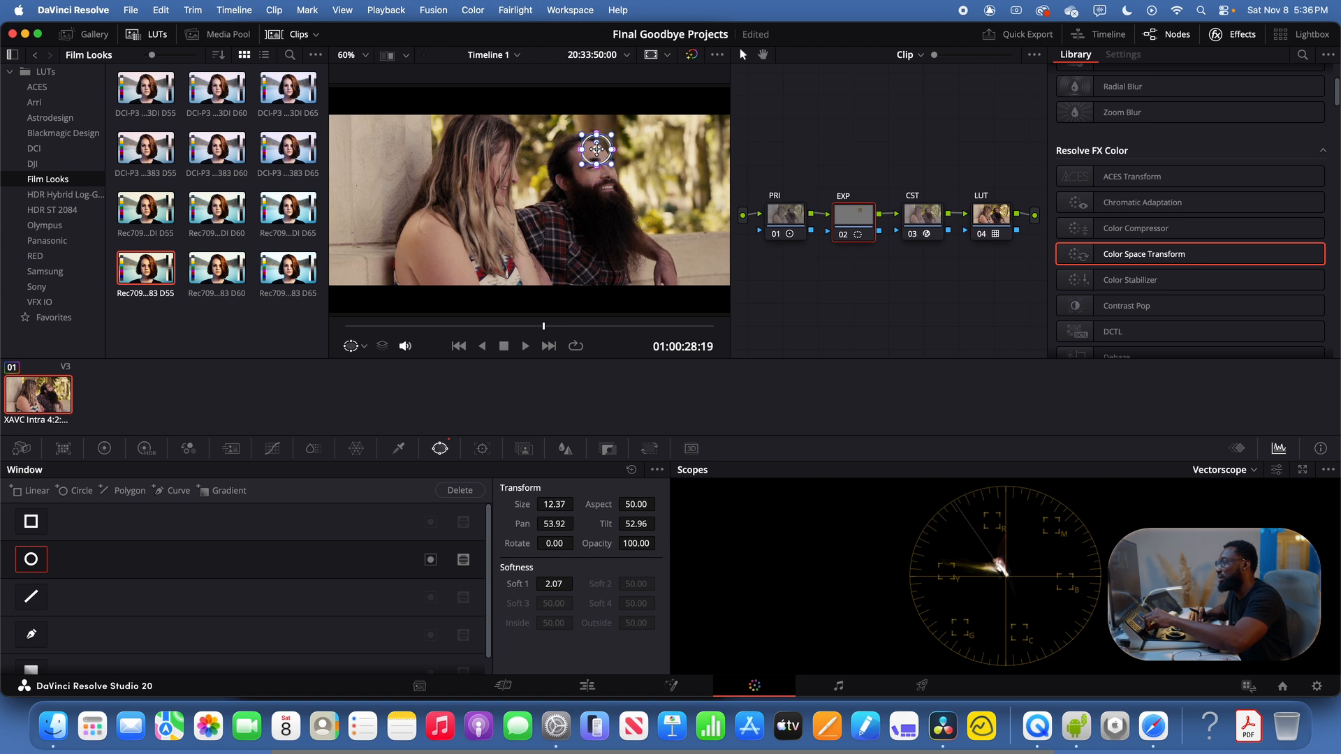
pyautogui.scroll(3, 596, 150)
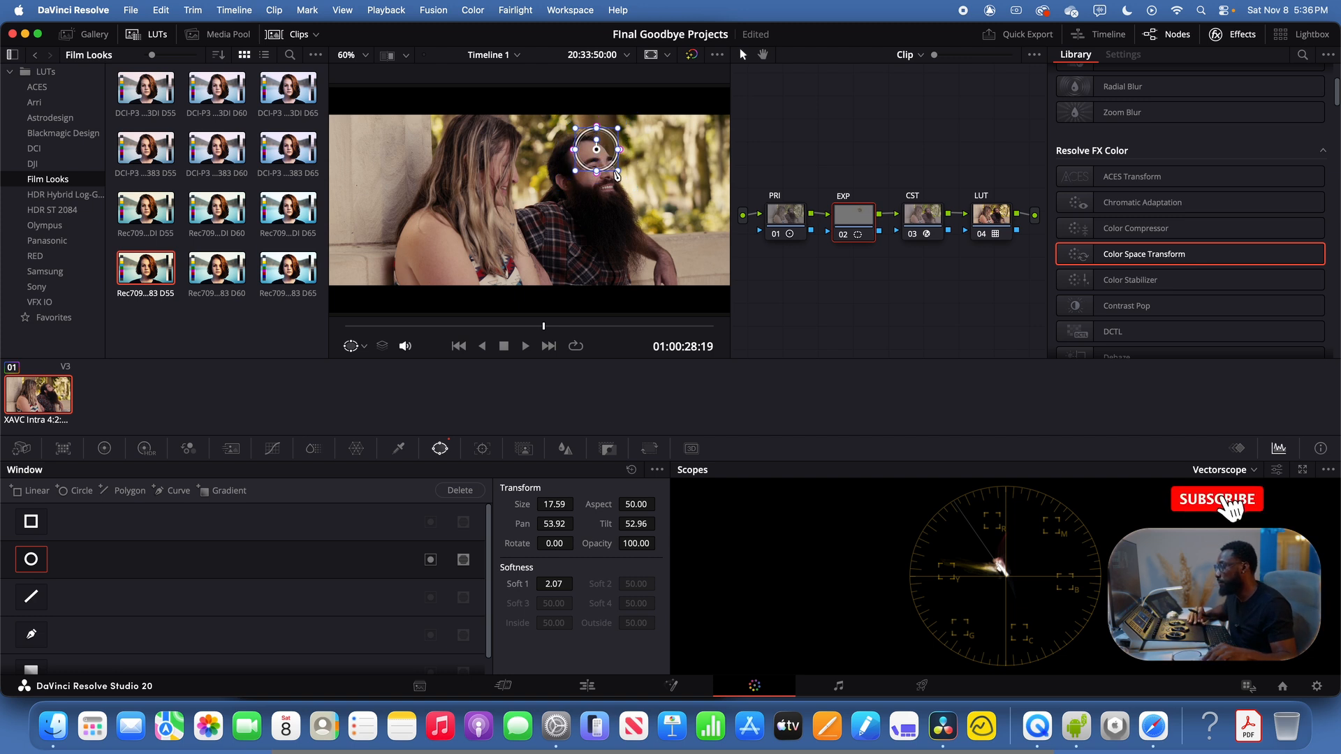
# Reposition the circular window on the man's forehead, check it in highlight view and widen its aspect to about 60.5
pyautogui.moveTo(617, 171); pyautogui.dragTo(589, 156)
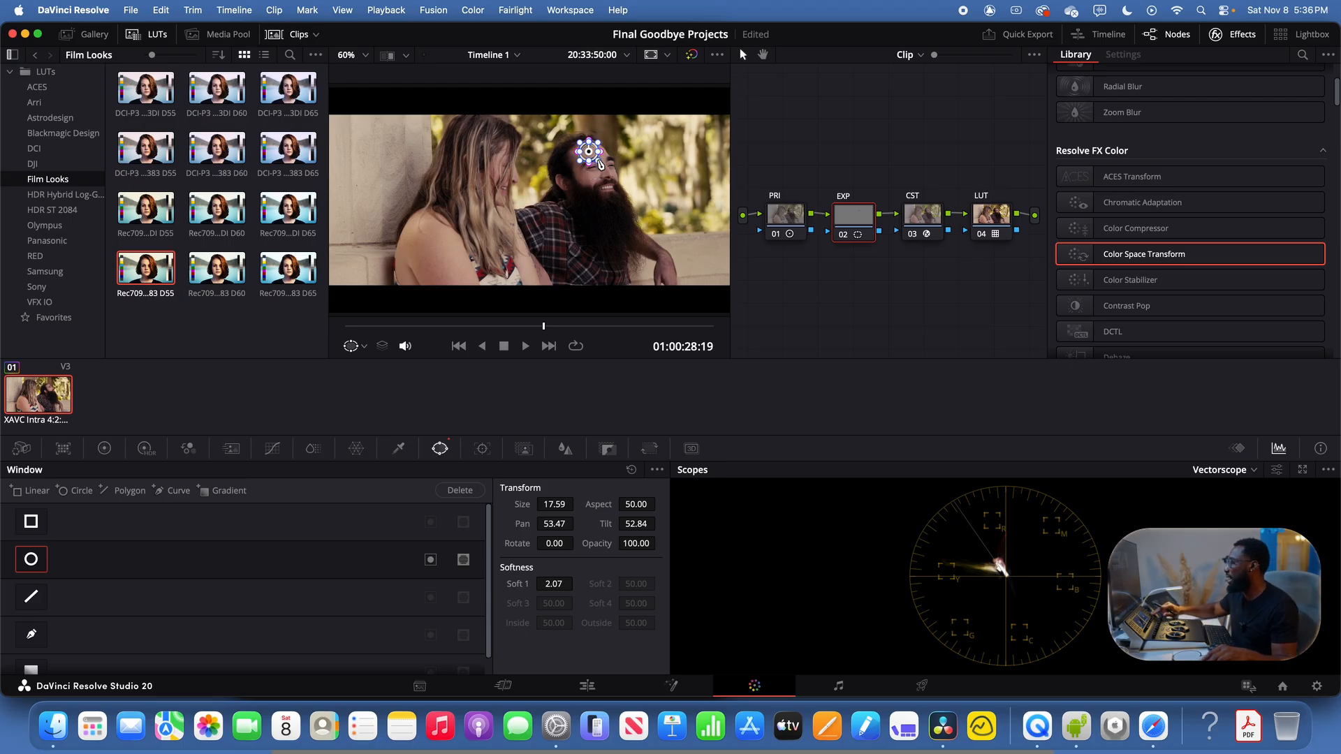
pyautogui.hotkey('shift', 'h')
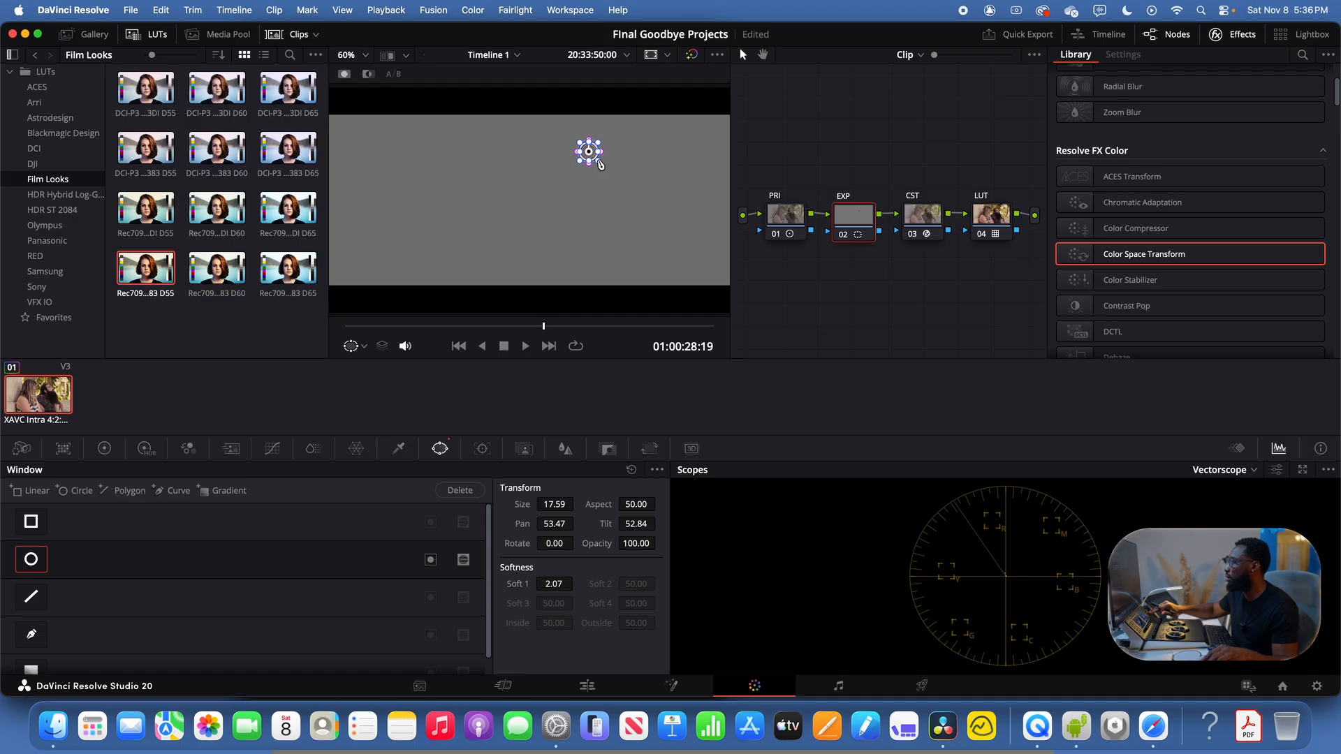
pyautogui.hotkey('shift', 'h')
pyautogui.hotkey('shift', 'h')
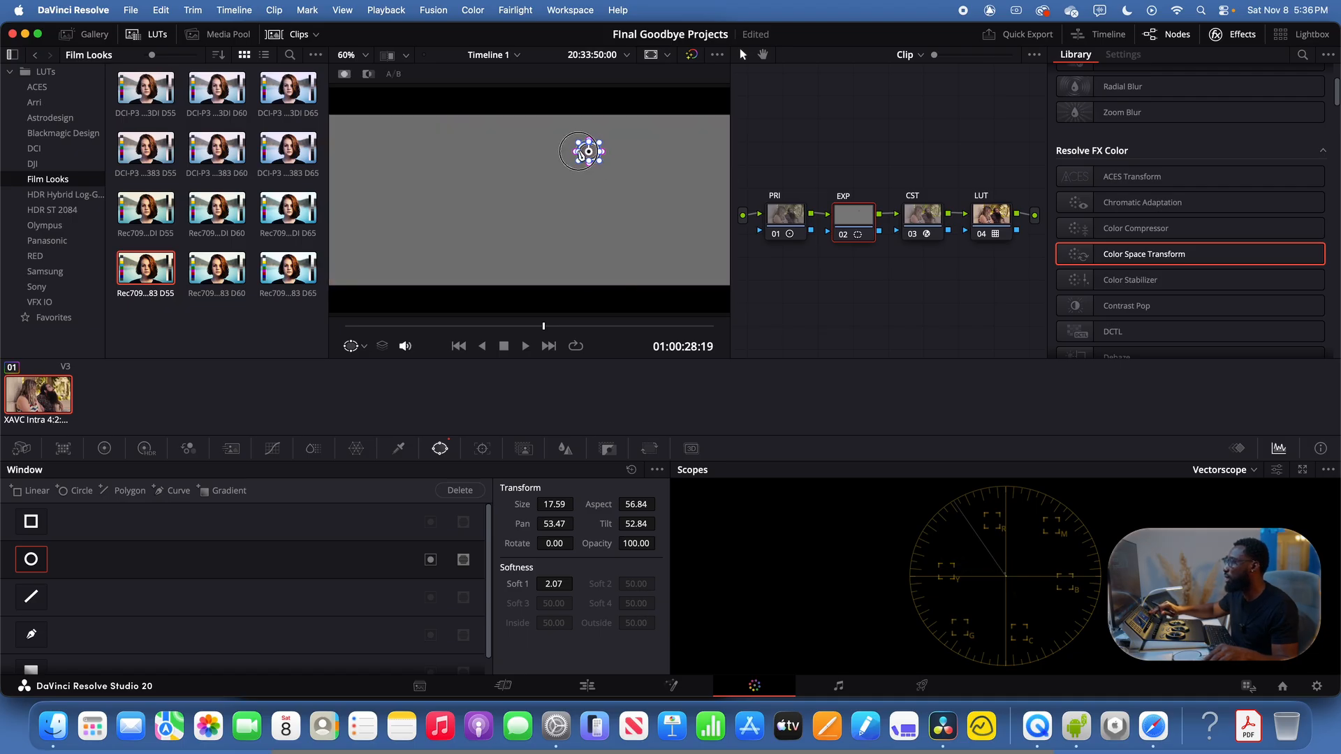
pyautogui.moveTo(579, 150); pyautogui.dragTo(581, 154)
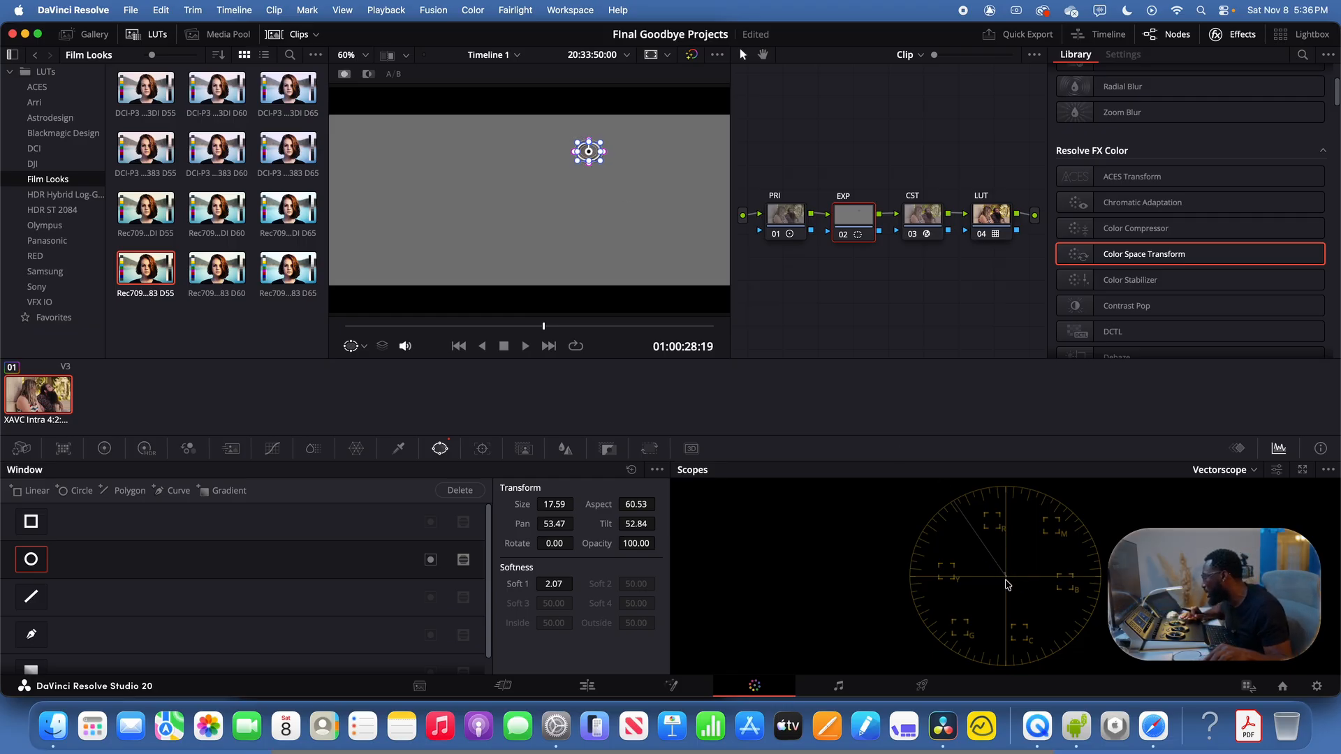
# Magnify the vectorscope 2x and shift the EXP node's offset to red 25.17 and green 26.96, leaving highlight view at the end
pyautogui.click(1277, 469)
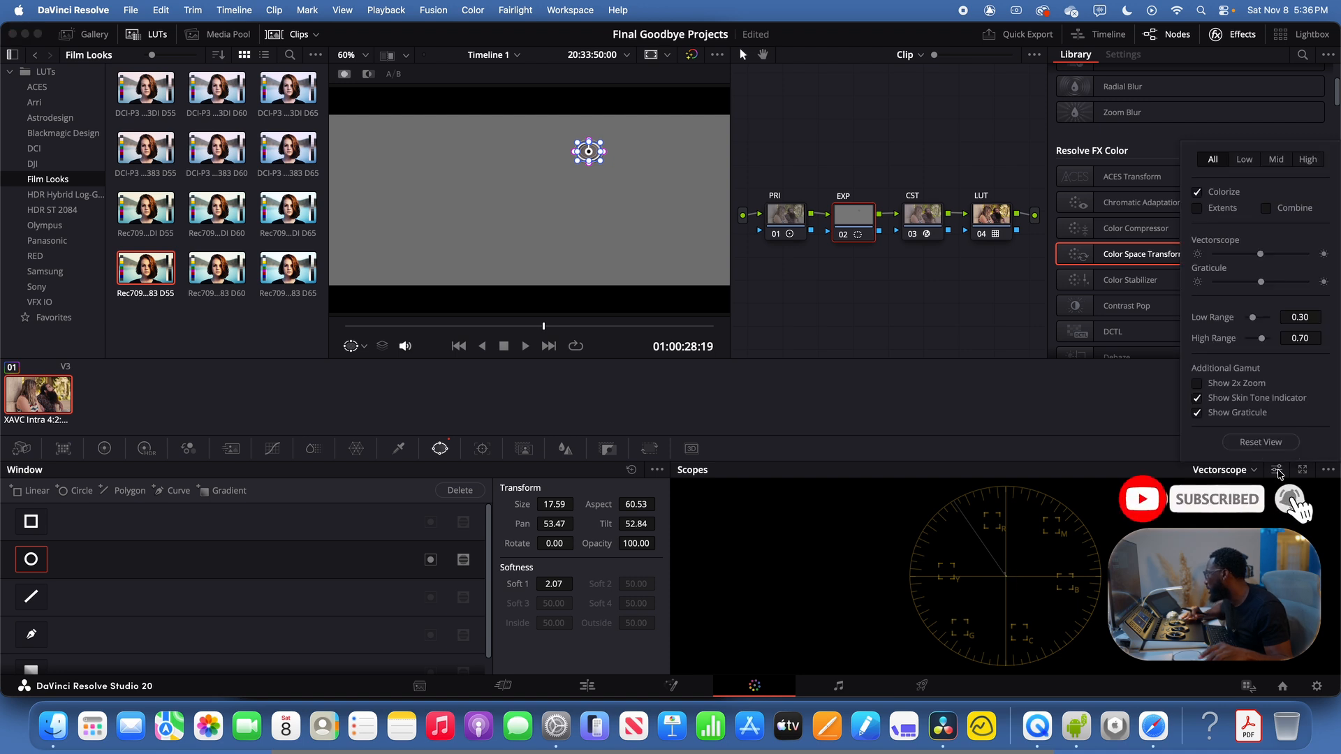
pyautogui.click(1197, 384)
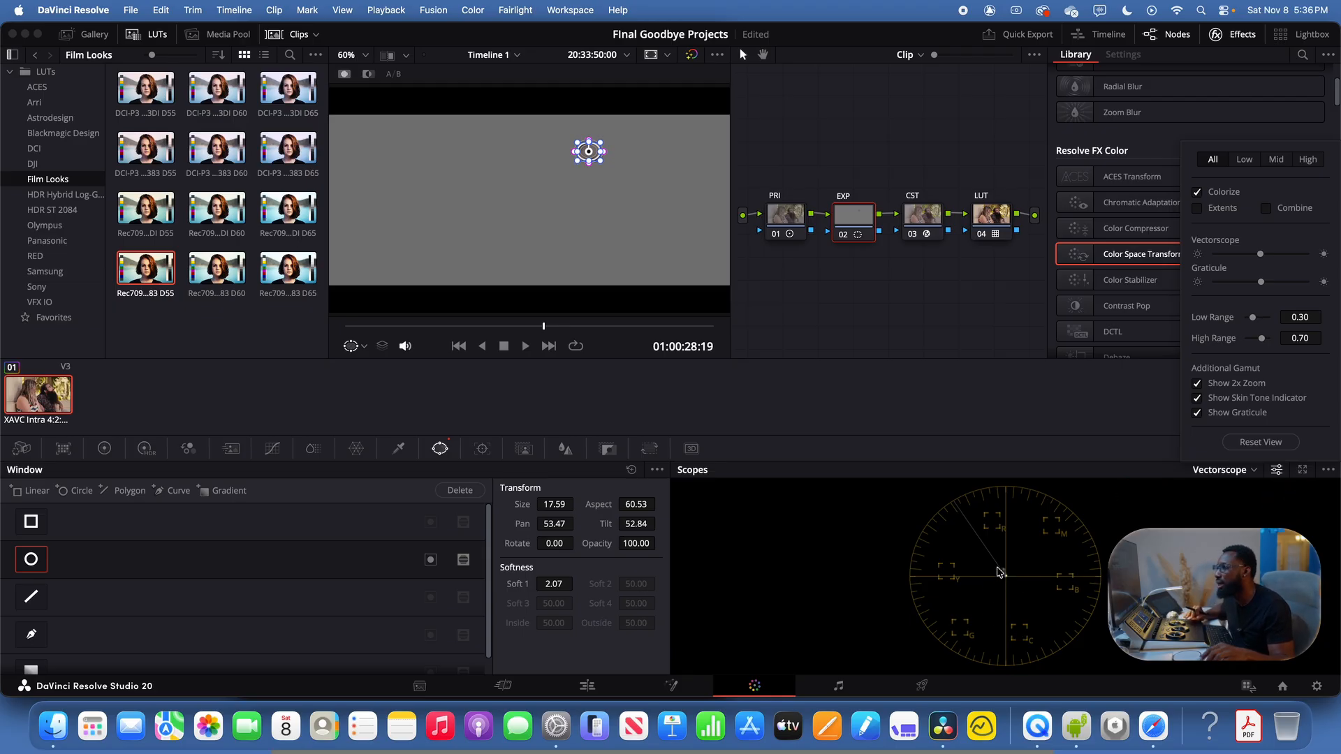
pyautogui.click(104, 449)
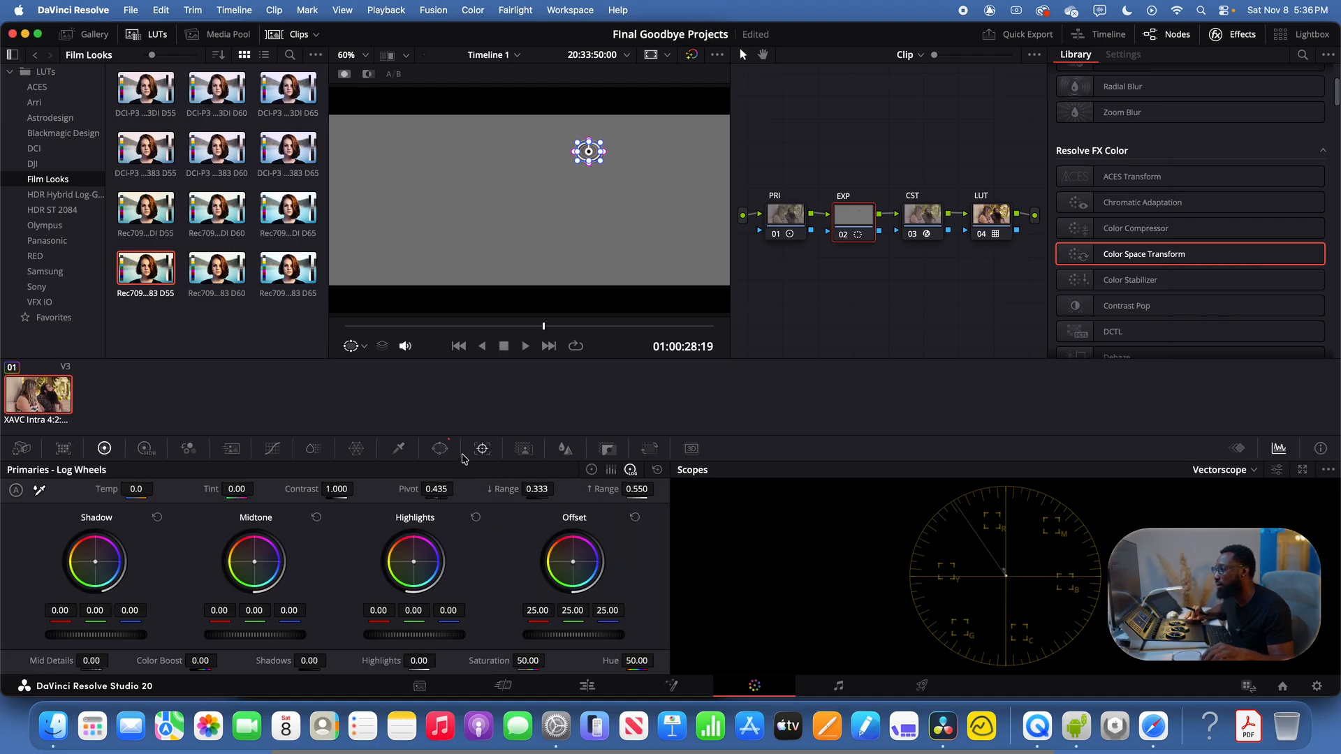
pyautogui.click(440, 448)
pyautogui.click(440, 450)
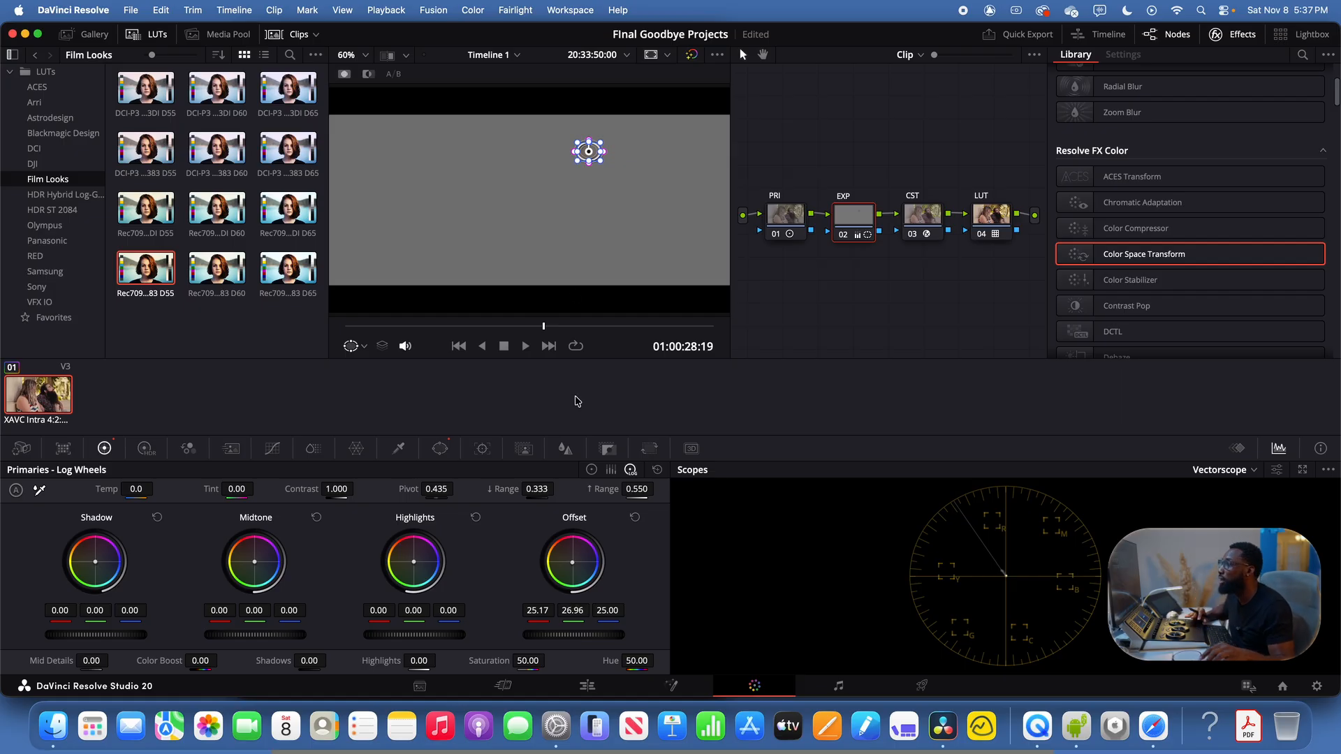
pyautogui.hotkey('shift', 'h')
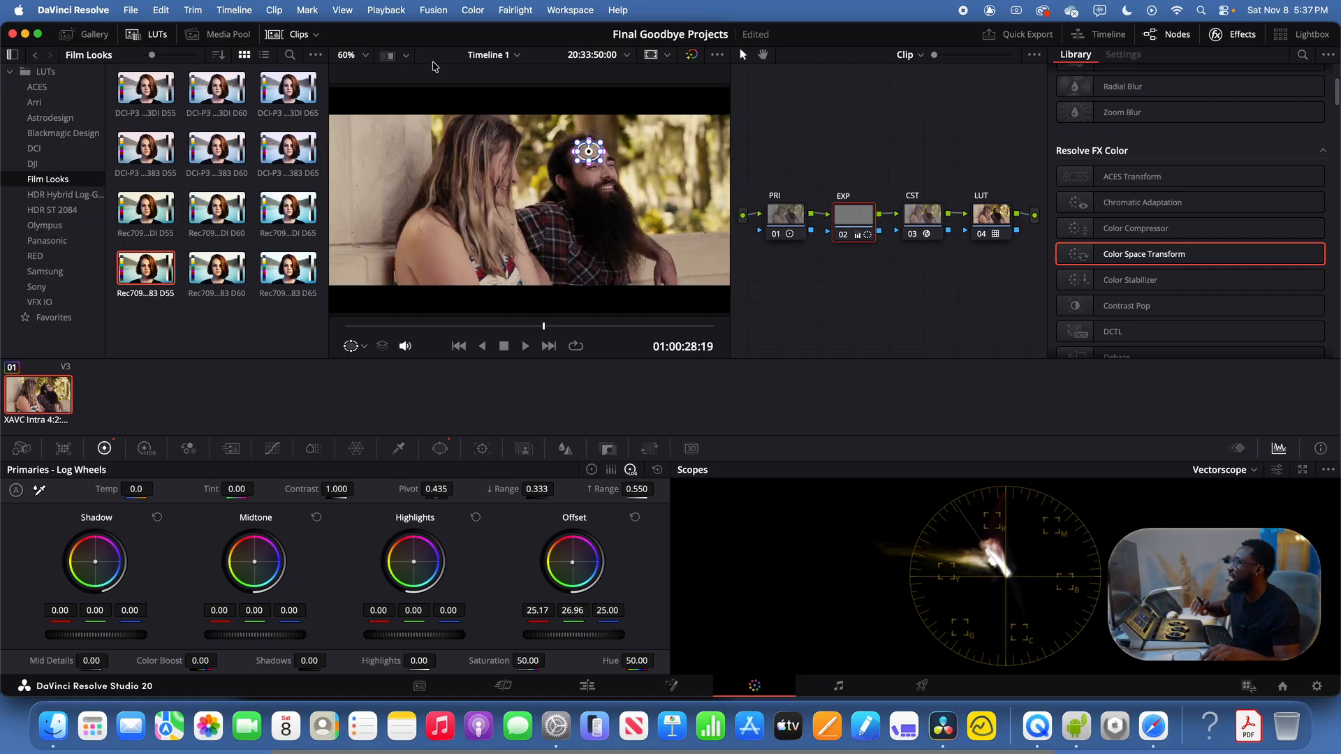
# Turn off the EXP node's circular window and check the whole corrected image full screen
pyautogui.click(440, 448)
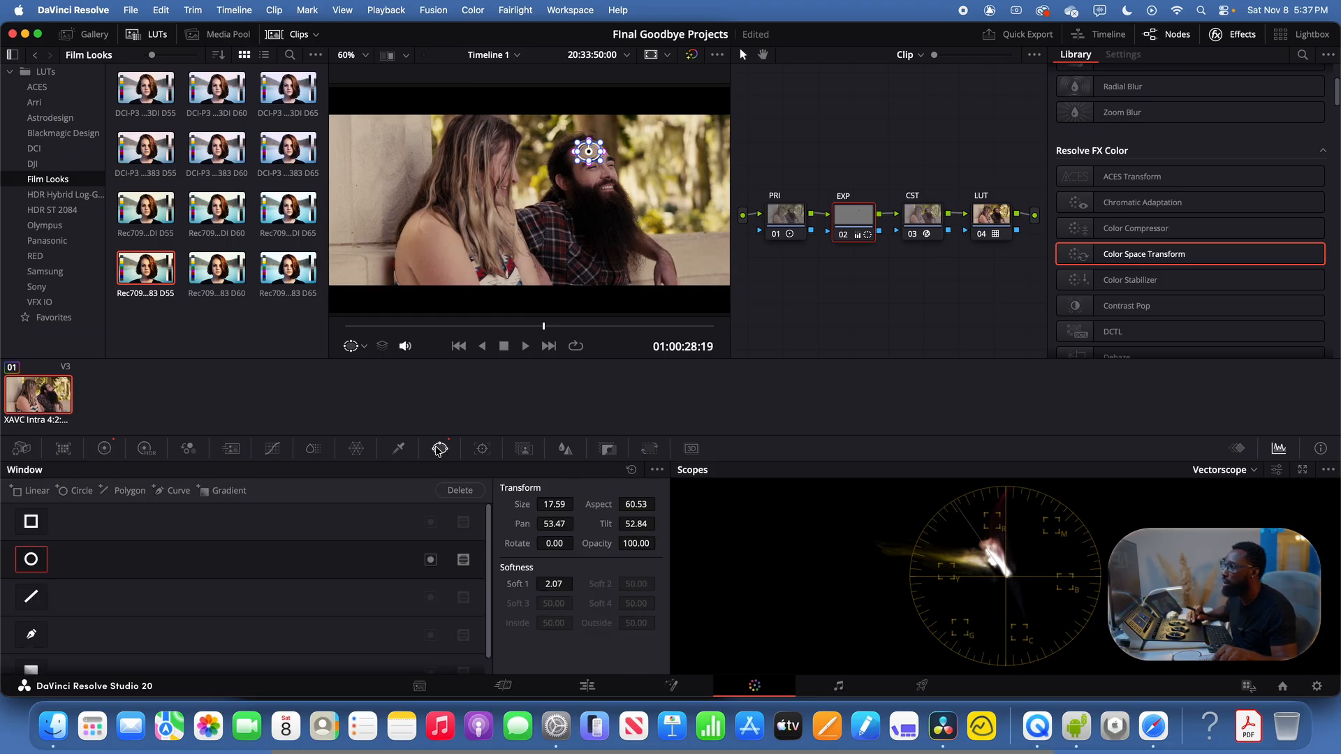
pyautogui.click(30, 563)
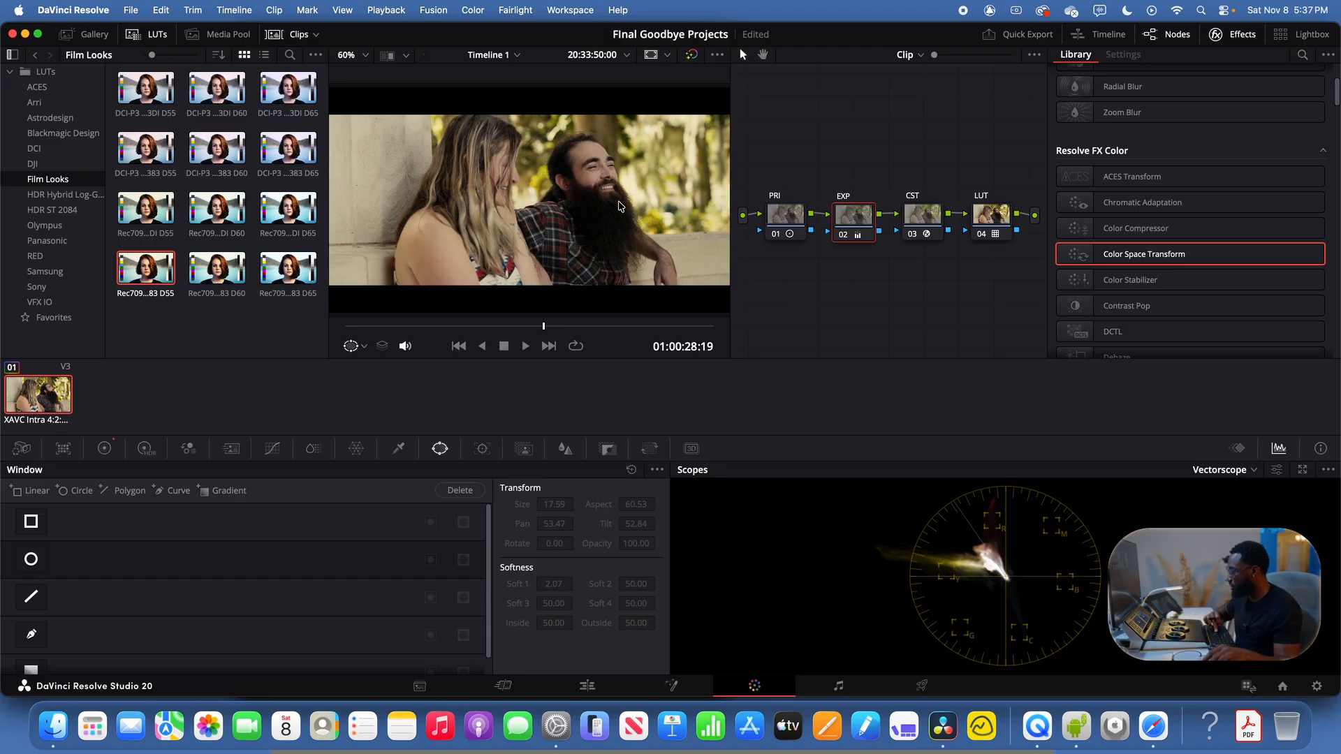
pyautogui.press('super+f')
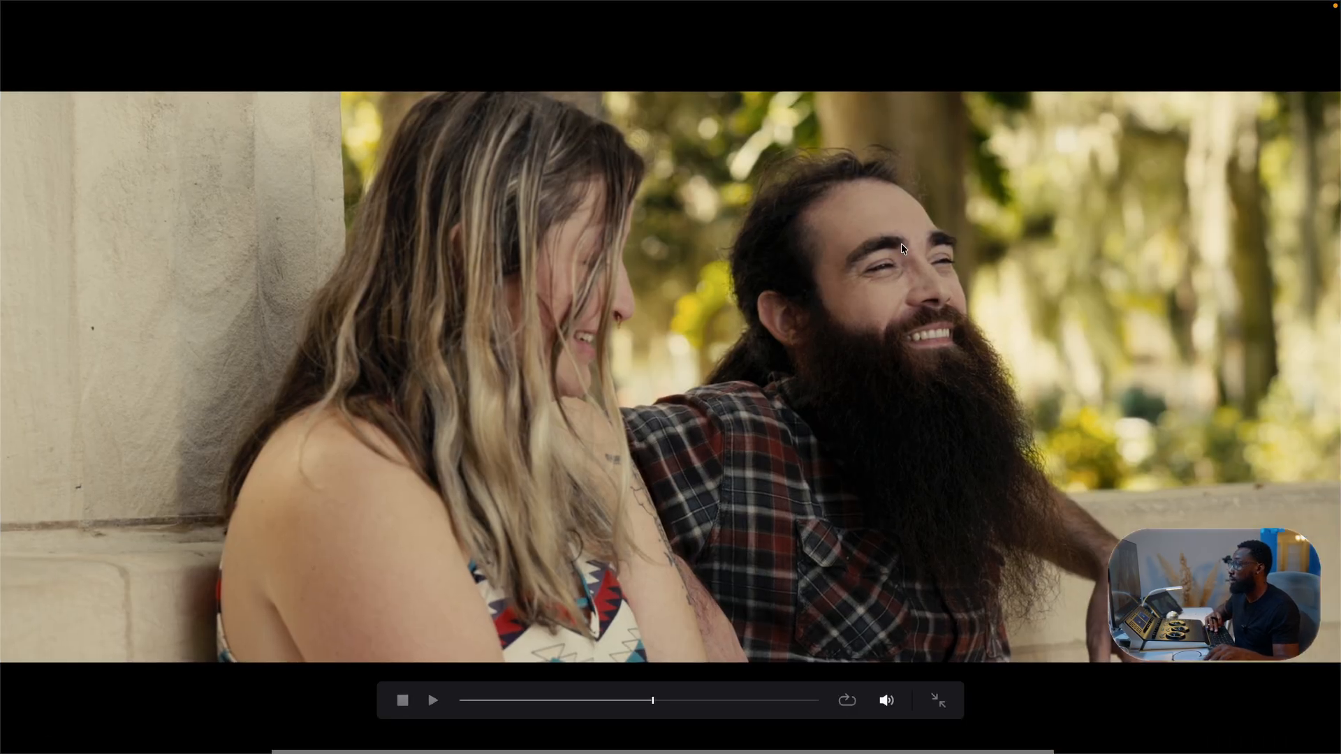
pyautogui.press('super+f')
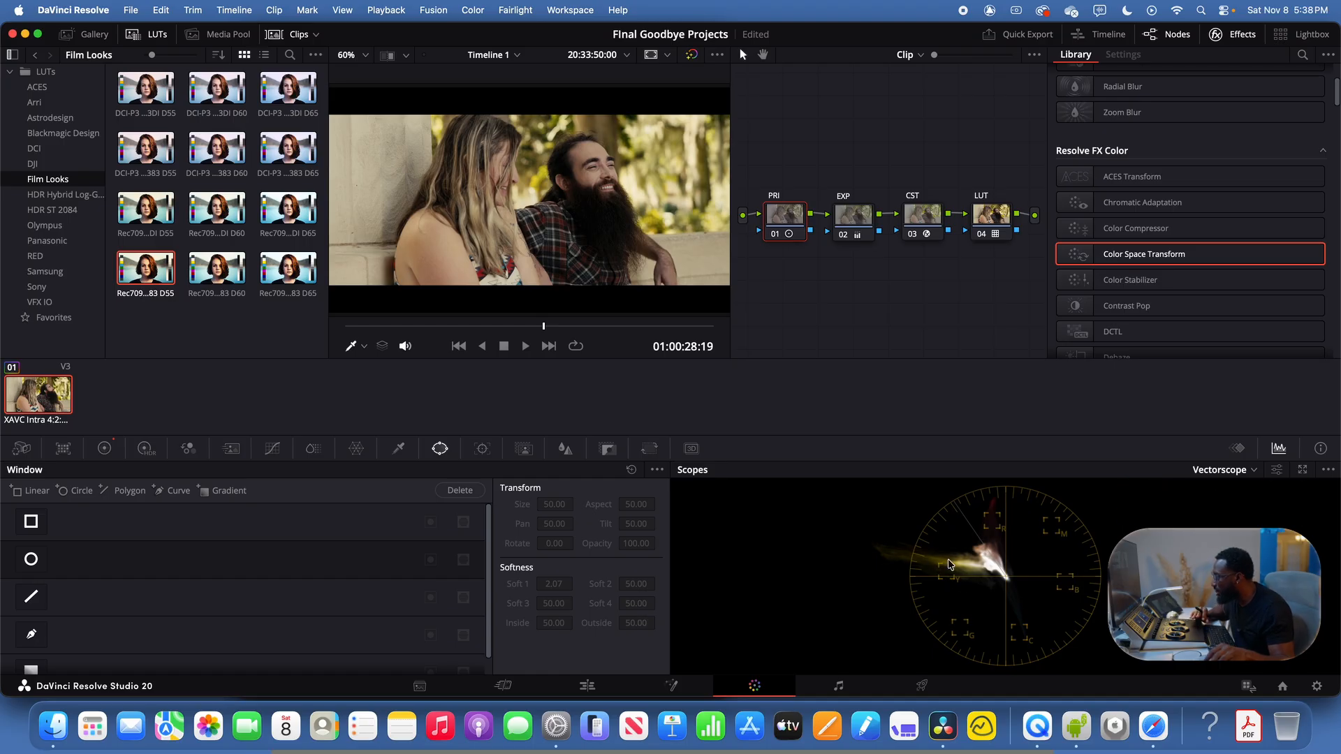
# Turn off the vectorscope's 2x zoom while keeping the skin tone indicator and graticule shown
pyautogui.click(1277, 470)
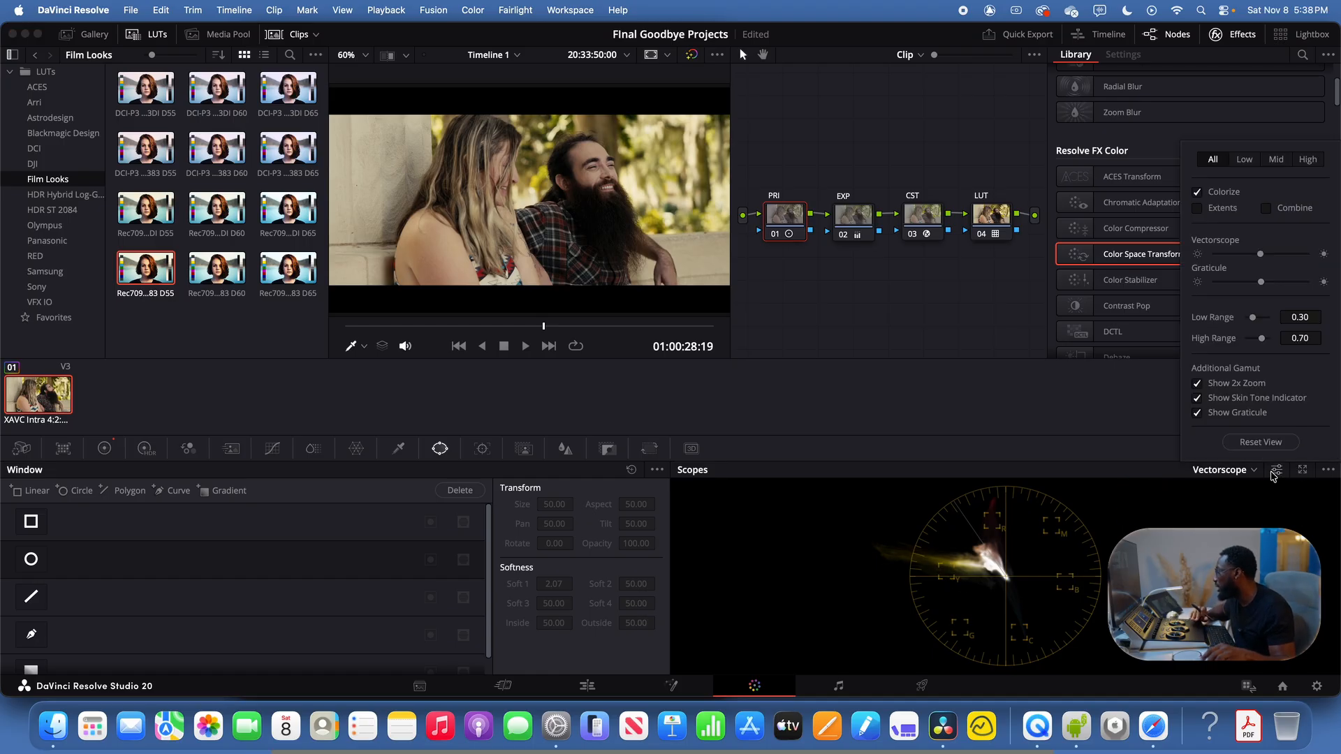
pyautogui.click(1199, 384)
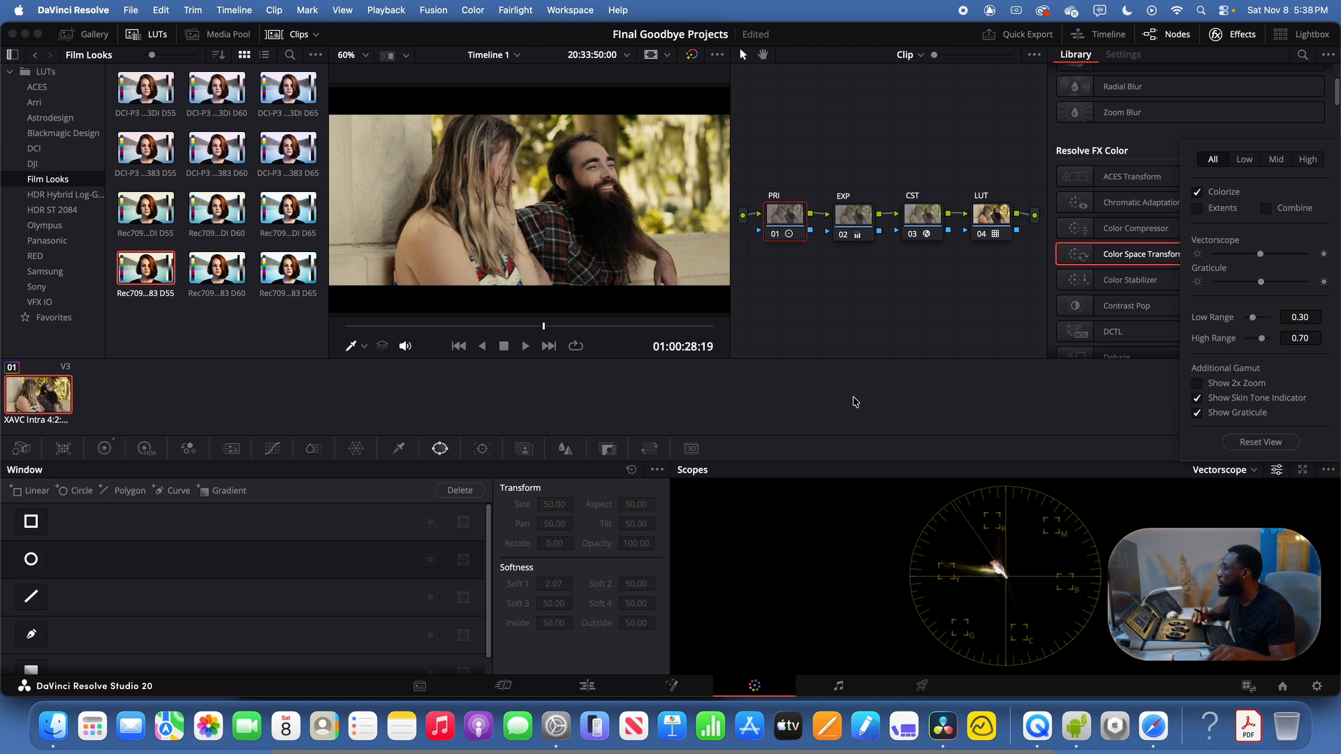
pyautogui.click(880, 378)
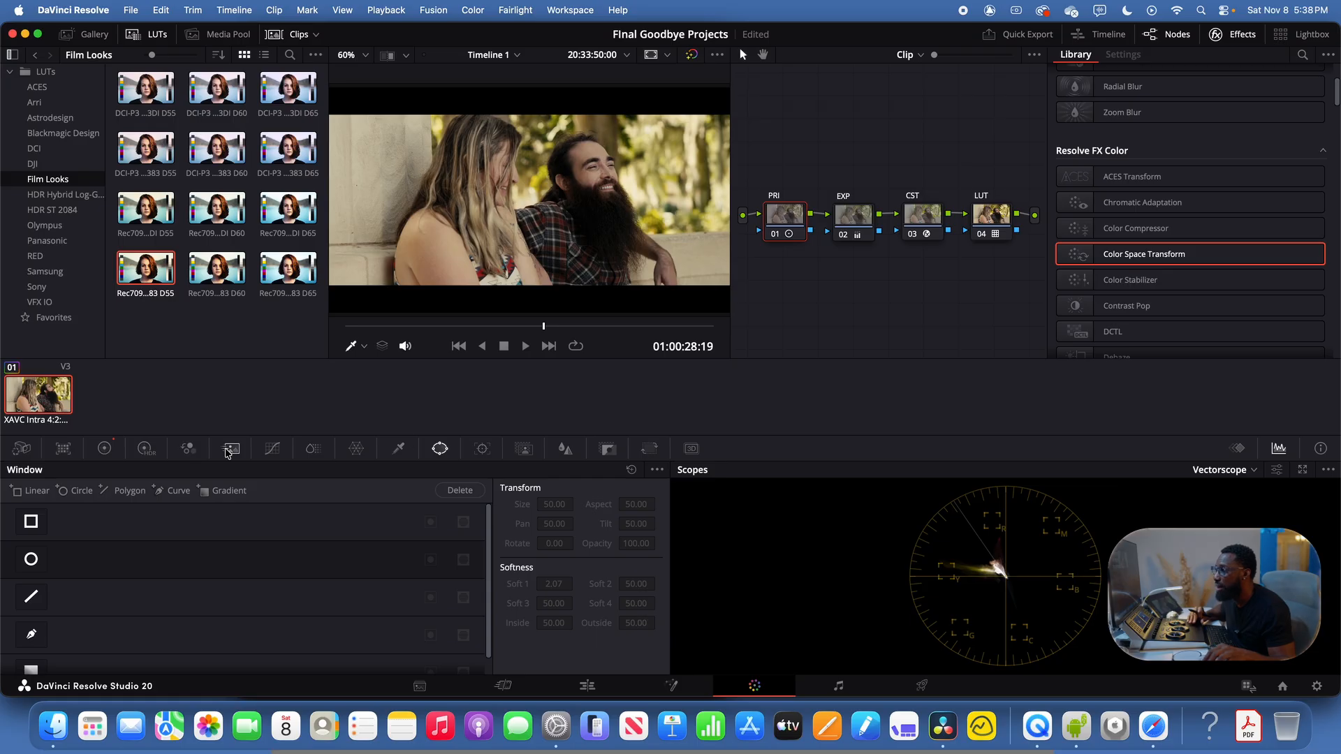
# Lower the yellow saturation on the PRI node's Hue Vs Sat curve to 0.66 at an input hue of about 315.4
pyautogui.click(273, 448)
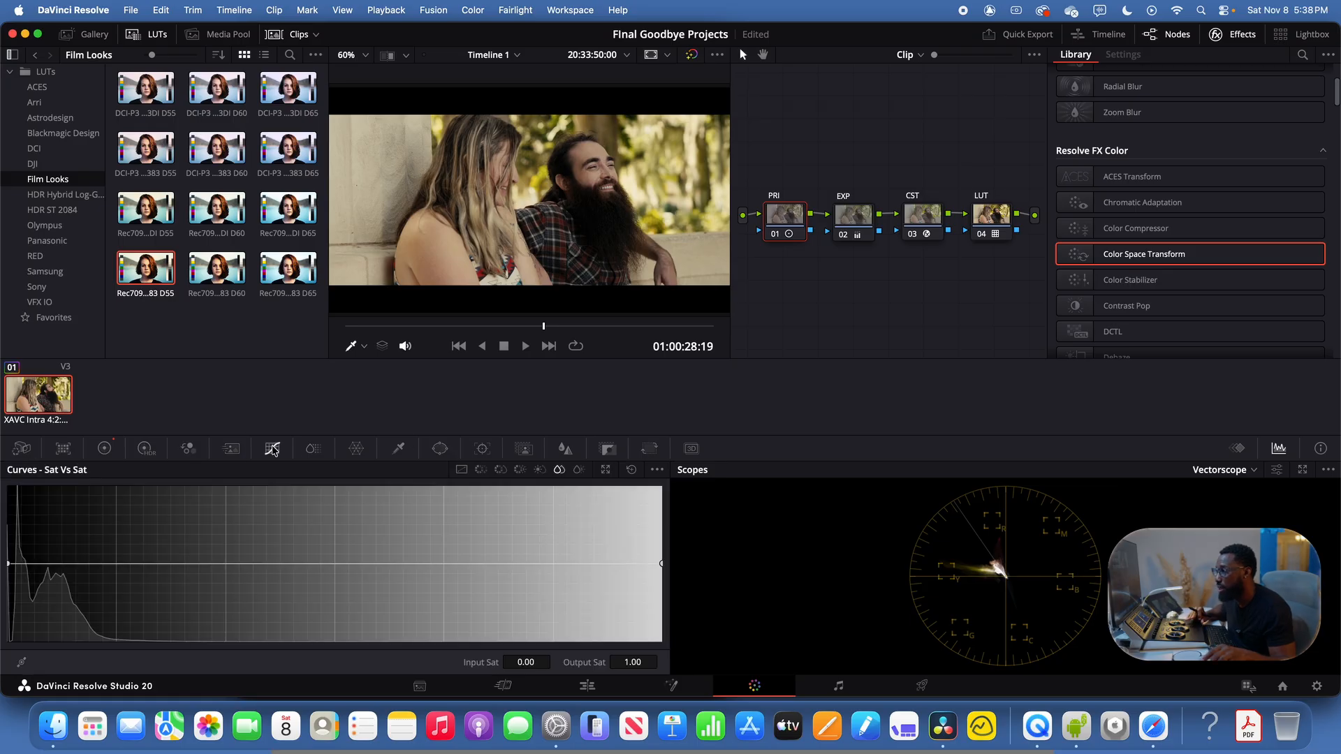
pyautogui.click(500, 470)
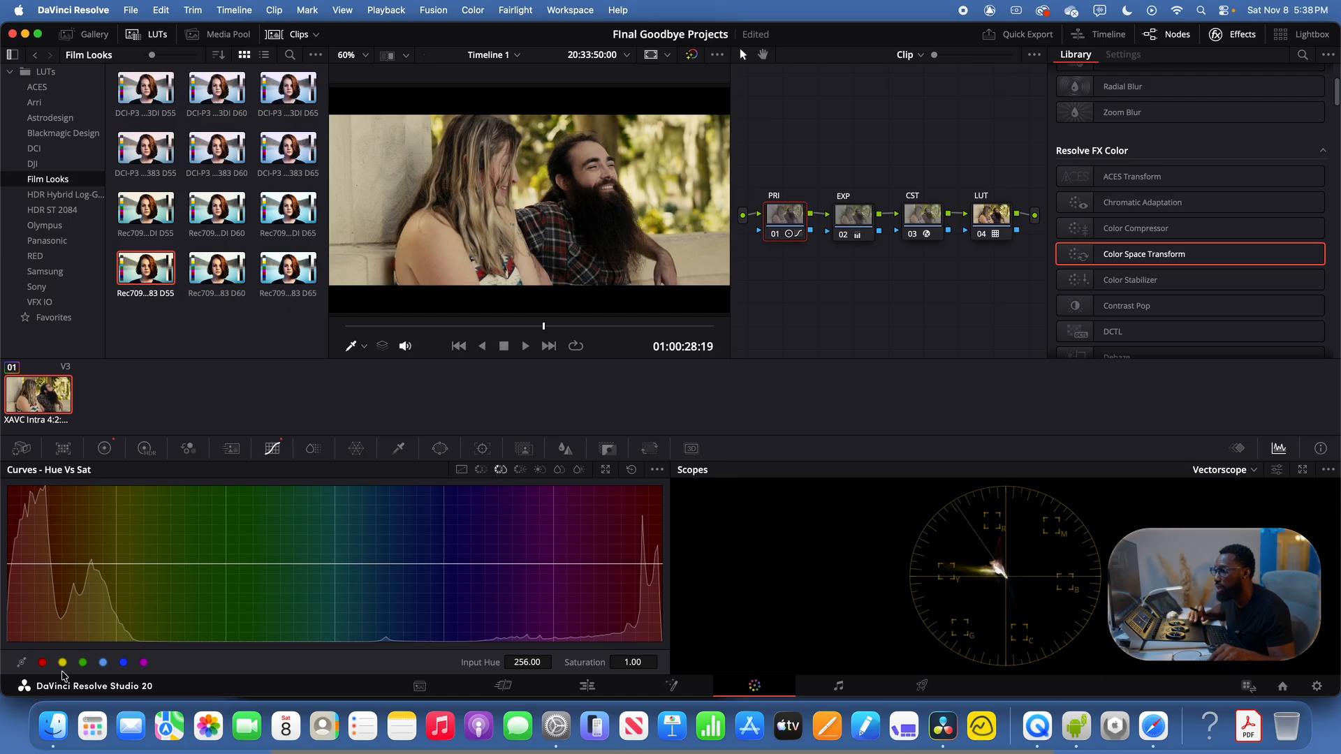
pyautogui.click(62, 662)
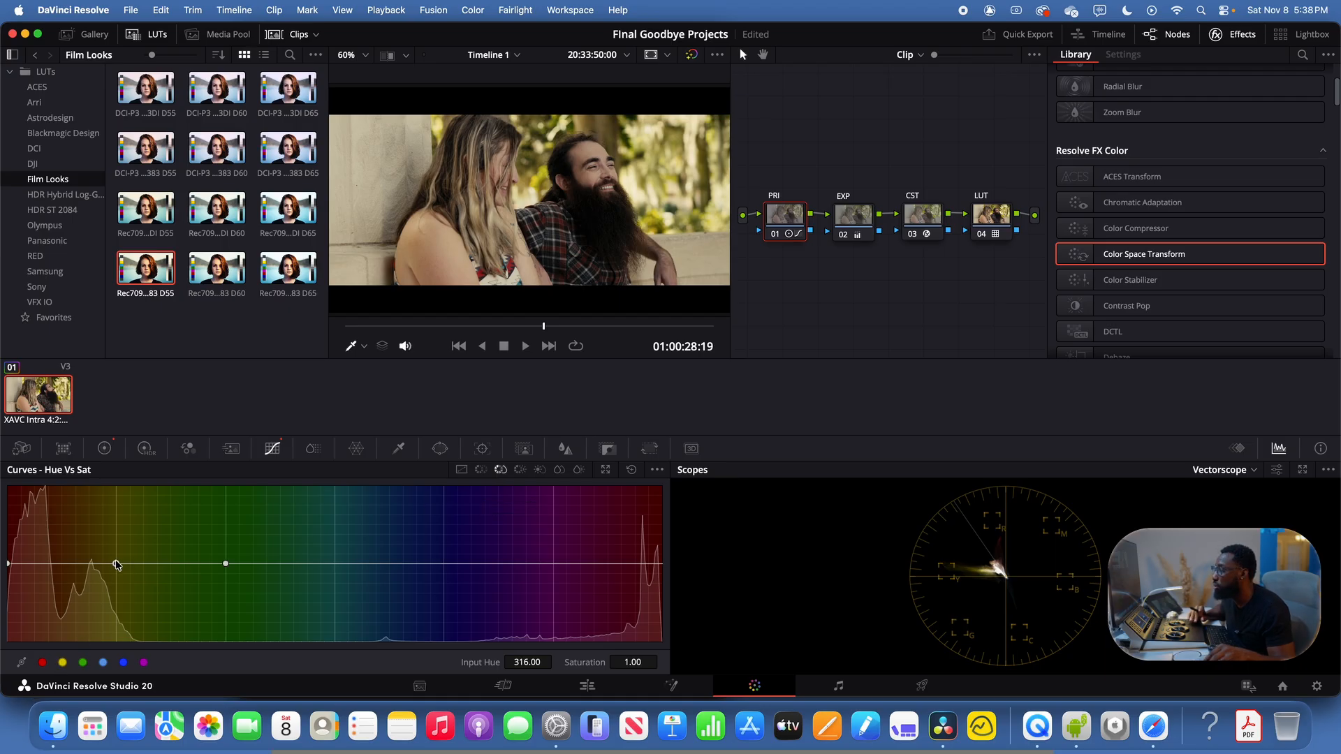
pyautogui.moveTo(116, 564); pyautogui.dragTo(114, 594)
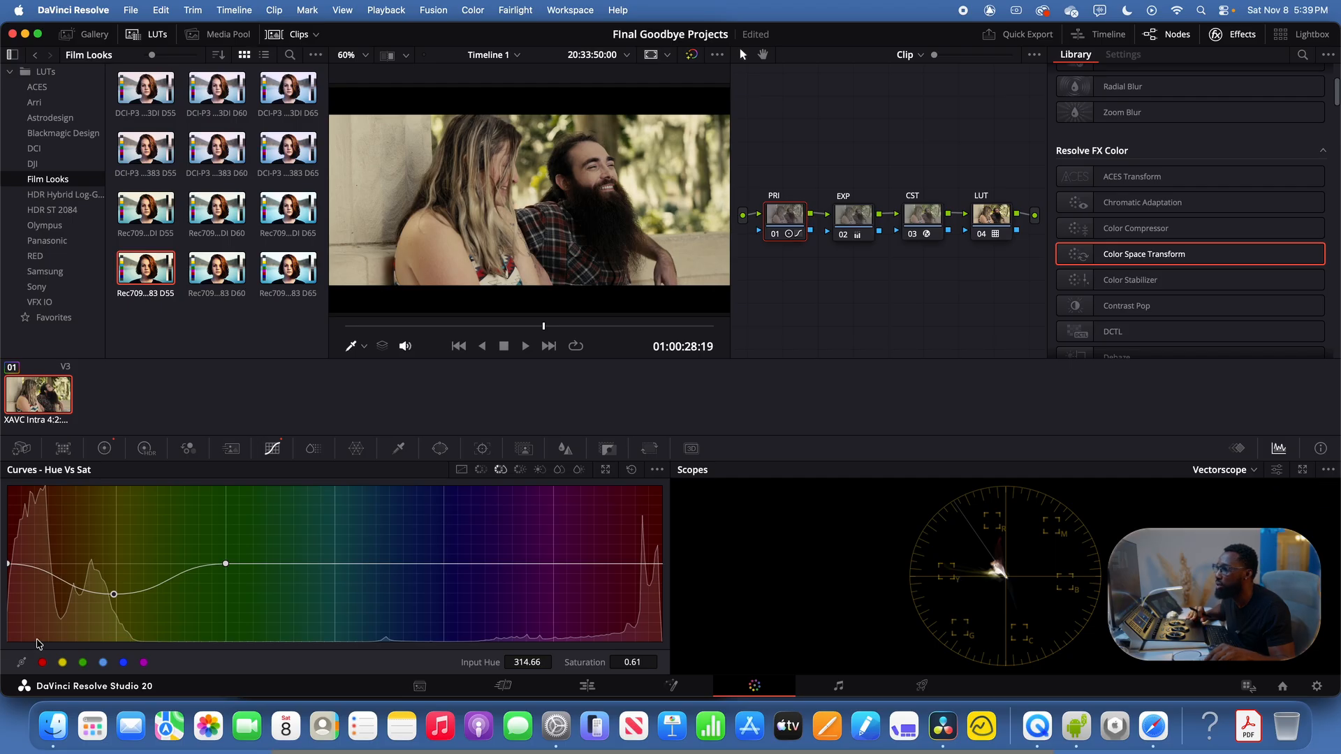
pyautogui.moveTo(112, 597); pyautogui.dragTo(116, 594)
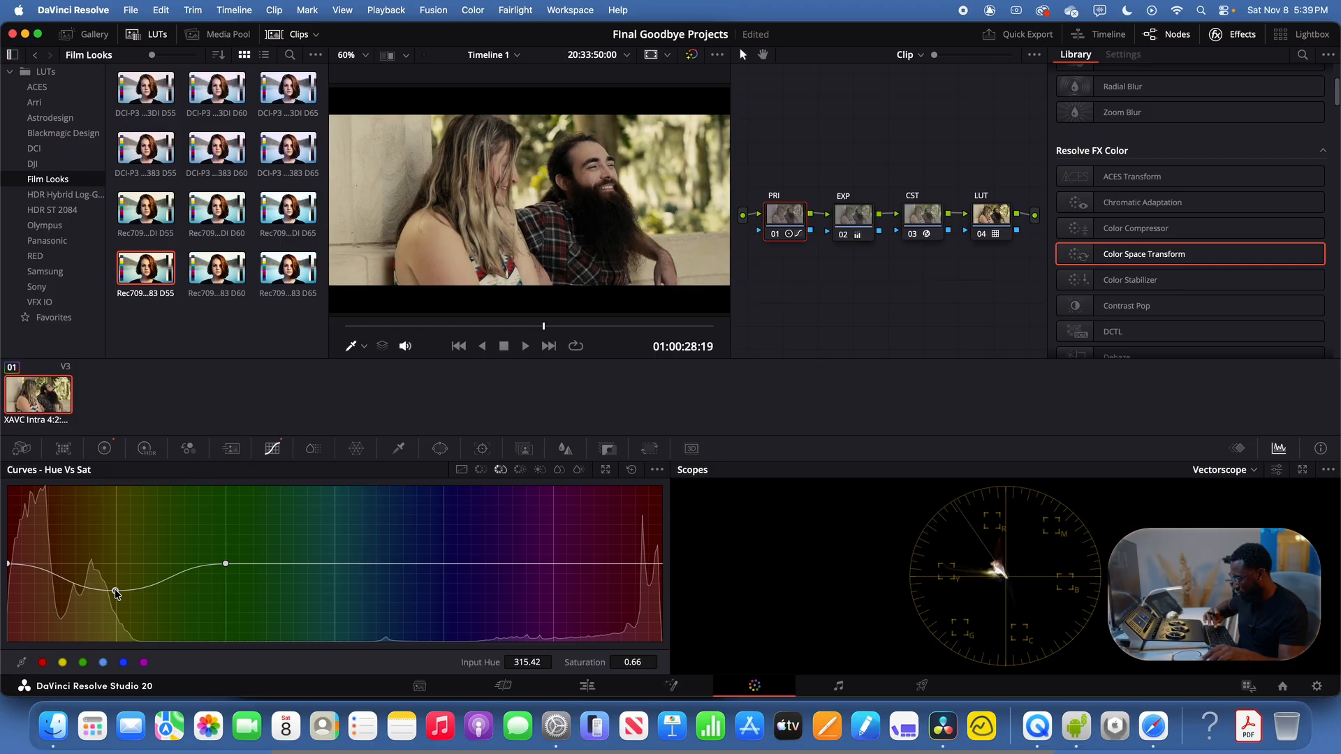
# Compare the image full screen with the PRI node disabled and enabled to judge the yellow saturation change
pyautogui.press('super+f')
pyautogui.press('super+f')
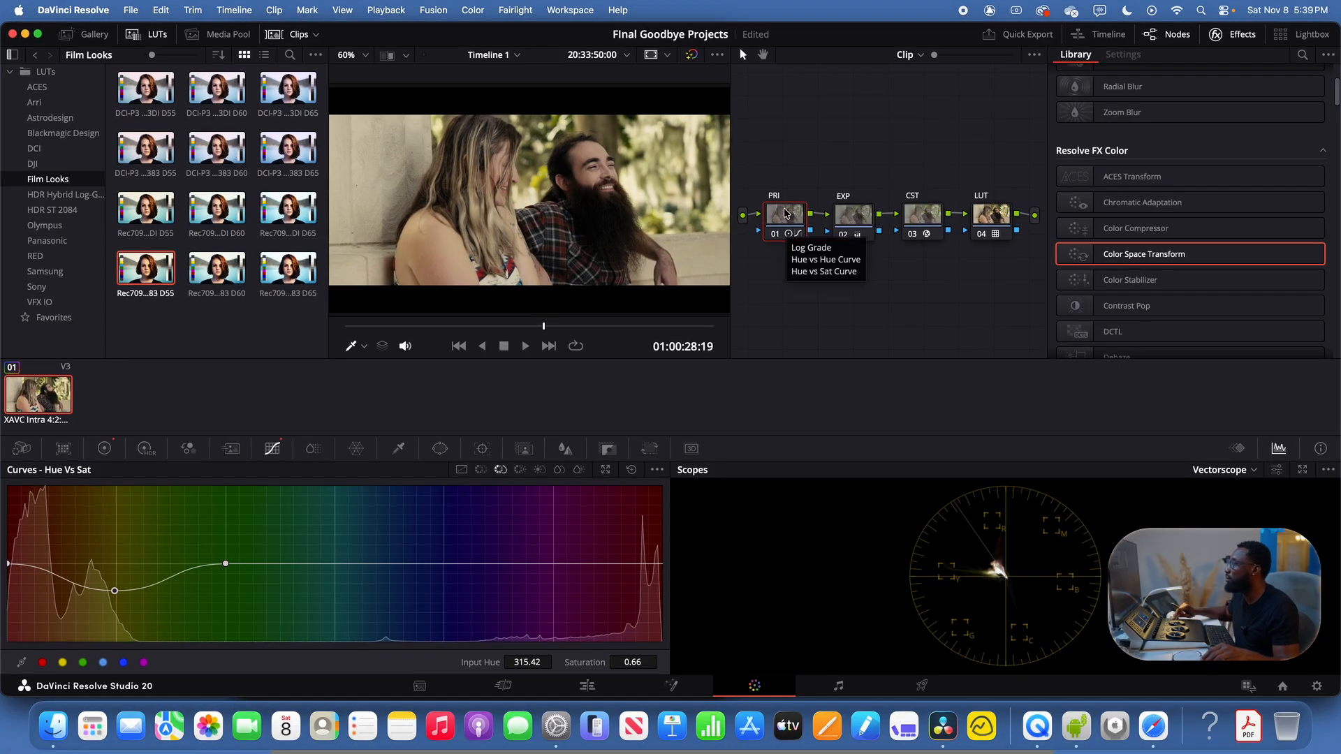
pyautogui.press('super+d')
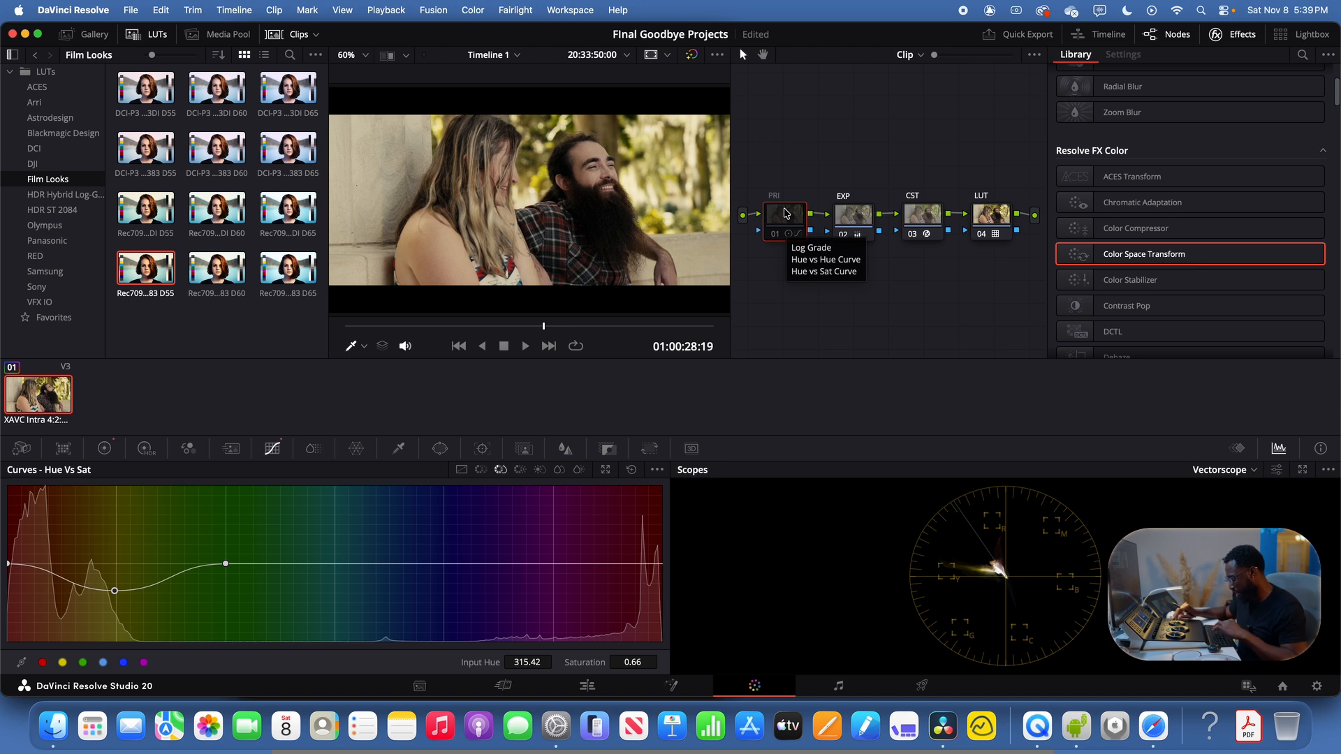
pyautogui.press('super+f')
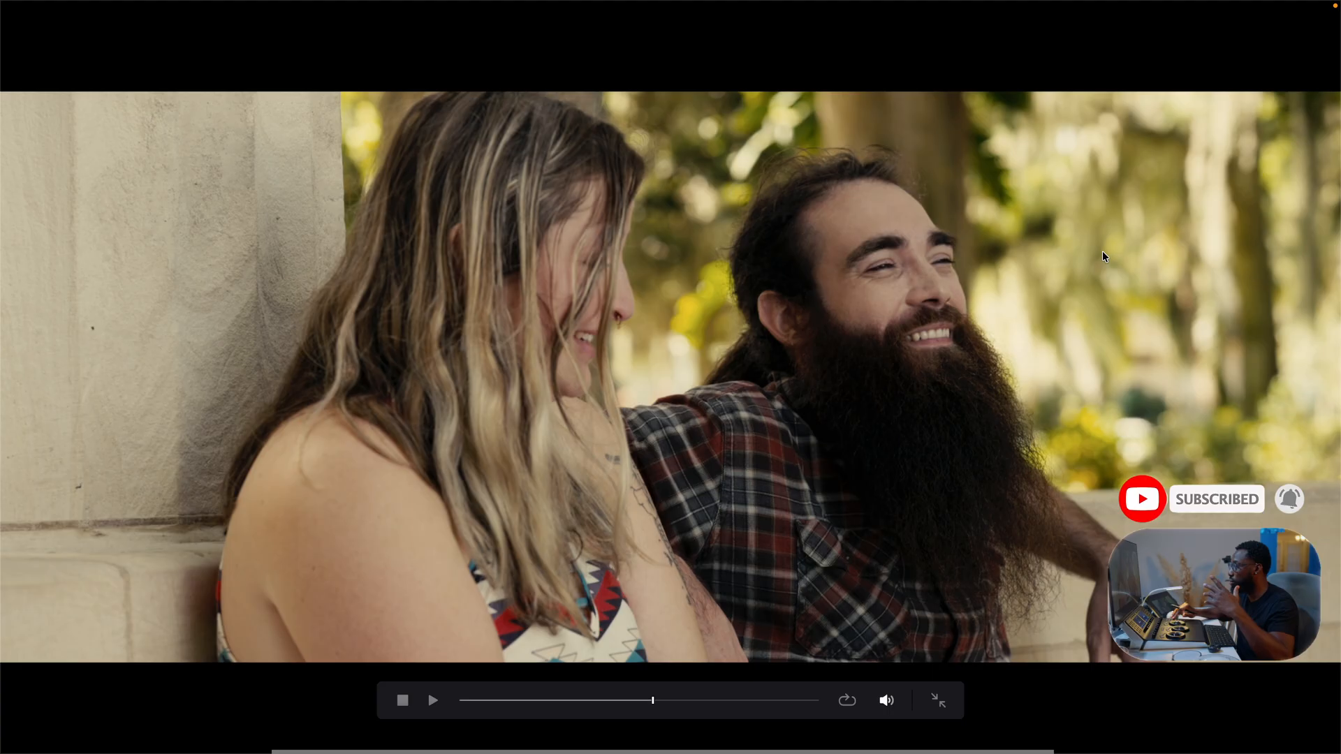
pyautogui.press('Escape')
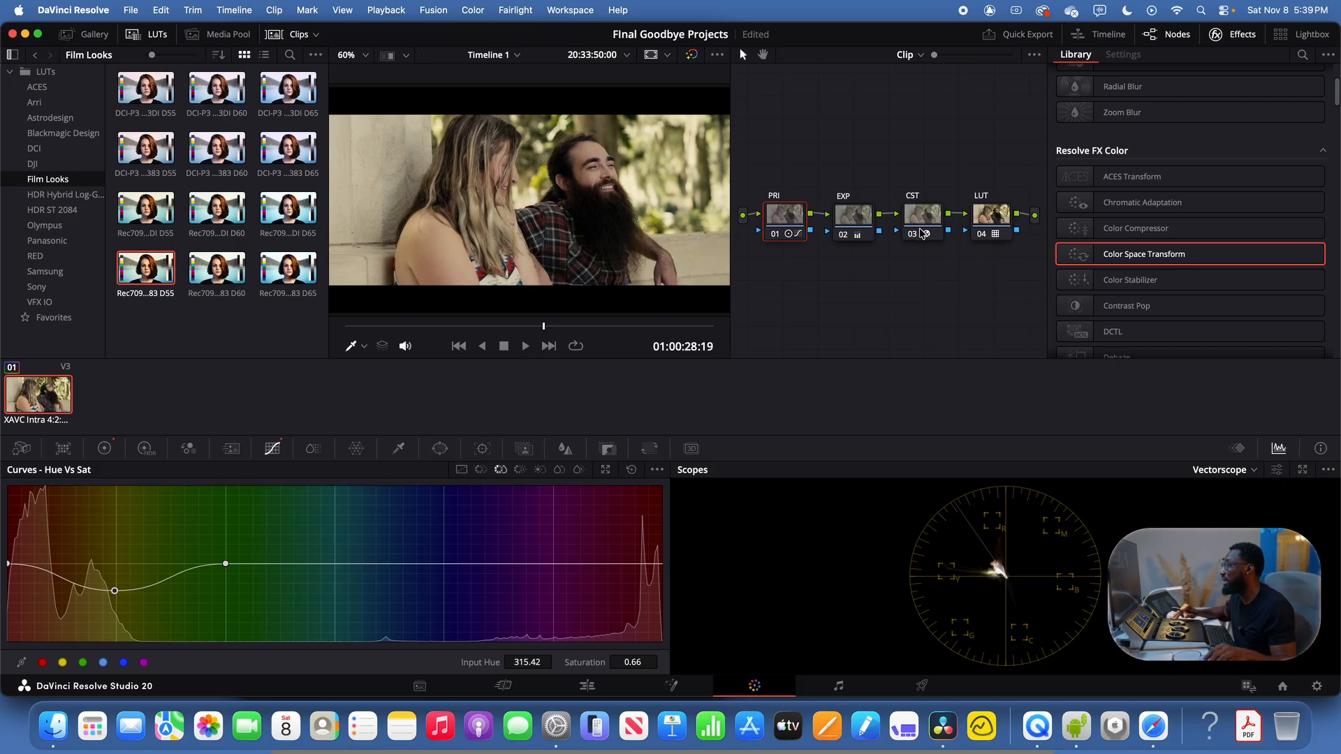
# Disable the PRI, EXP, CST and LUT nodes together to view the original ungraded S-Log3 image
pyautogui.click(993, 219)
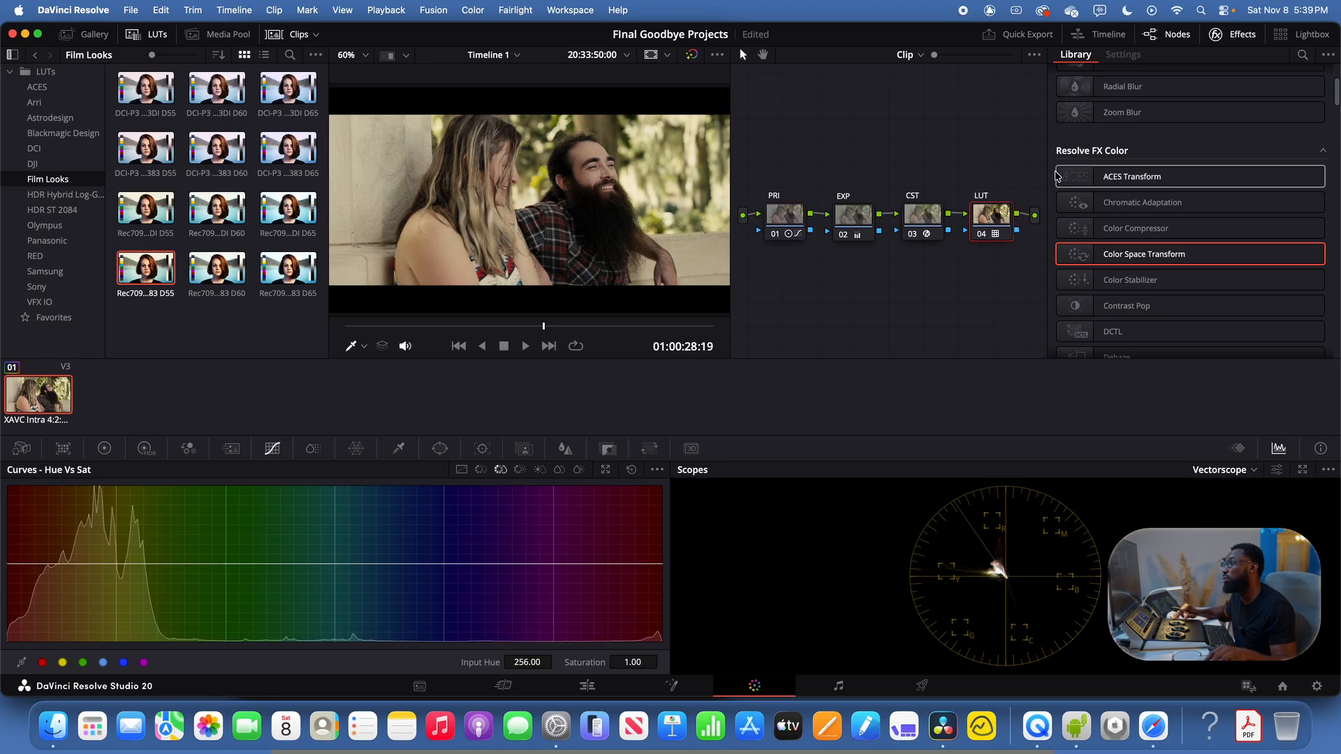
pyautogui.moveTo(996, 269); pyautogui.dragTo(758, 195)
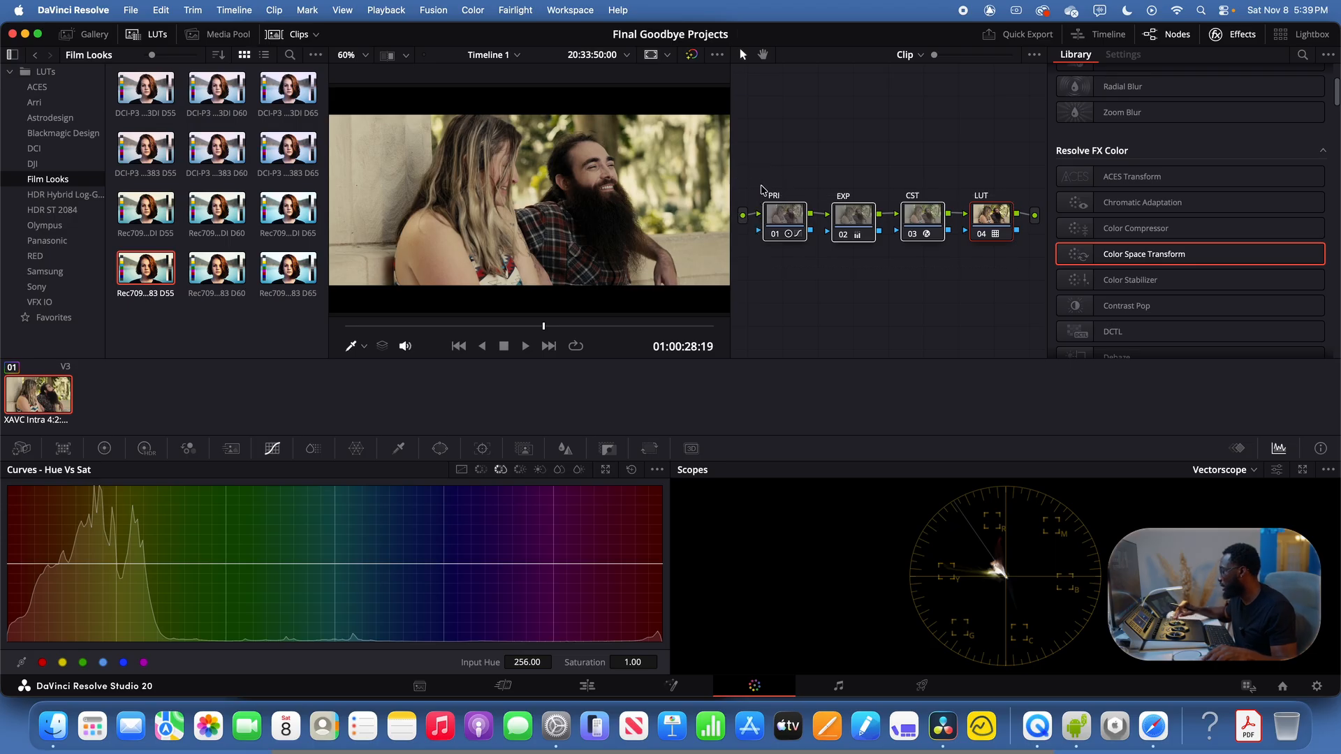
pyautogui.hotkey('alt', 'd')
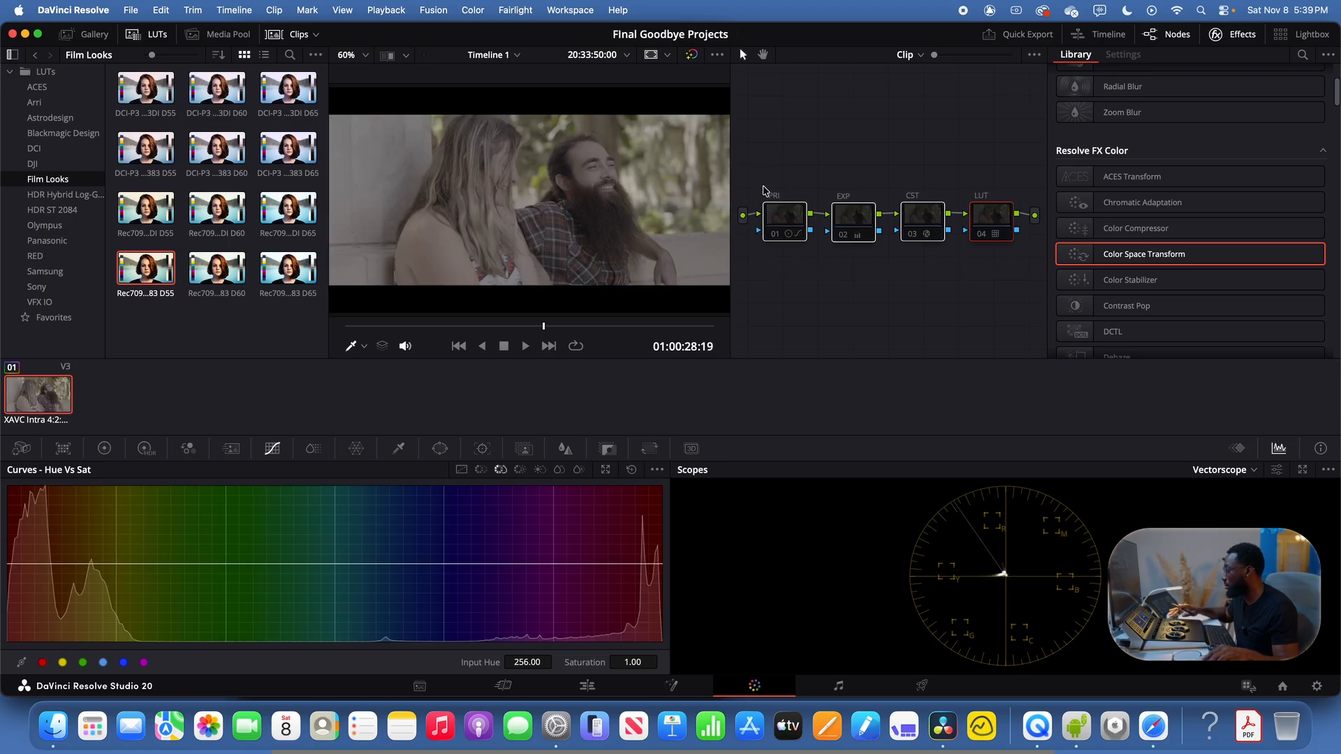
pyautogui.click(872, 284)
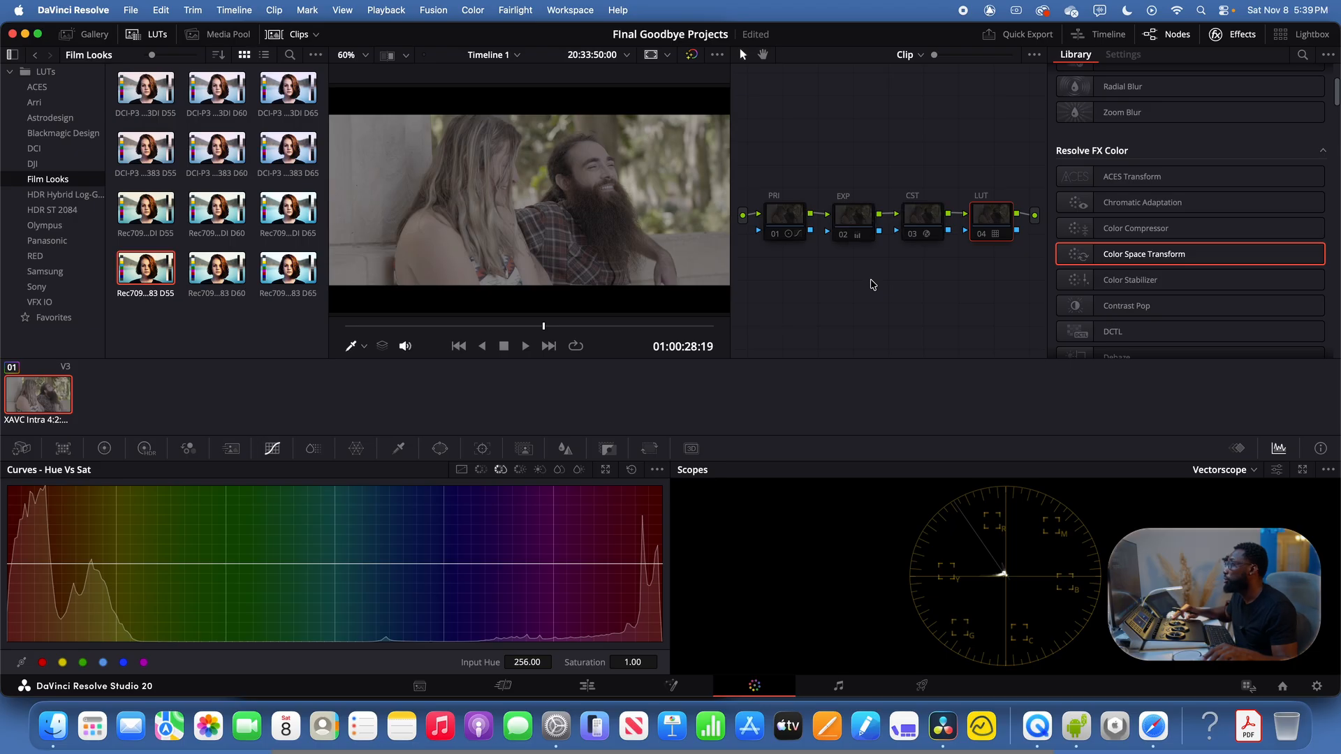
# Re-enable the CST, LUT, EXP and PRI nodes one after another to review what each adds to the image
pyautogui.click(920, 217)
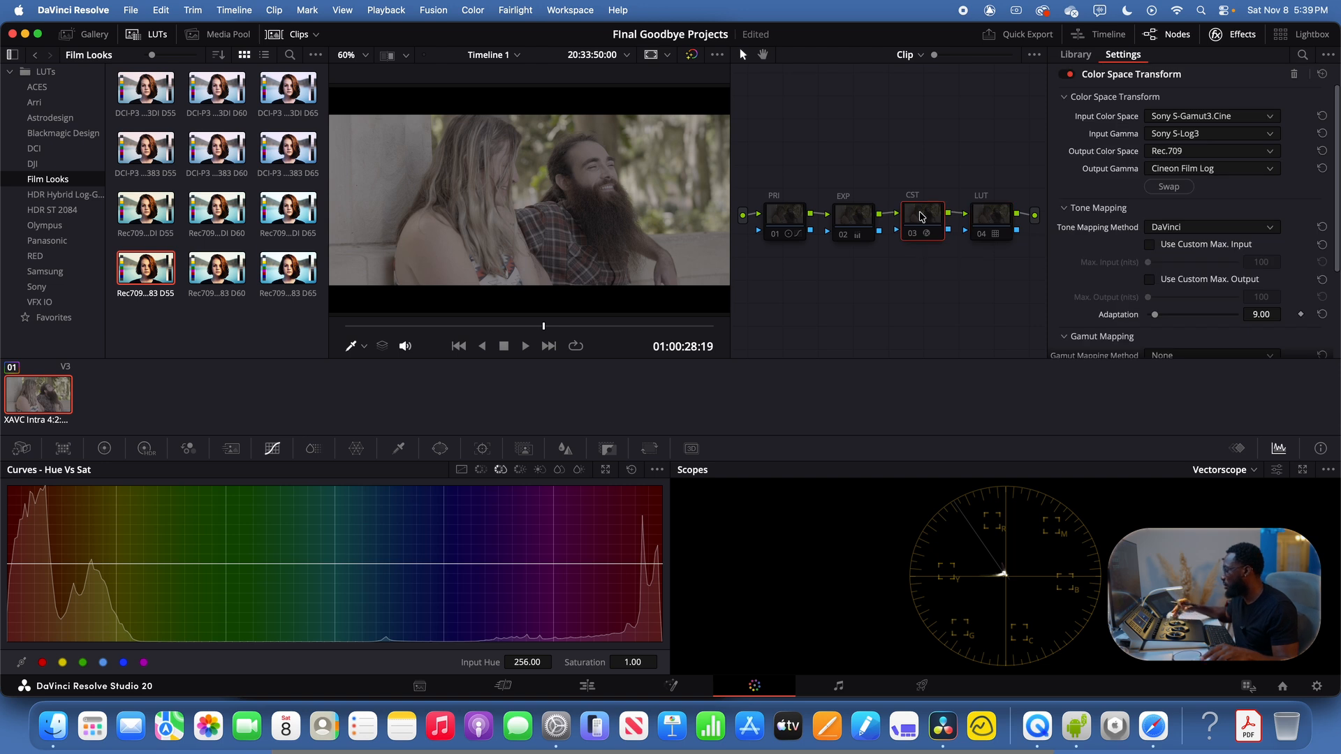
pyautogui.press('super+d')
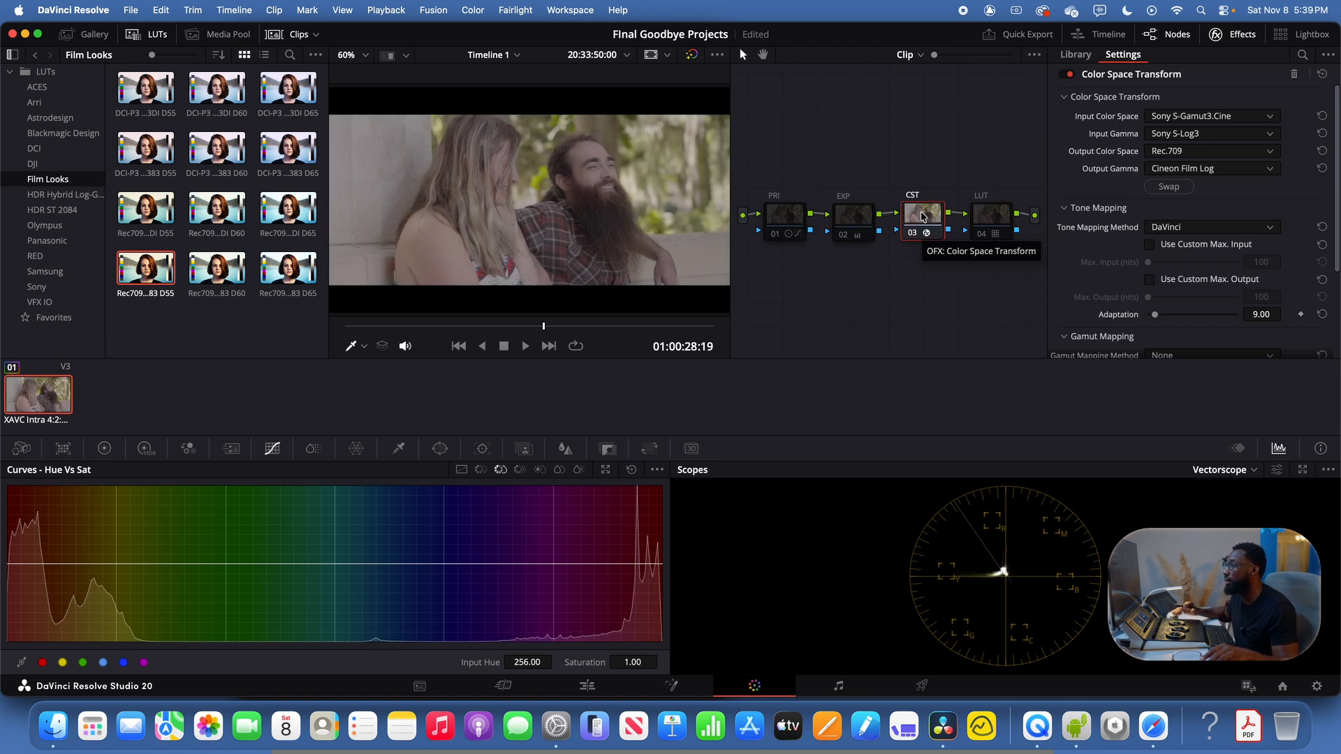
pyautogui.click(988, 224)
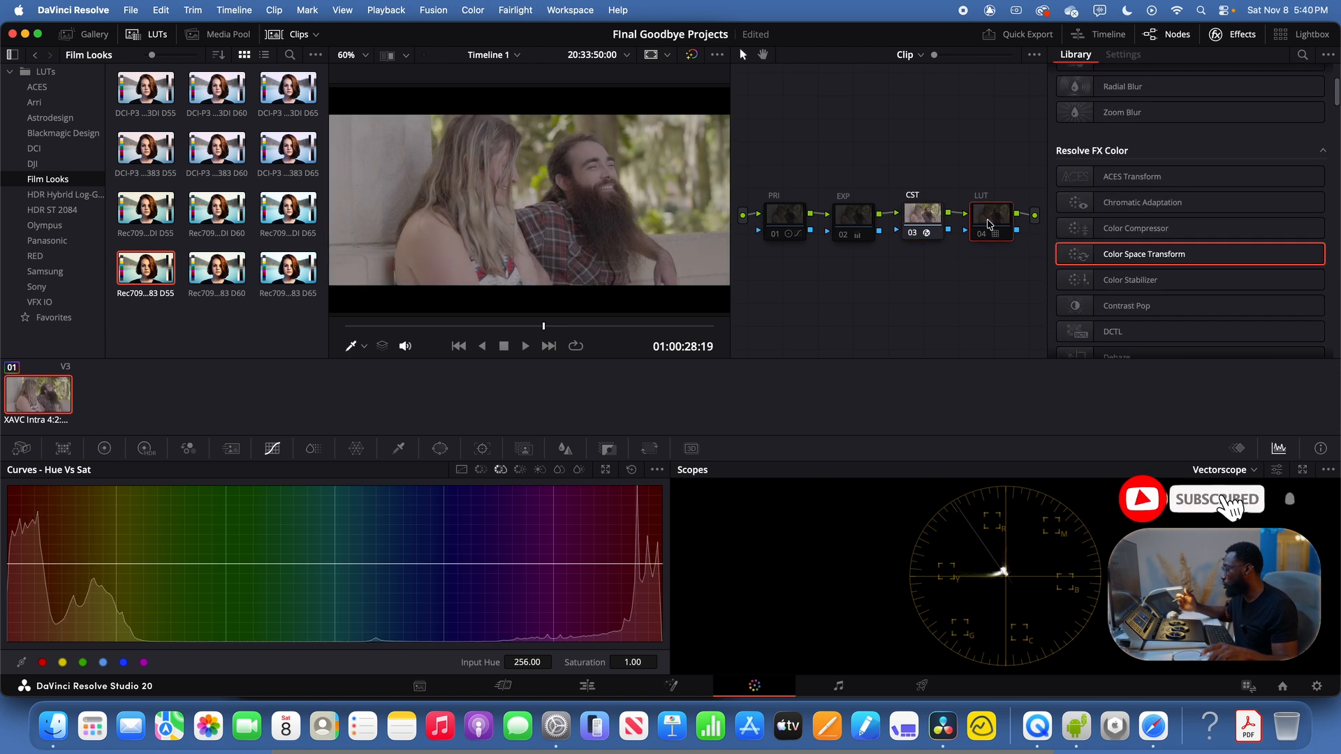
pyautogui.press('super+d')
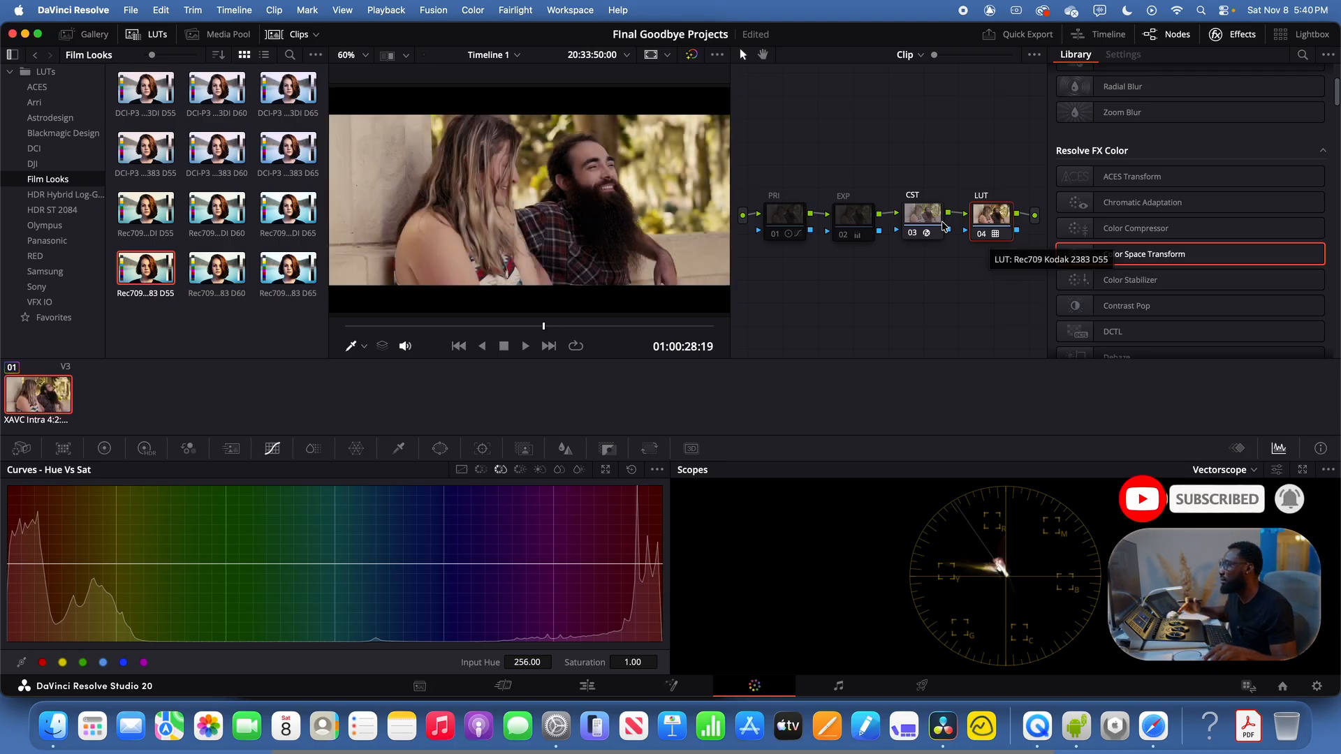
pyautogui.click(854, 221)
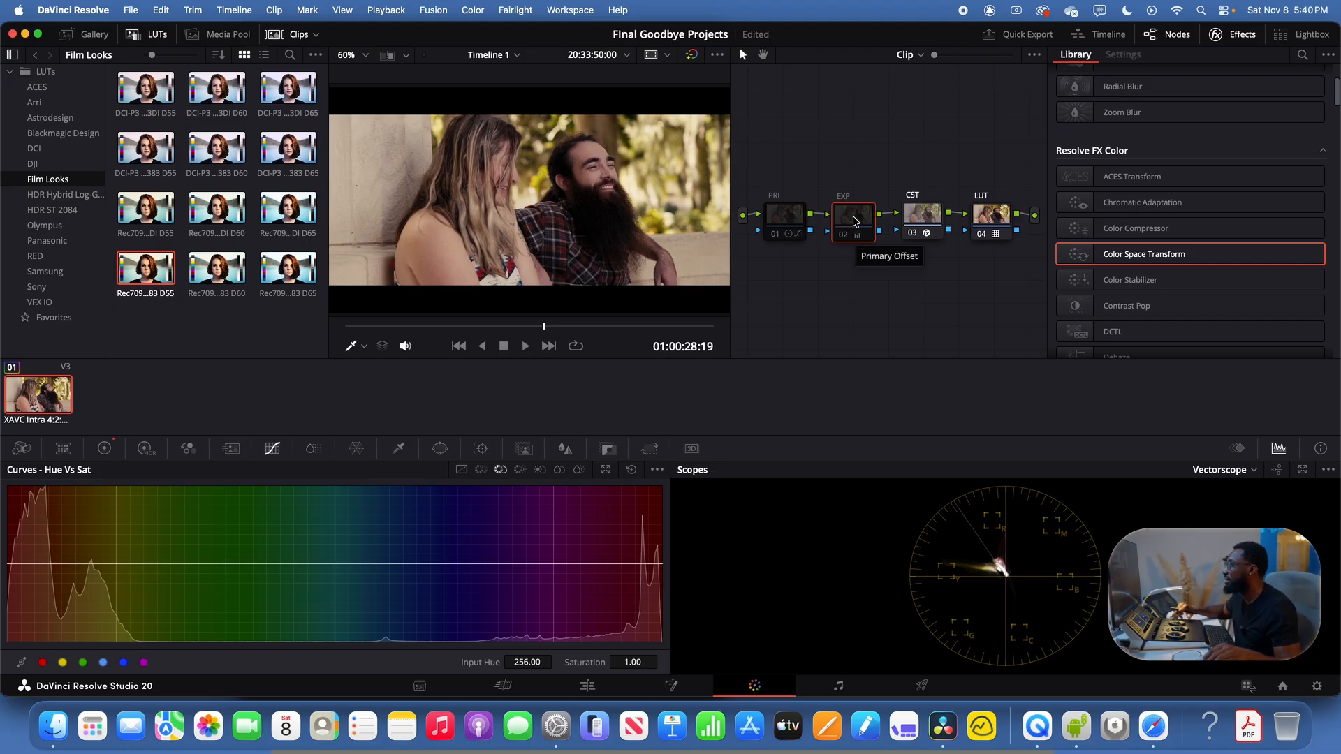
pyautogui.press('super+d')
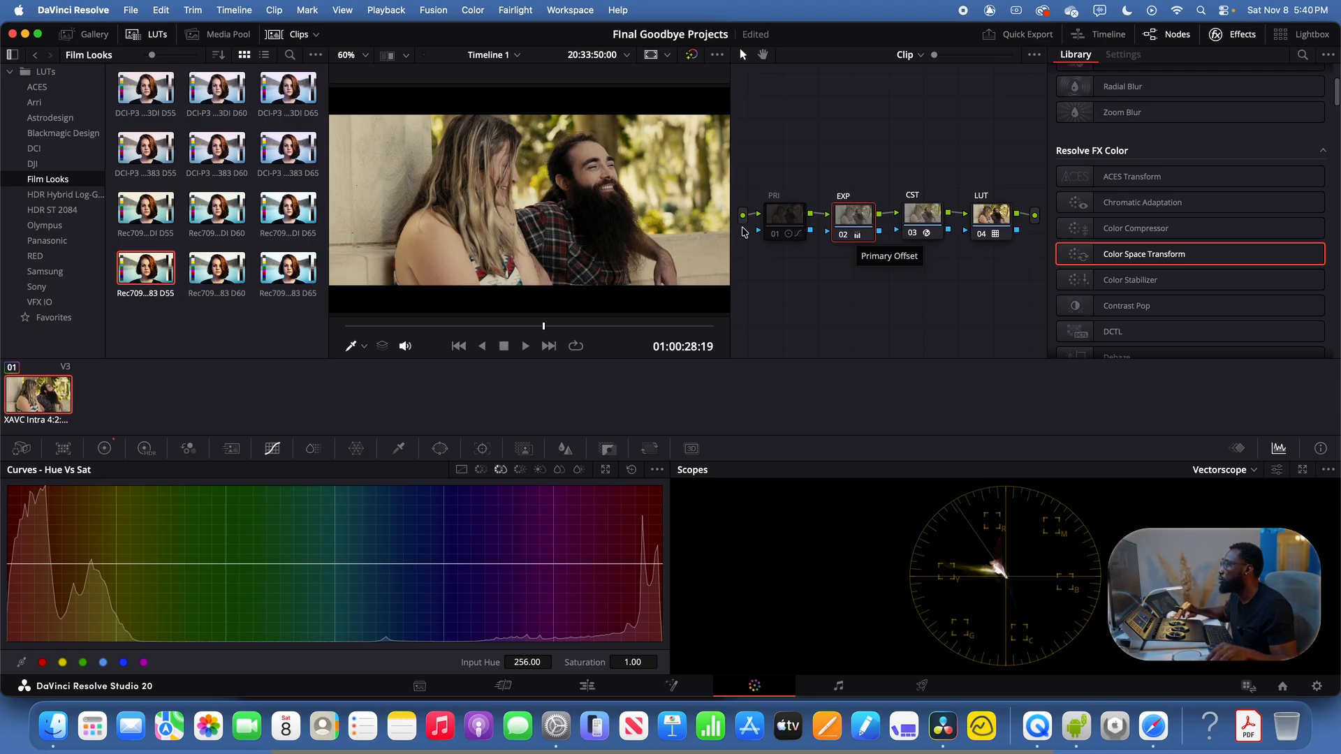
pyautogui.click(780, 234)
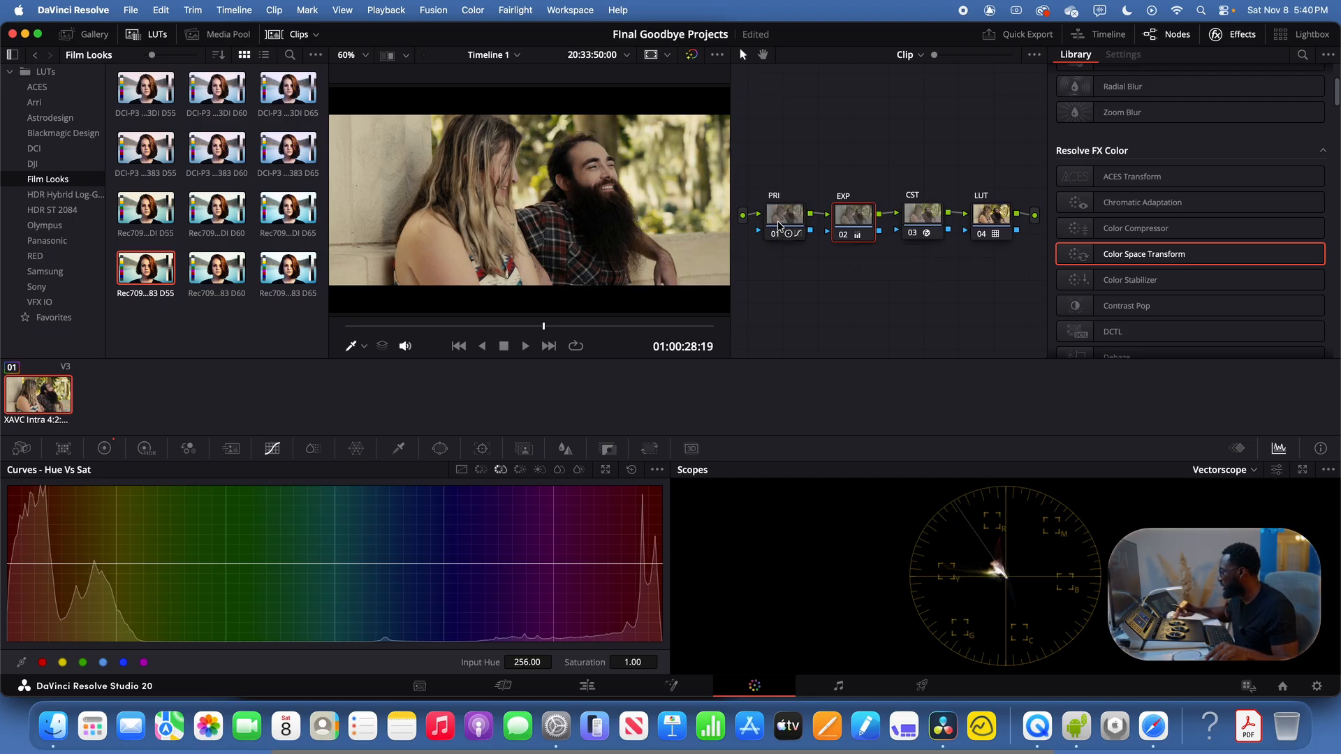
# Add a serial node directly after the PRI node and label it SAT
pyautogui.click(783, 221)
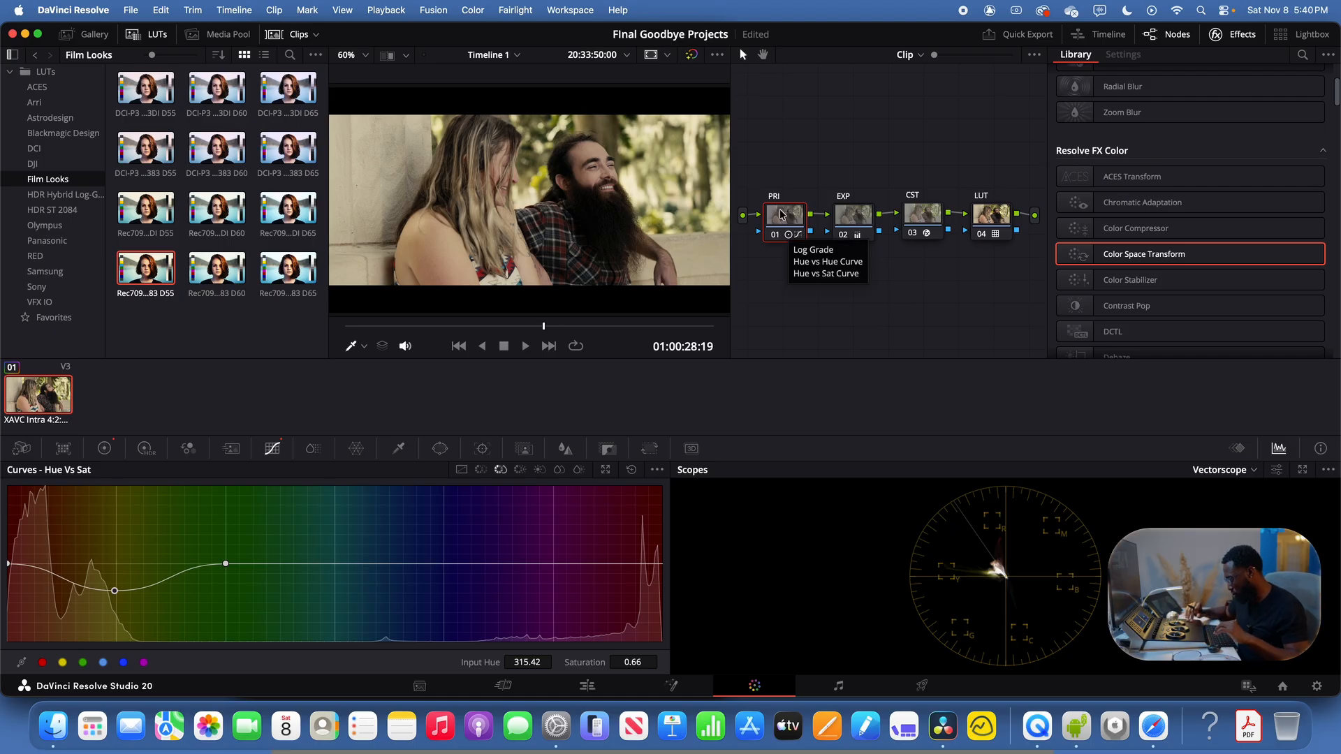
pyautogui.hotkey('alt', 's')
pyautogui.rightClick(841, 171)
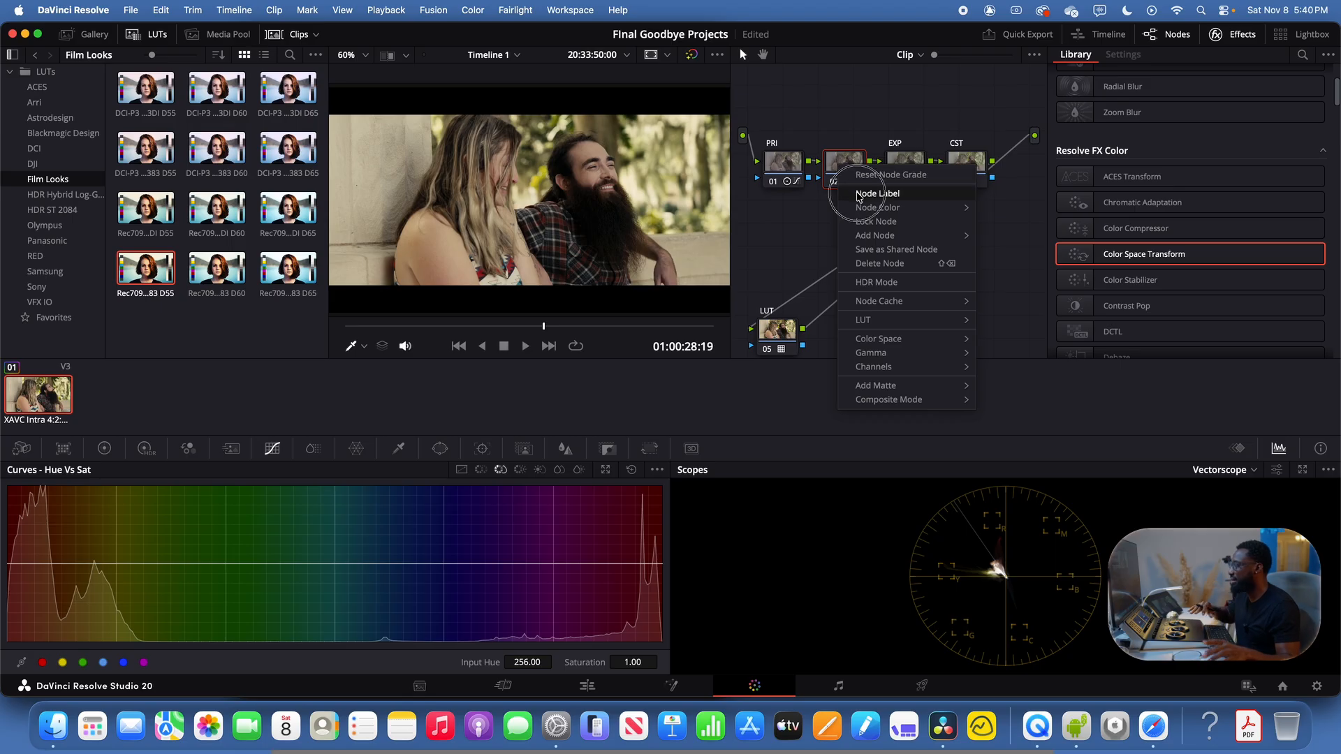
pyautogui.click(858, 195)
pyautogui.write('SAT')
pyautogui.press('Return')
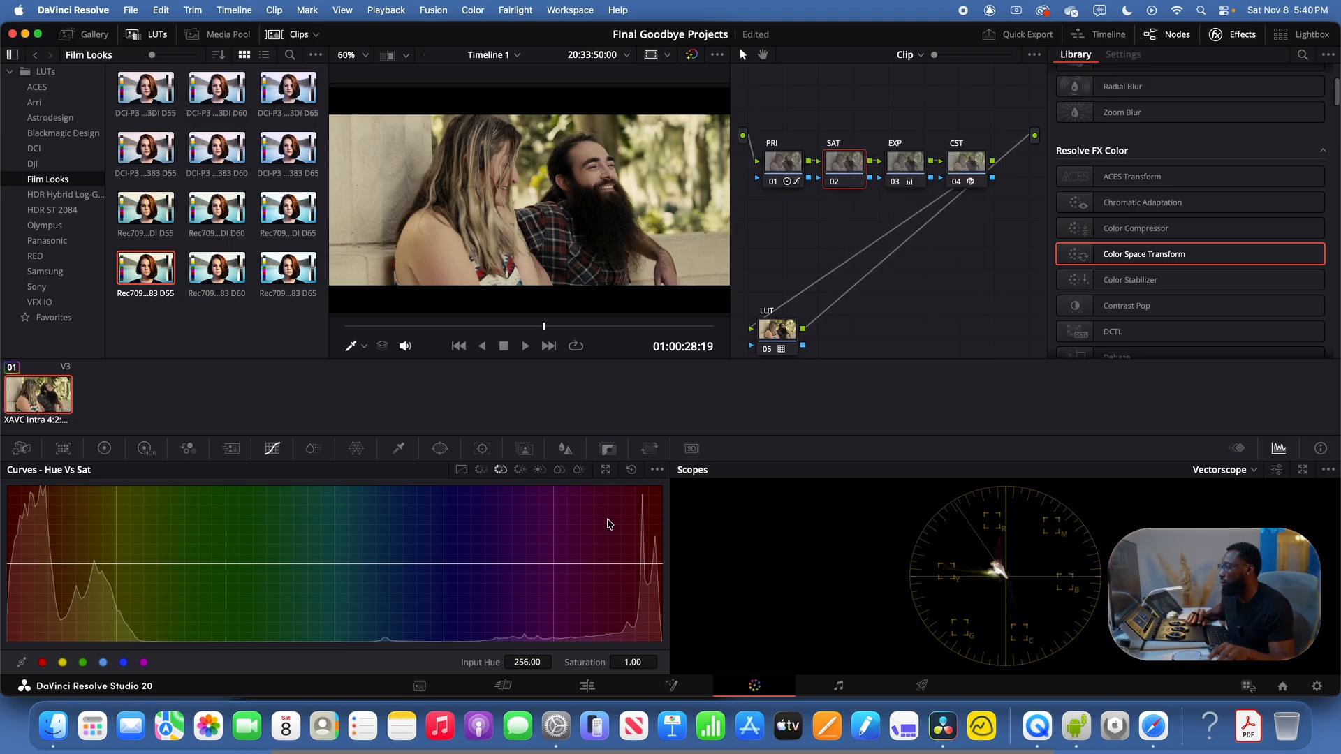
# Try raising the SAT node's overall saturation to about 89 in the primaries, and reset it to its default
pyautogui.click(104, 448)
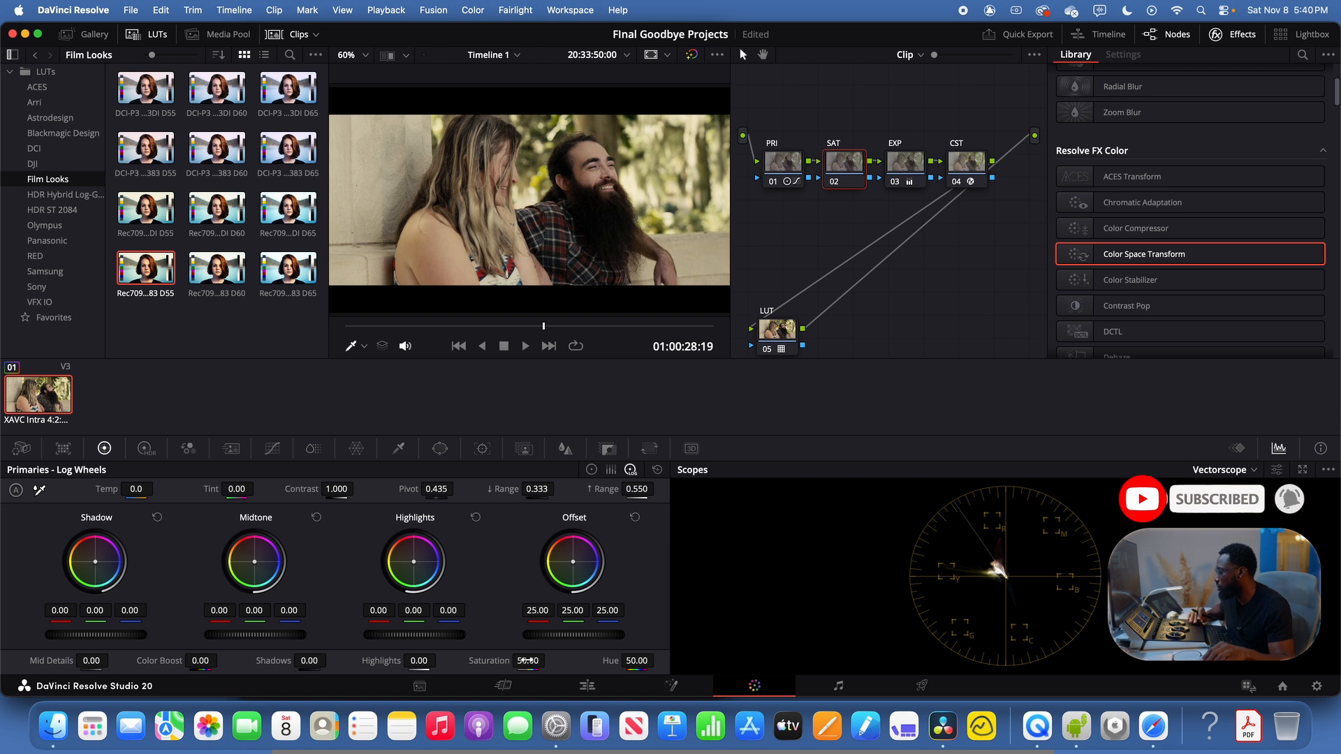
pyautogui.moveTo(527, 660)
pyautogui.mouseDown()
pyautogui.moveTo(795, 650)
pyautogui.moveTo(532, 660)
pyautogui.mouseUp()
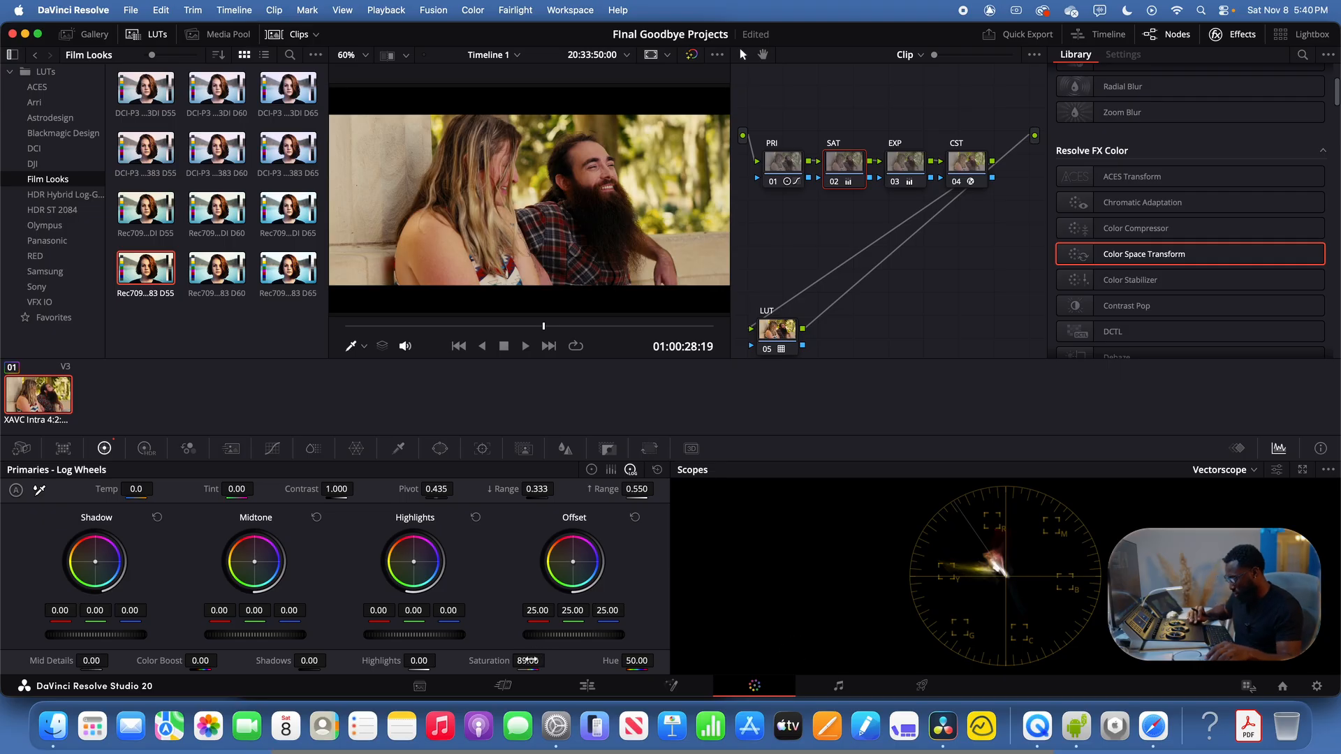
pyautogui.doubleClick(529, 660)
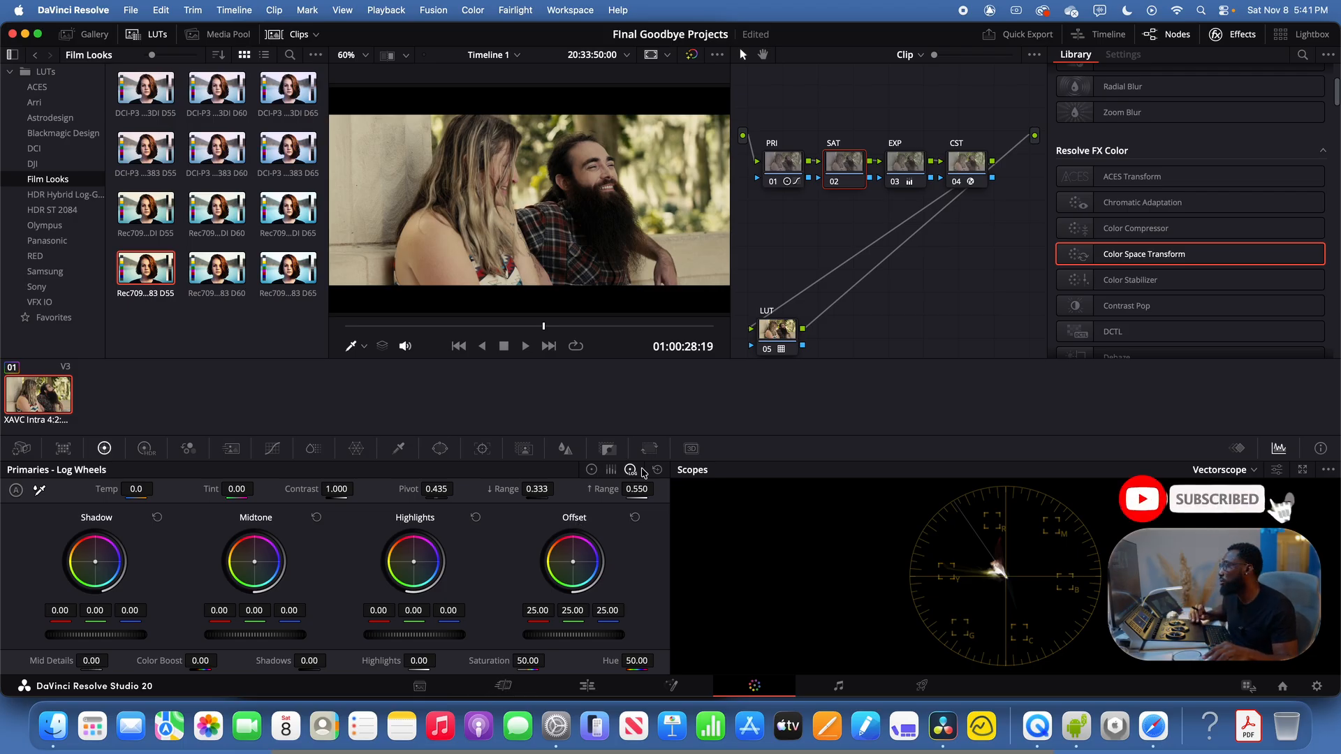
# Set the SAT node's color space to HSV
pyautogui.rightClick(838, 164)
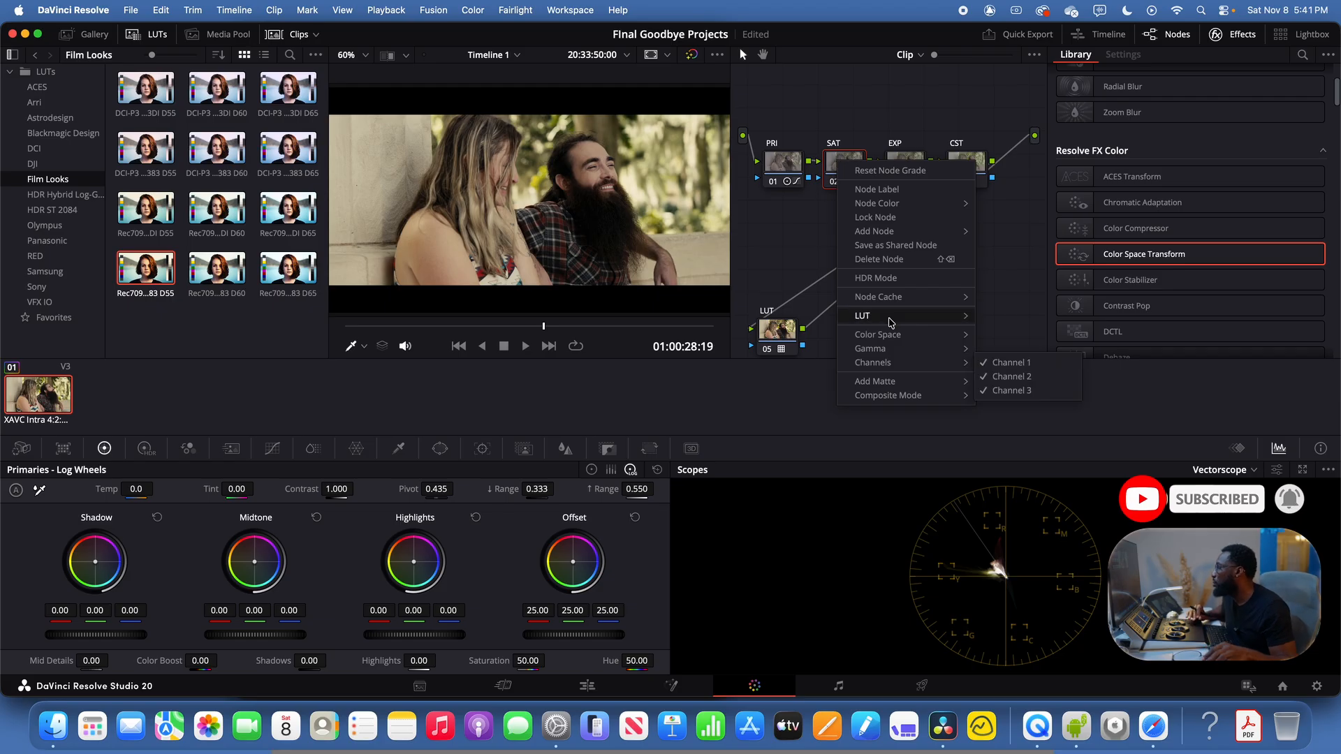
pyautogui.moveTo(889, 296)
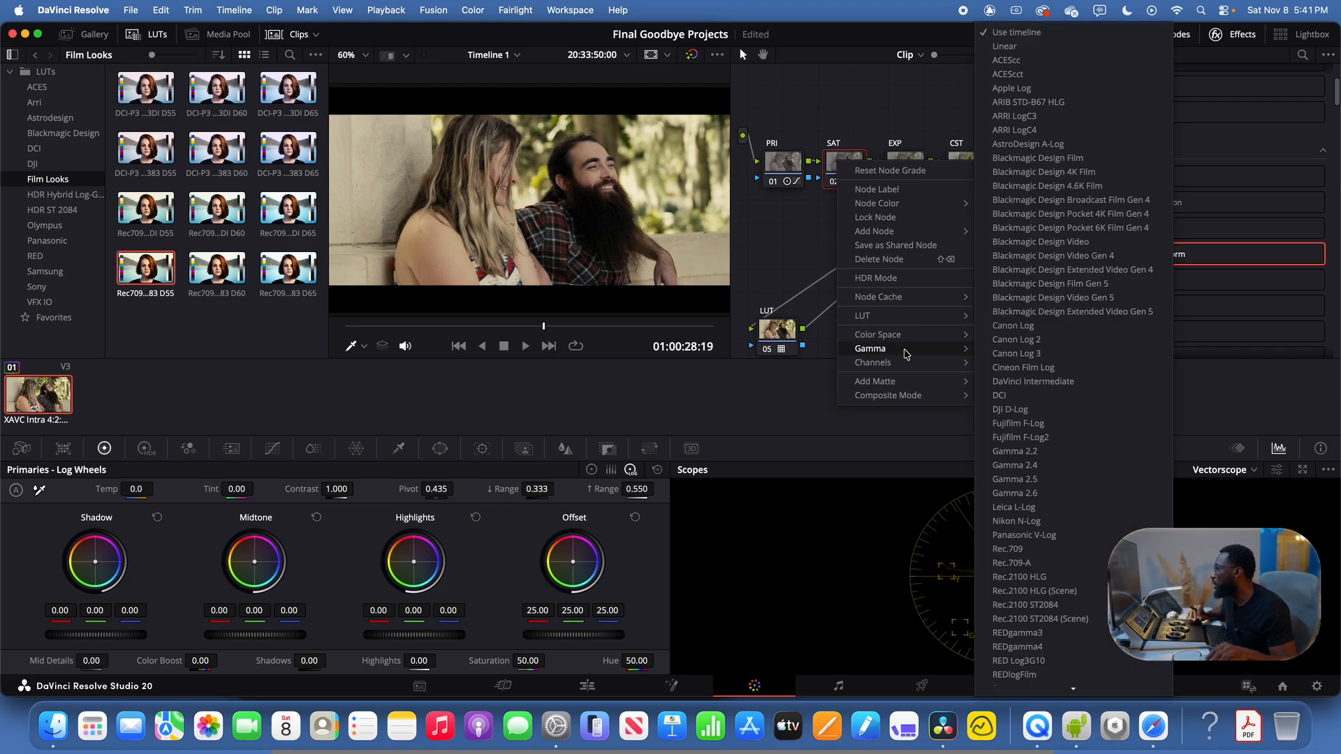
pyautogui.moveTo(899, 337)
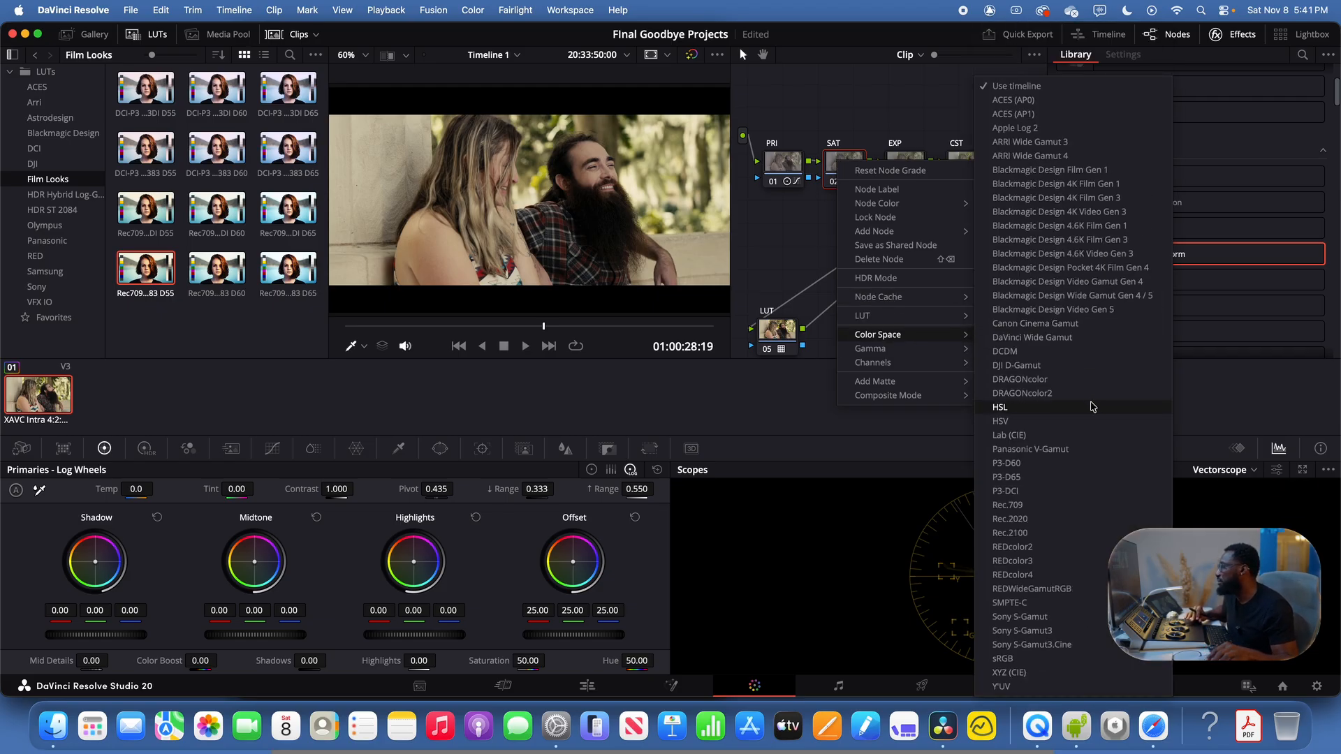
pyautogui.click(1059, 428)
# Raise the green channel of the SAT node's Gain in the primary color wheels to boost the saturation
pyautogui.click(592, 469)
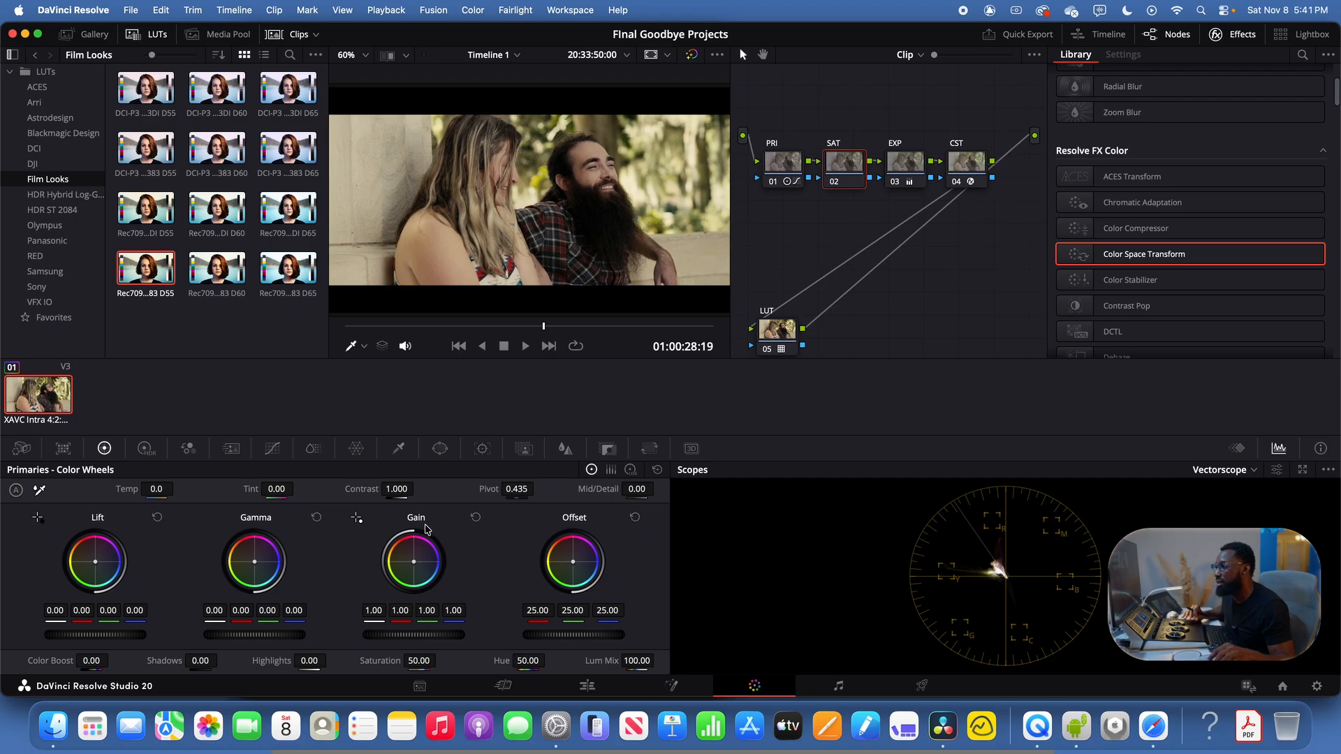
pyautogui.moveTo(428, 612); pyautogui.dragTo(567, 586)
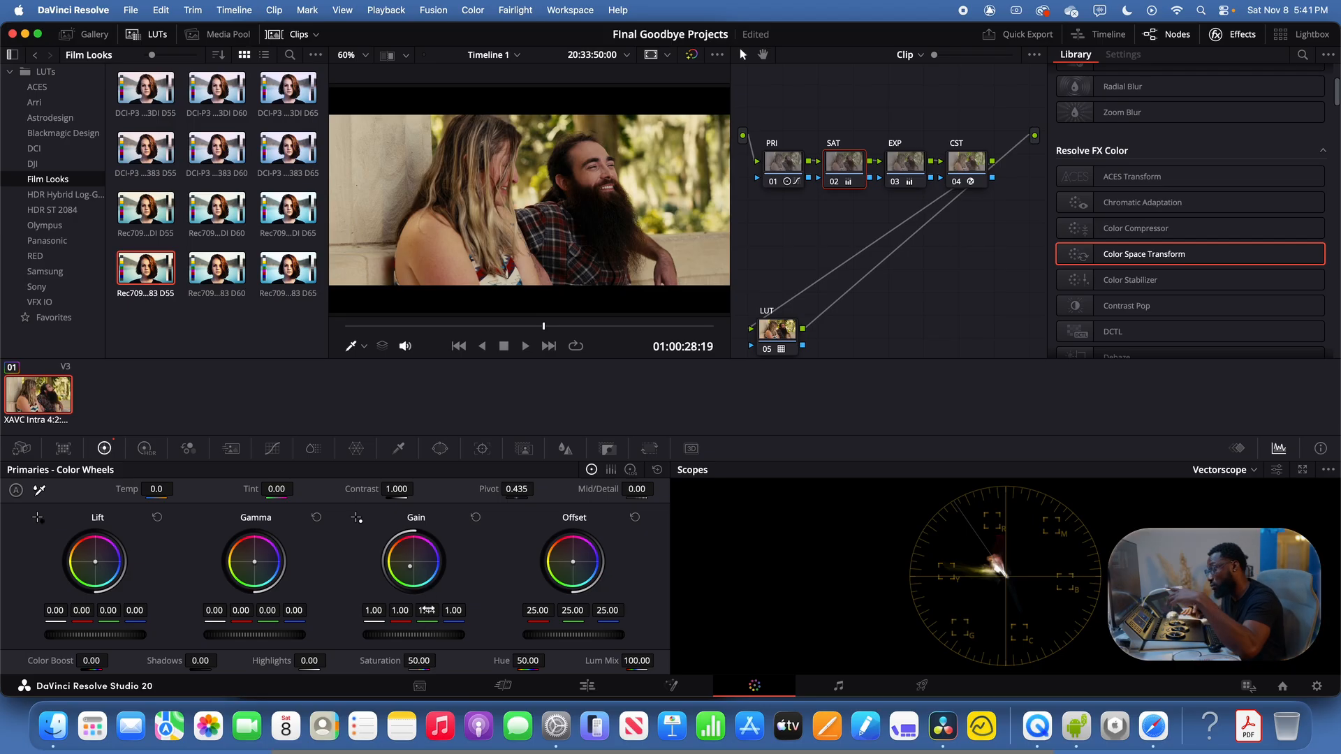
pyautogui.moveTo(426, 611); pyautogui.dragTo(572, 595)
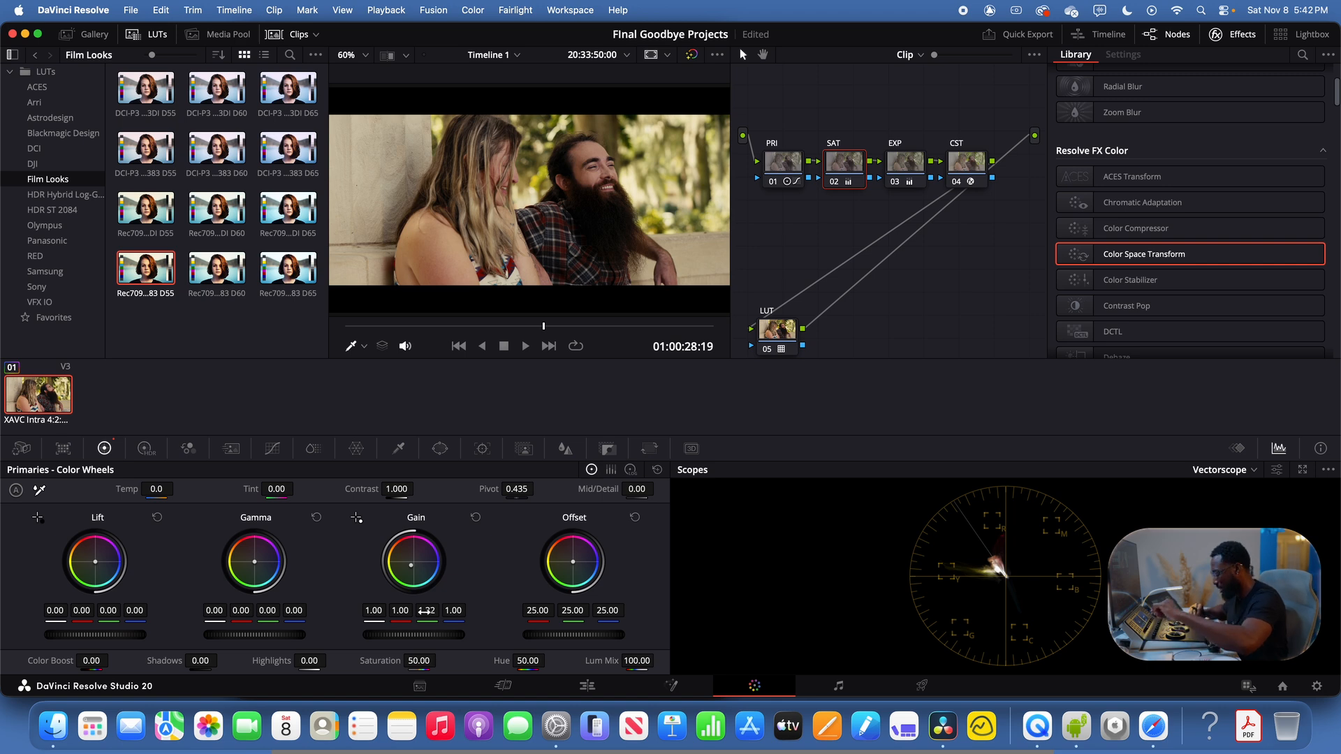
# Compare the image full screen with the SAT node disabled and enabled to judge the saturation boost
pyautogui.press('super+f')
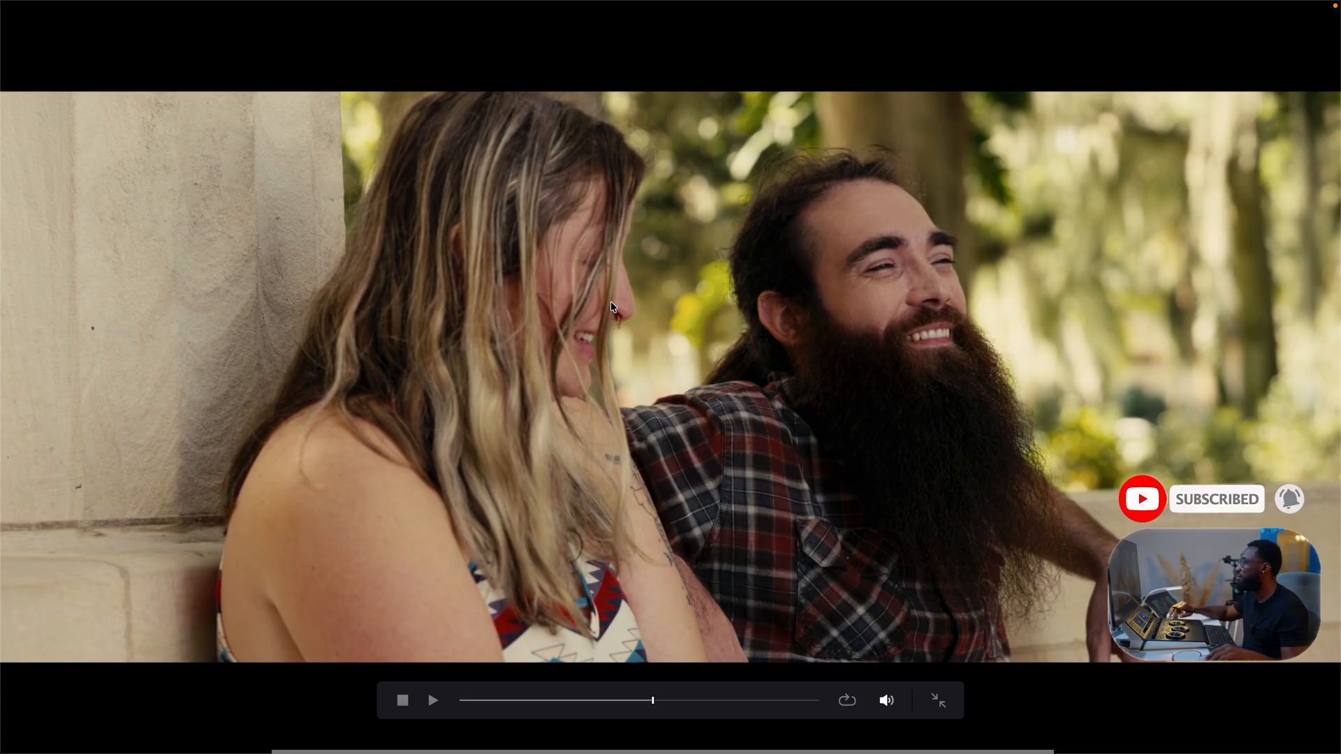
pyautogui.hotkey('shift', 'd')
pyautogui.hotkey('shift', 'd')
pyautogui.hotkey('shift', 'd')
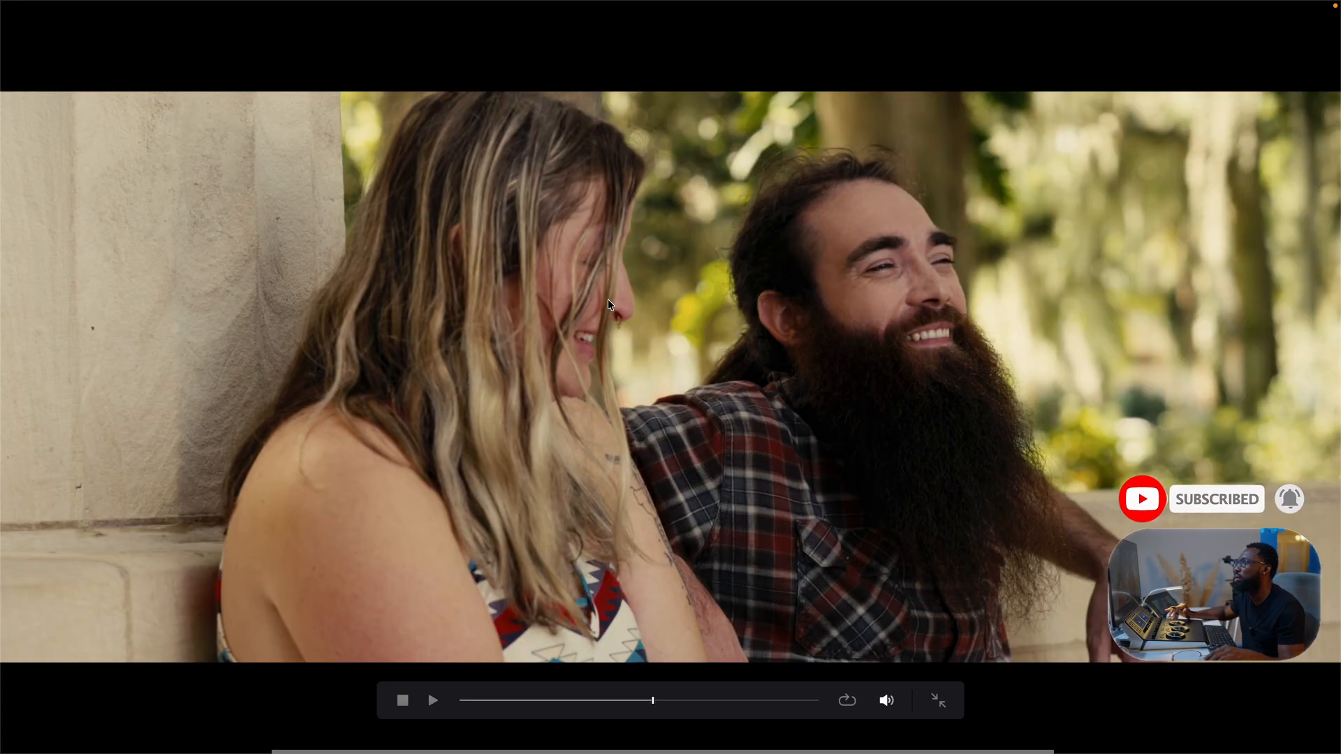